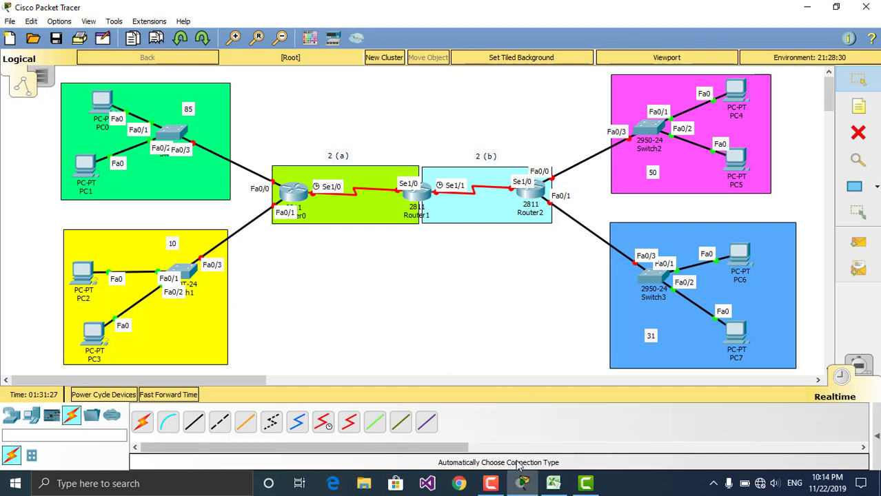
# Switch to the Excel VLSM sheet and review the host counts and the first and last IPs of both 2-host subnets.
pyautogui.click(553, 484)
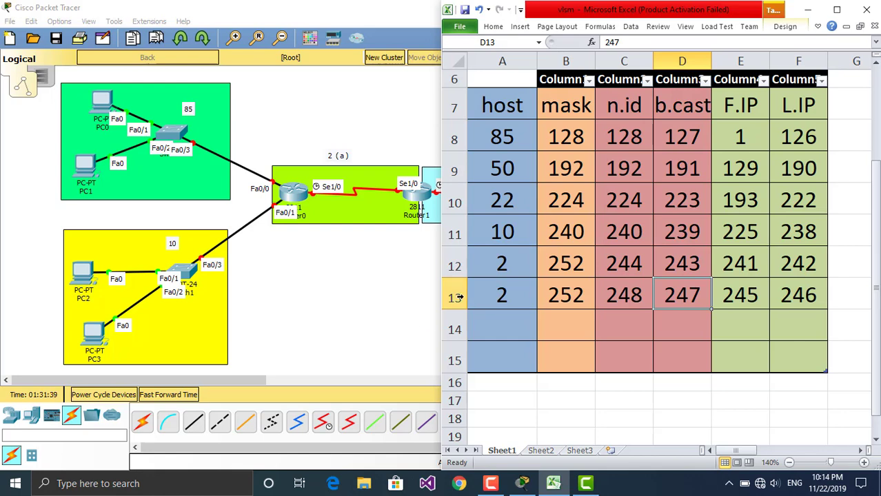
pyautogui.click(507, 140)
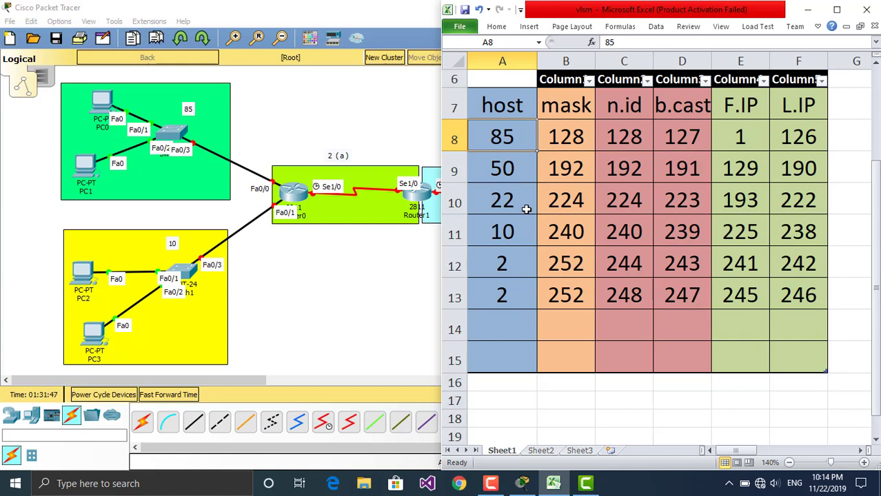
pyautogui.click(516, 268)
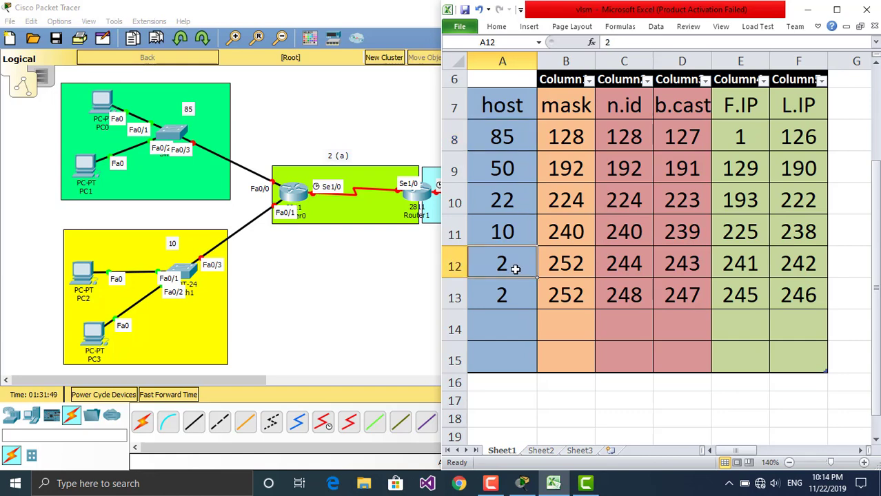
pyautogui.click(747, 270)
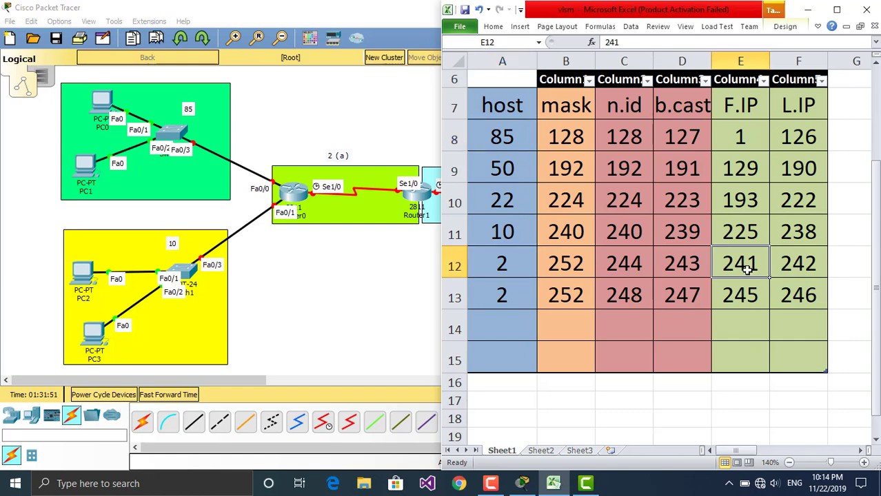
pyautogui.click(799, 268)
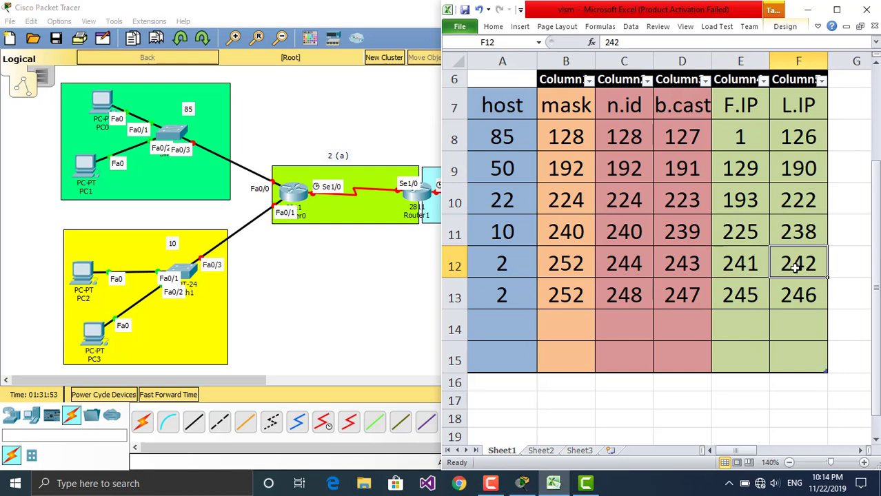
pyautogui.click(743, 297)
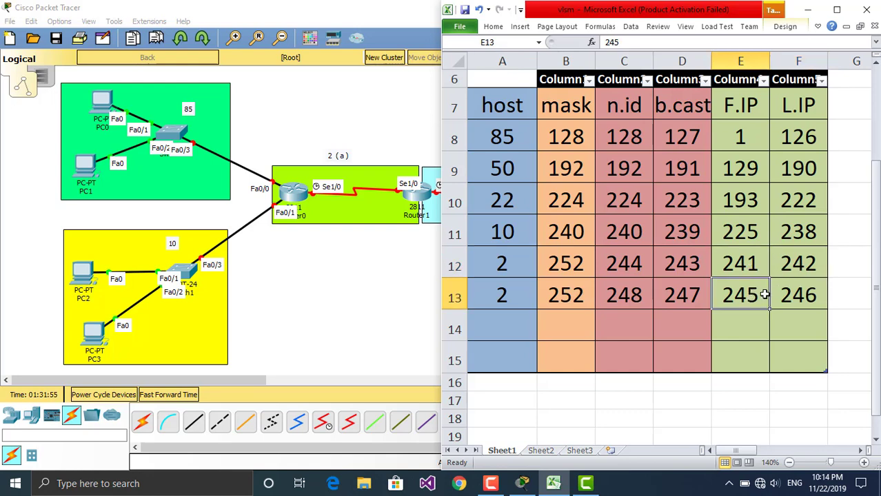
pyautogui.click(799, 294)
pyautogui.click(741, 274)
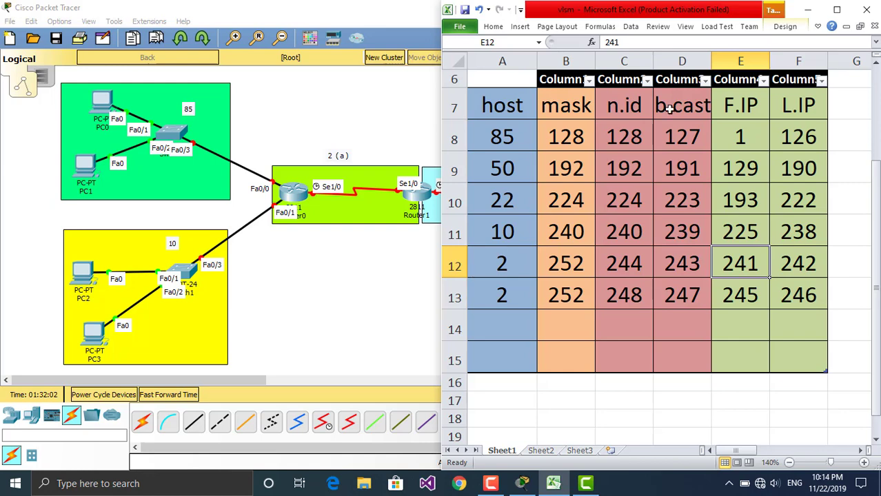
pyautogui.click(810, 10)
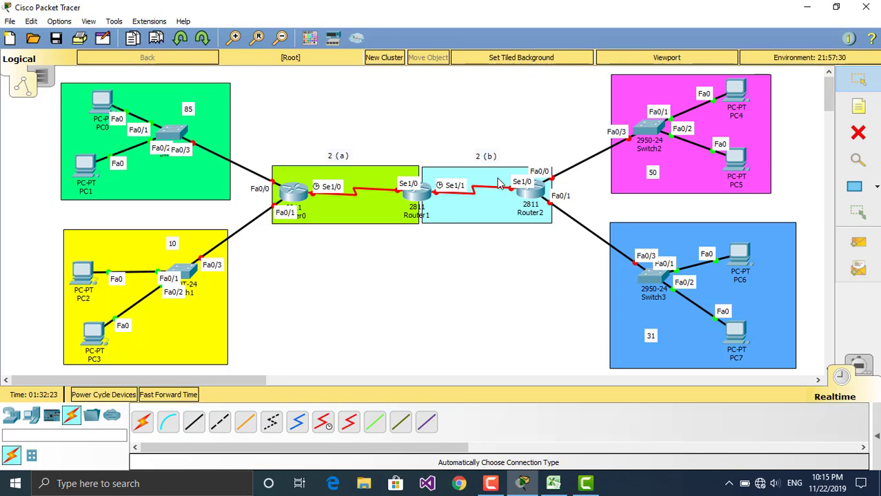
# Relabel the two 2-host subnets in the Excel VLSM sheet as 2(a) in A12 and 2(b) in A13.
pyautogui.click(554, 483)
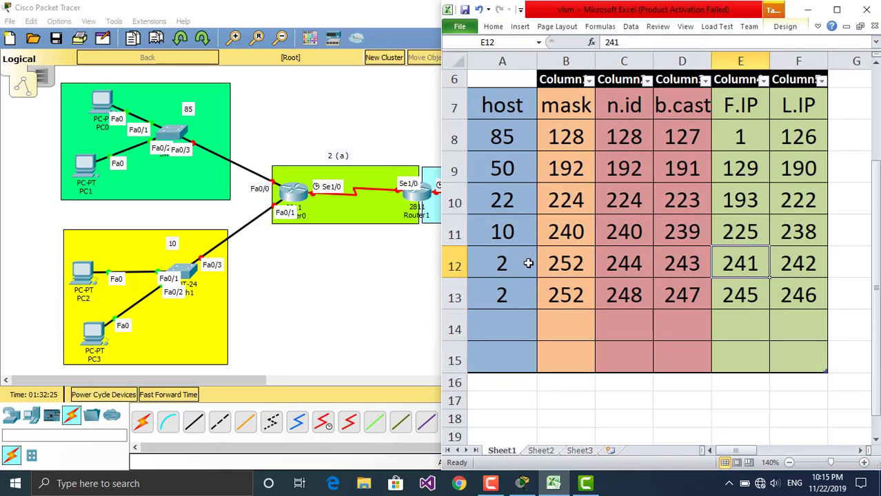
pyautogui.click(523, 269)
pyautogui.write('2')
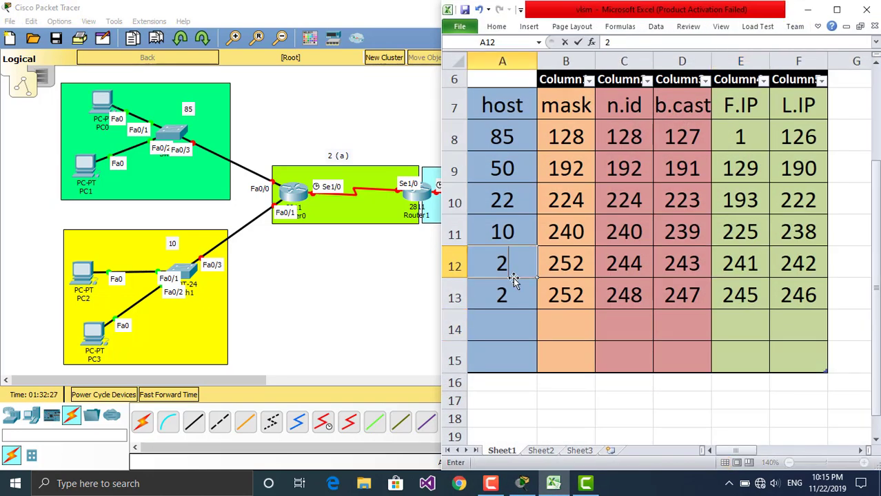
pyautogui.write('(a)')
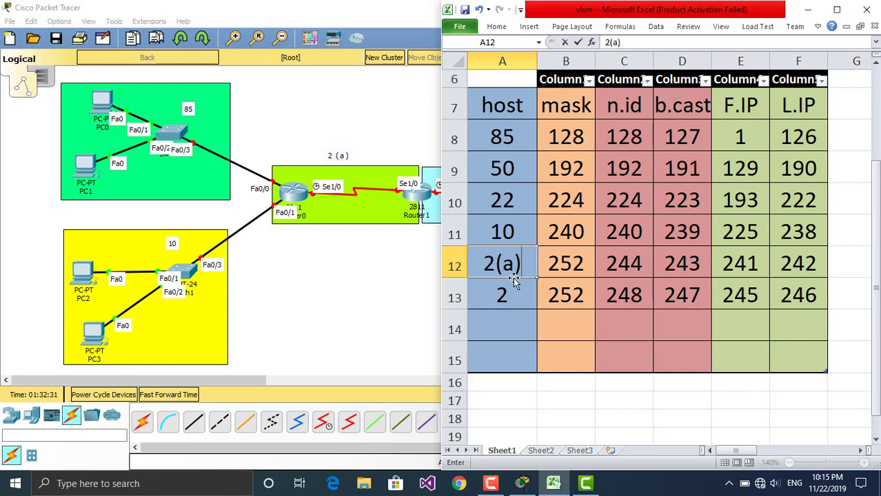
pyautogui.click(517, 297)
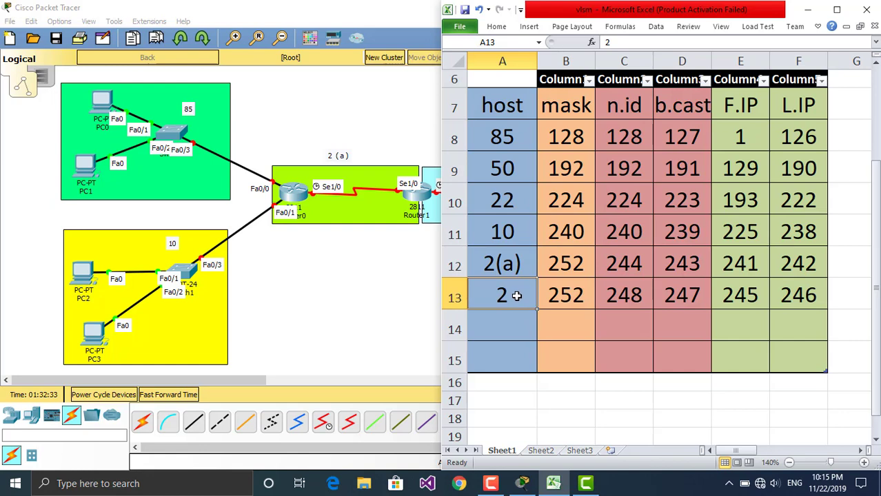
pyautogui.write('2(')
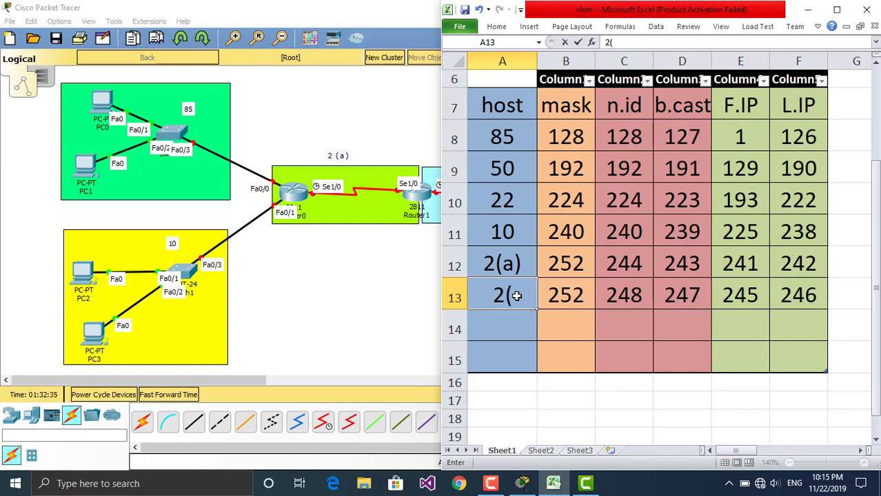
pyautogui.write('b)')
pyautogui.click(512, 271)
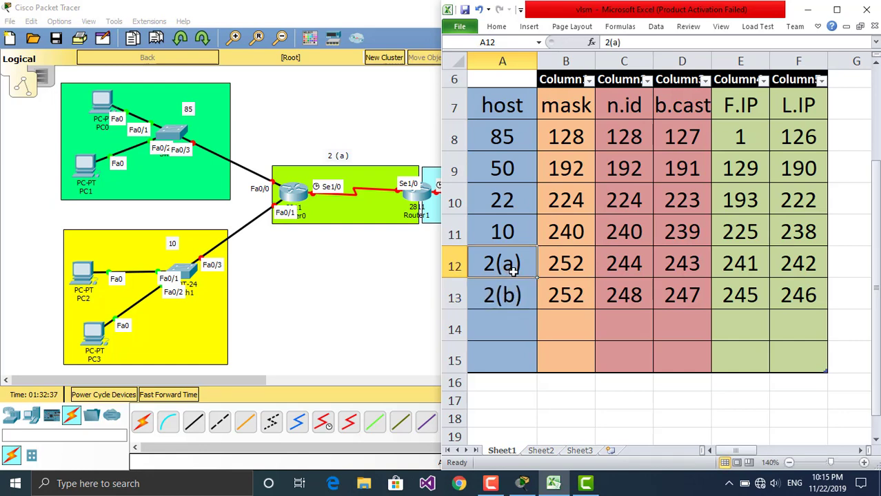
pyautogui.click(805, 12)
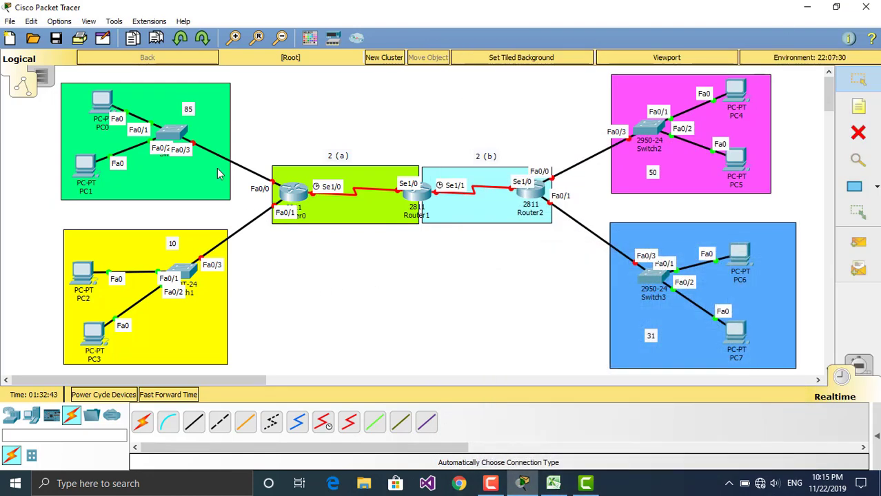
# Open Router0's configuration in Packet Tracer and arrange it side by side with the Excel VLSM table.
pyautogui.click(296, 197)
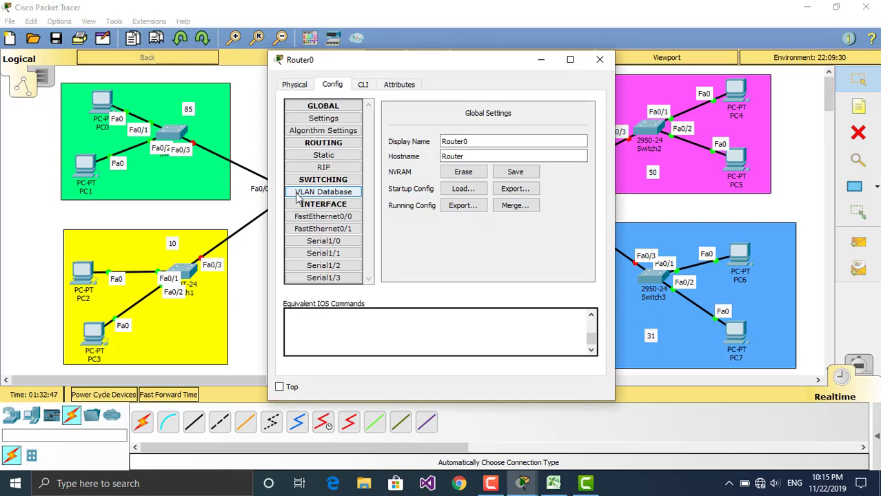
pyautogui.press('super+Left')
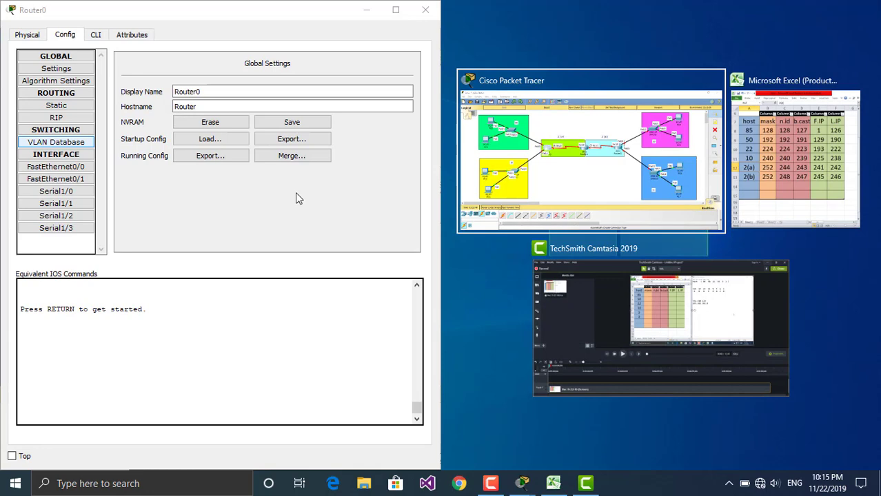
pyautogui.click(532, 198)
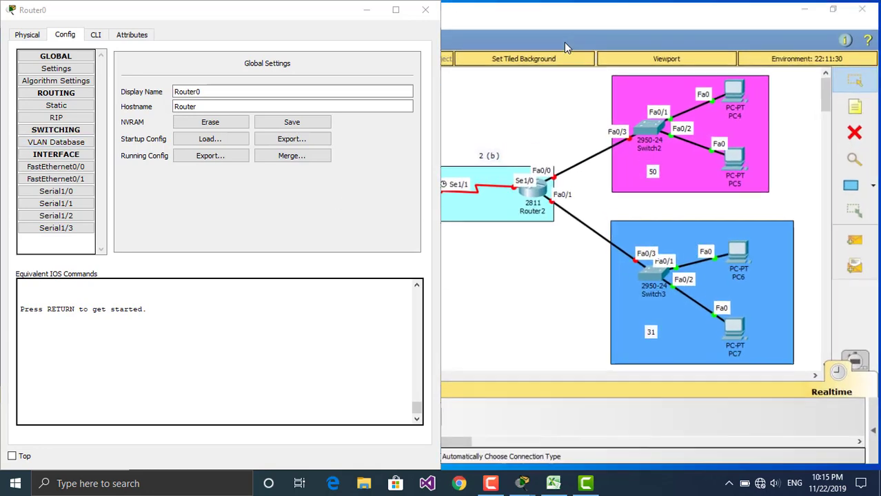
pyautogui.click(367, 11)
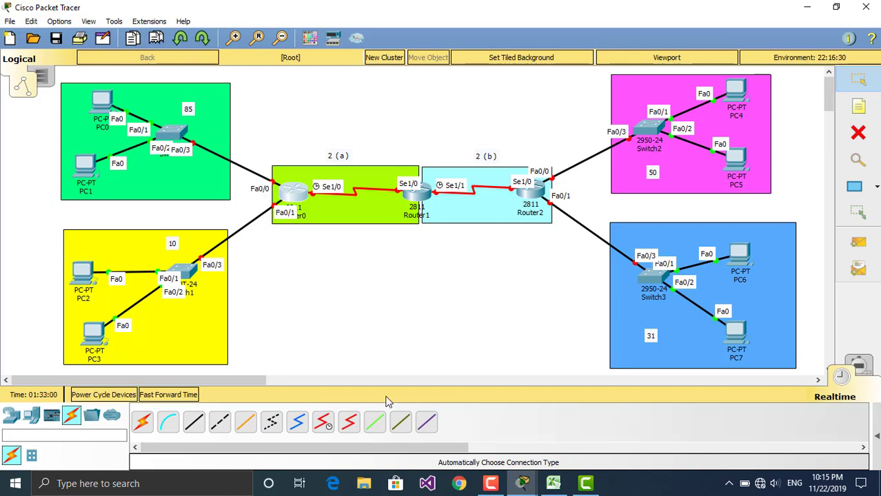
pyautogui.click(296, 196)
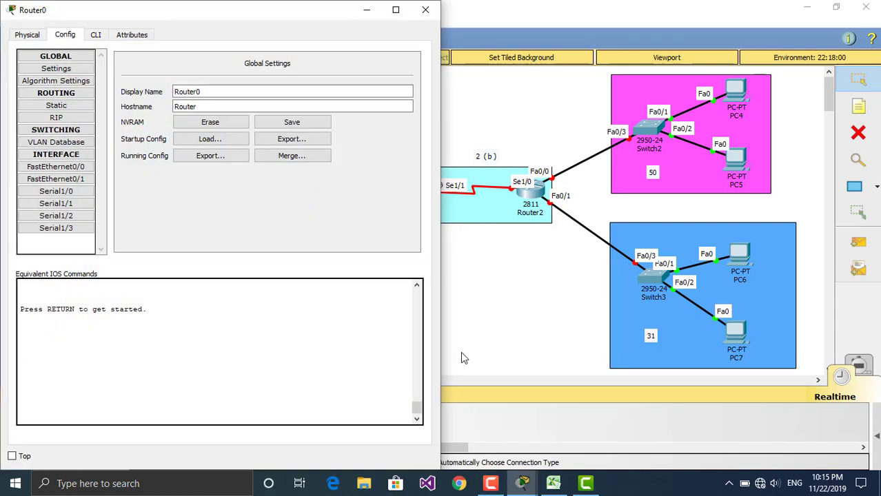
pyautogui.click(554, 483)
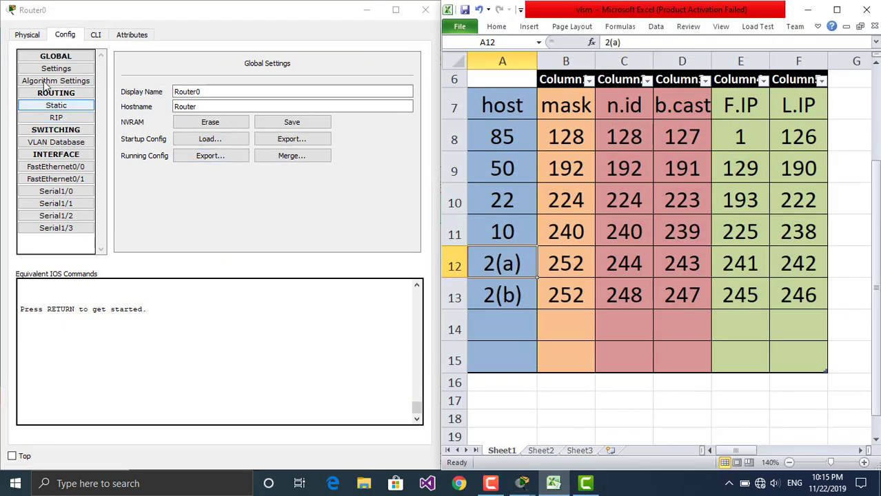
# Turn on Router0's FastEthernet0/0 and set its IP address to 192.168.1.1 with subnet mask 255.255.255.128.
pyautogui.click(74, 171)
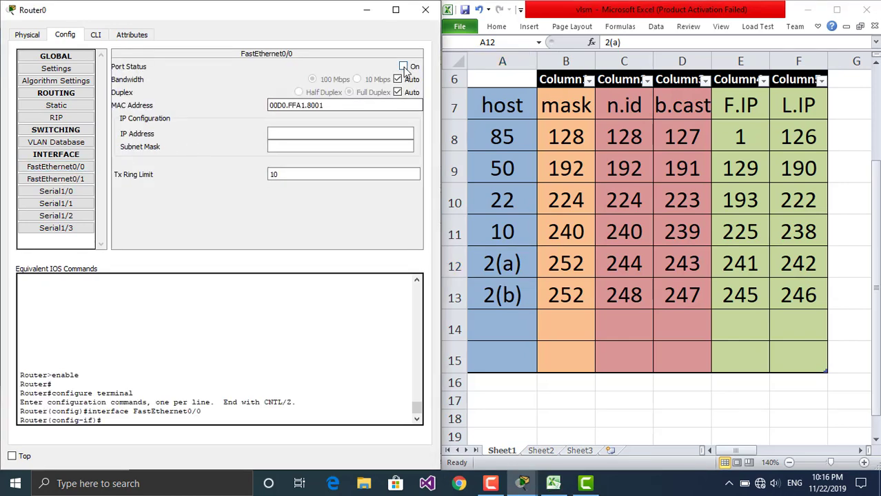
pyautogui.click(403, 66)
pyautogui.click(337, 132)
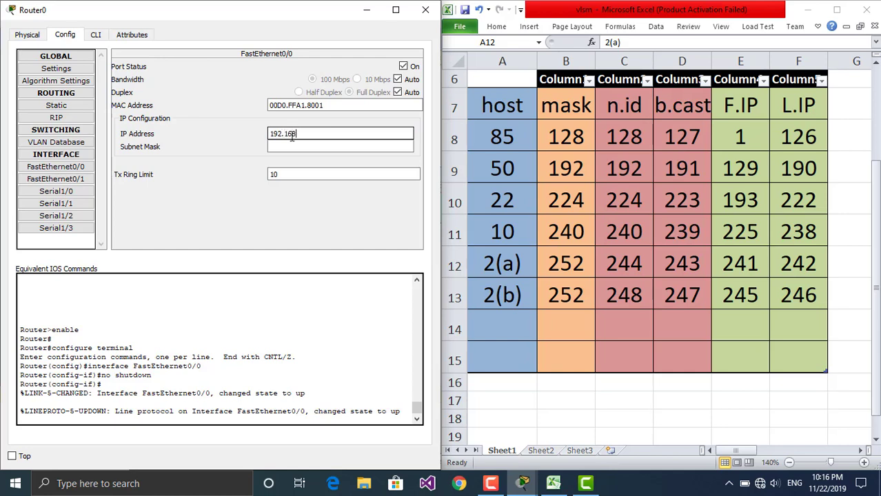
pyautogui.click(291, 138)
pyautogui.write('.1.')
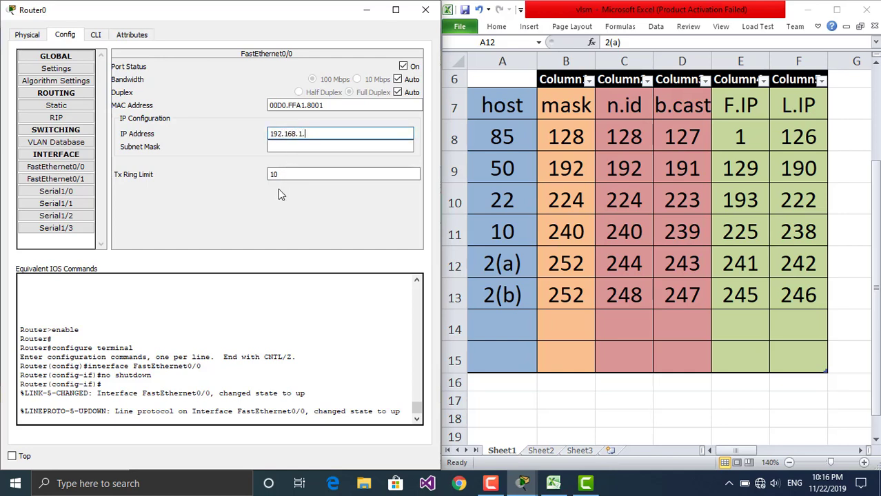
pyautogui.hotkey('ctrl', 'a')
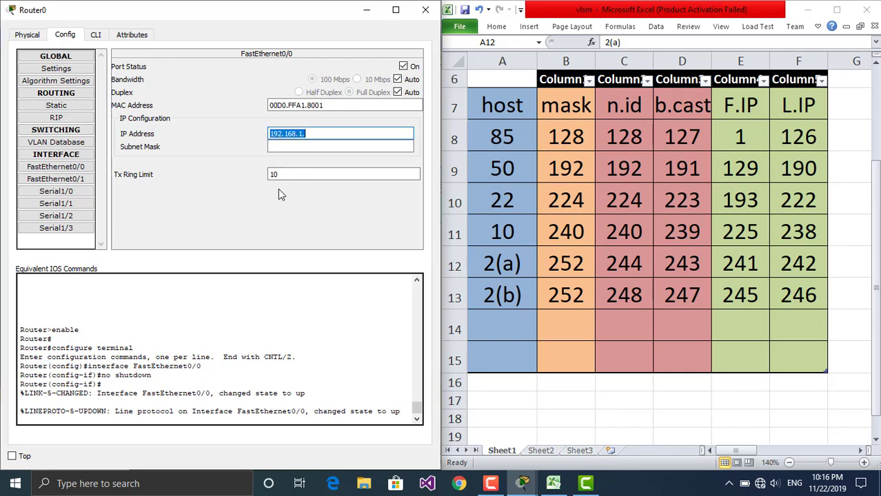
pyautogui.click(313, 141)
pyautogui.write('1')
pyautogui.click(332, 147)
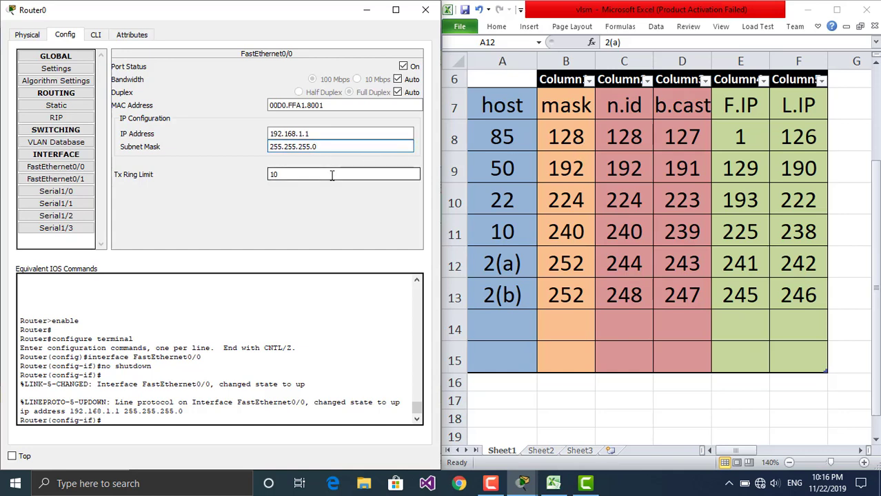
pyautogui.click(343, 135)
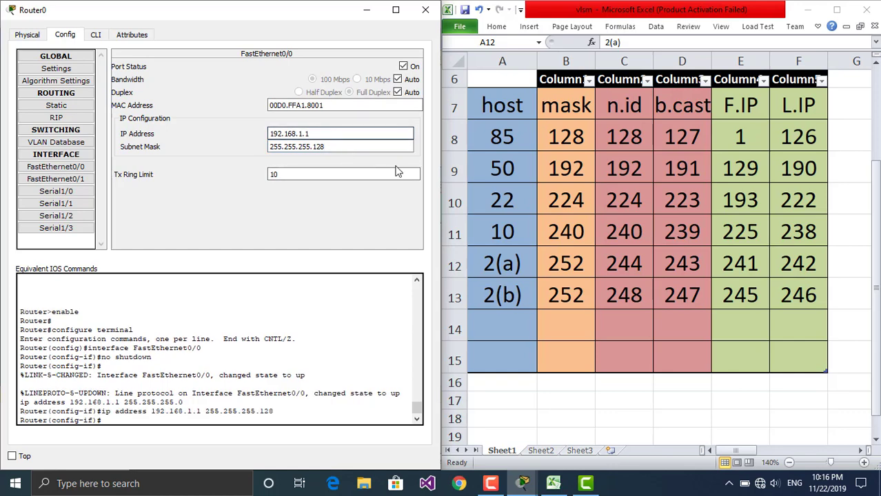
# Check Router0's connected subnets in the full topology, and return to its configuration beside the Excel VLSM table.
pyautogui.click(368, 13)
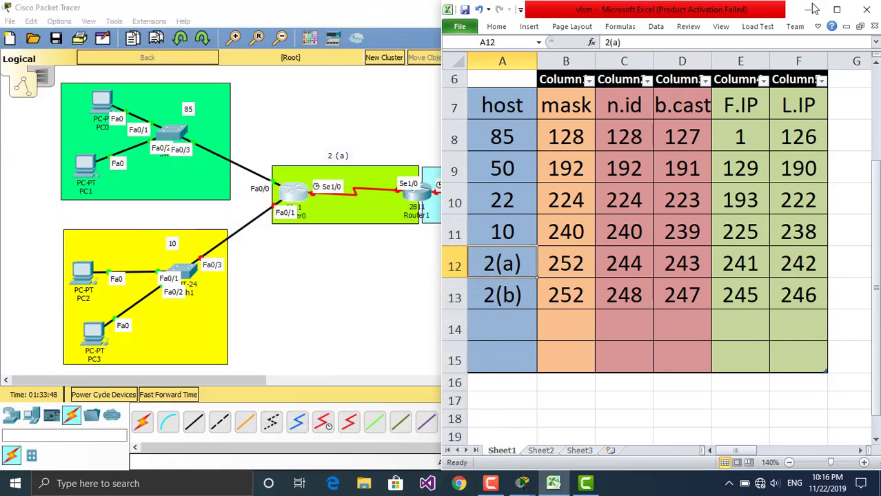
pyautogui.click(814, 9)
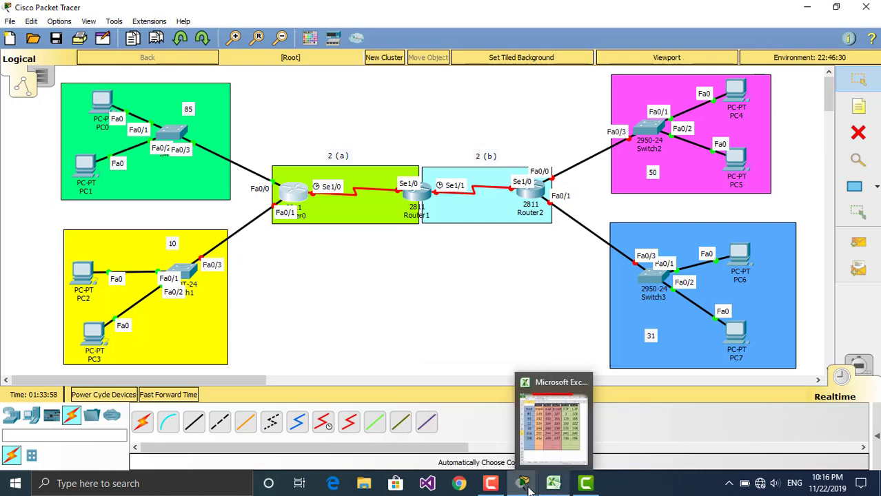
pyautogui.click(553, 484)
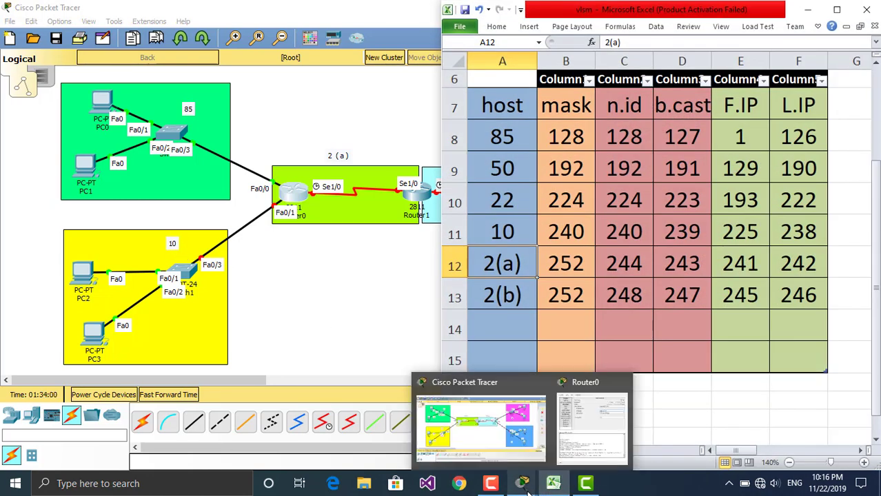
pyautogui.click(592, 424)
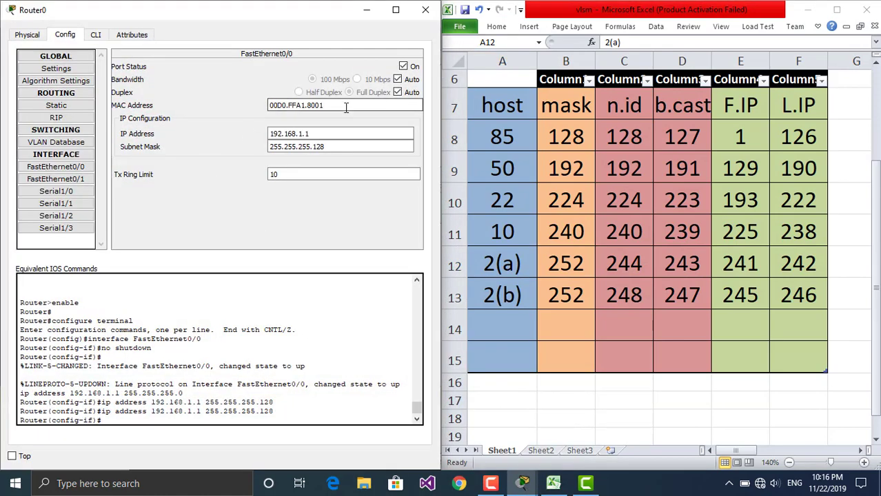
# Turn on Router0's FastEthernet0/1 and set its IP address to 192.168.1.225 with subnet mask 255.255.255.240.
pyautogui.click(85, 180)
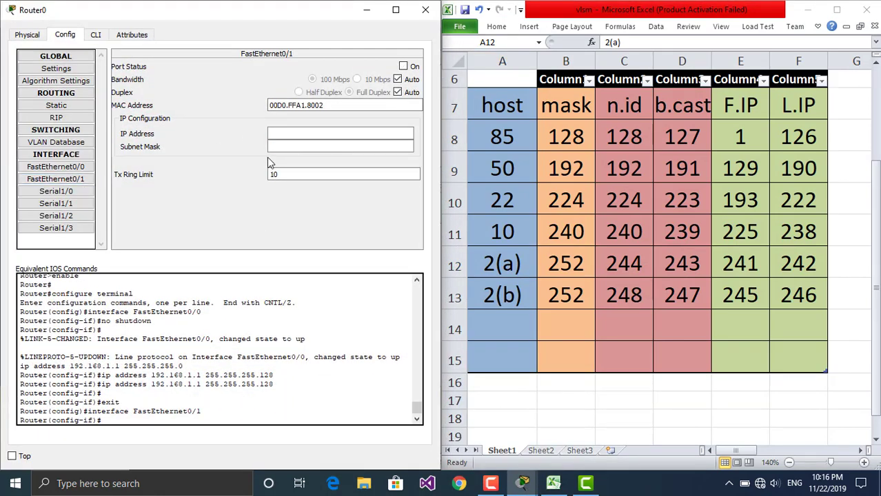
pyautogui.click(287, 134)
pyautogui.click(407, 67)
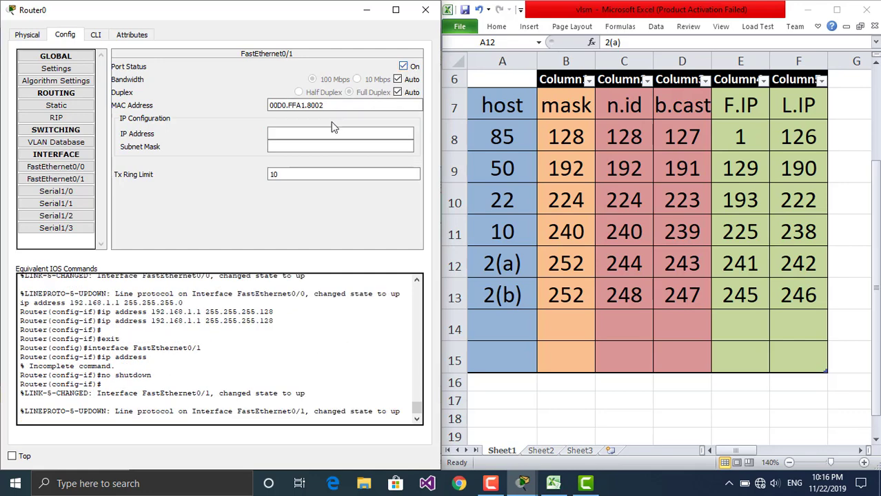
pyautogui.click(327, 134)
pyautogui.write('192.168.1.225')
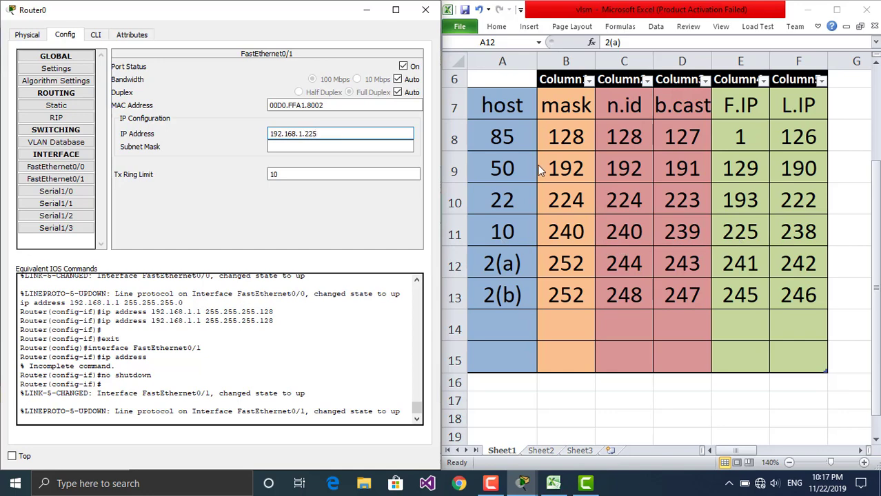
pyautogui.click(373, 146)
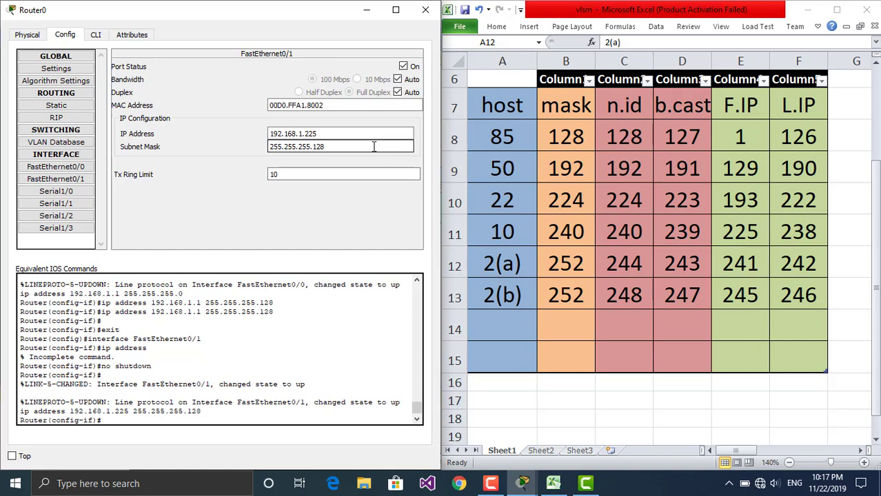
pyautogui.press('BackSpace')
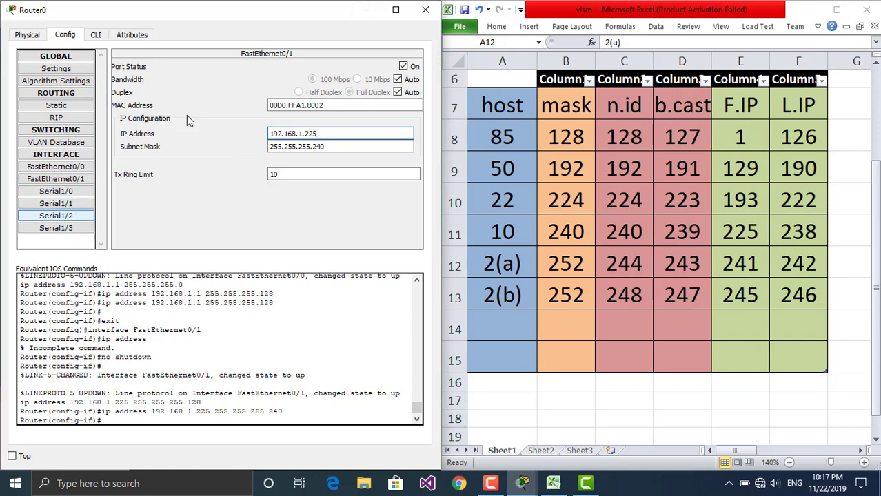
# Check Router0's serial link to Router1 in the full topology, and bring back its configuration beside the Excel table.
pyautogui.click(369, 11)
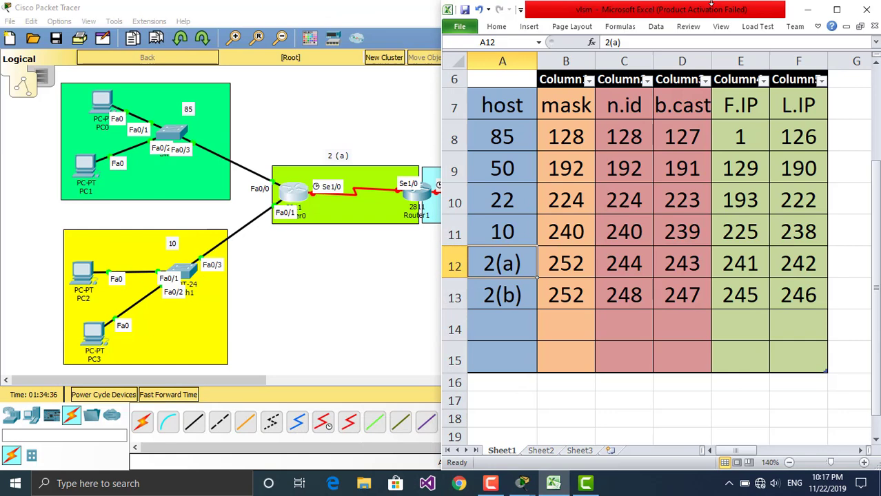
pyautogui.click(807, 10)
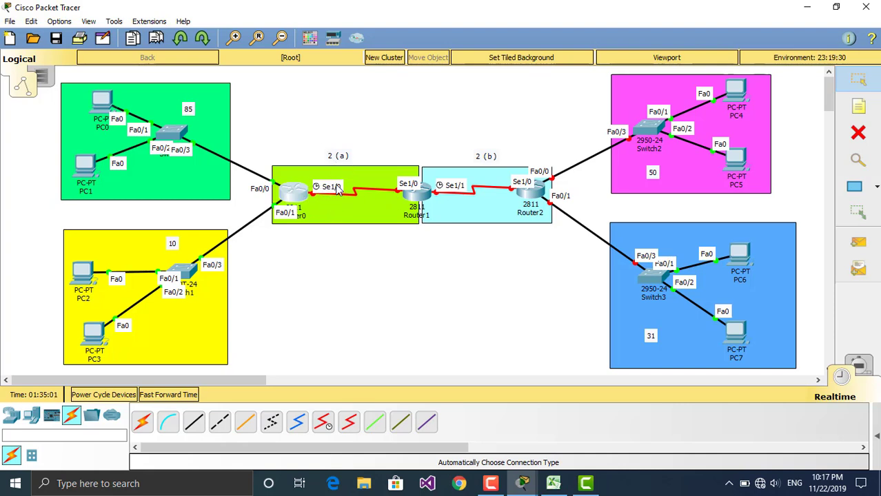
pyautogui.moveTo(526, 487)
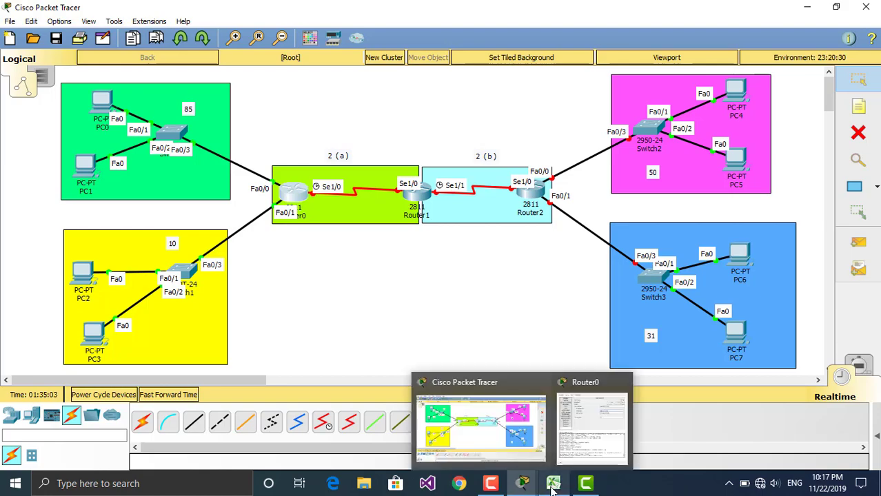
pyautogui.click(554, 490)
pyautogui.click(525, 490)
pyautogui.click(584, 434)
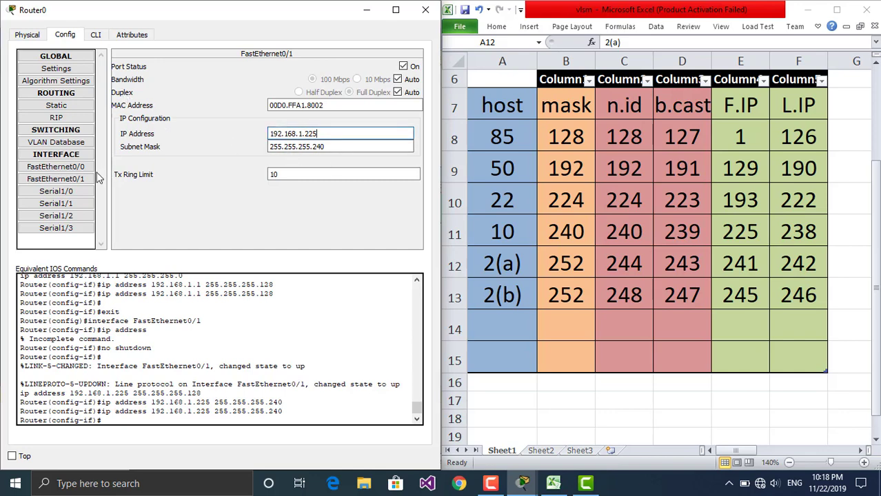
# Turn on Router0's Serial1/0 and set its clock rate to 64000.
pyautogui.click(69, 193)
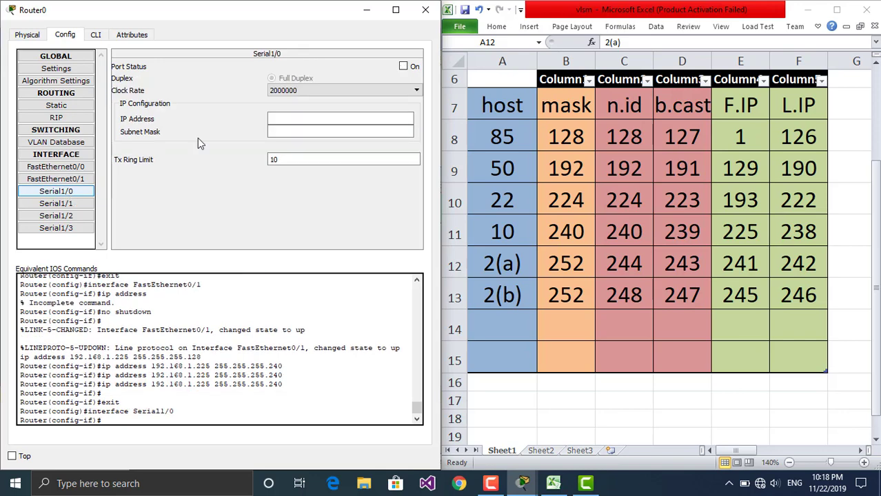
pyautogui.click(403, 66)
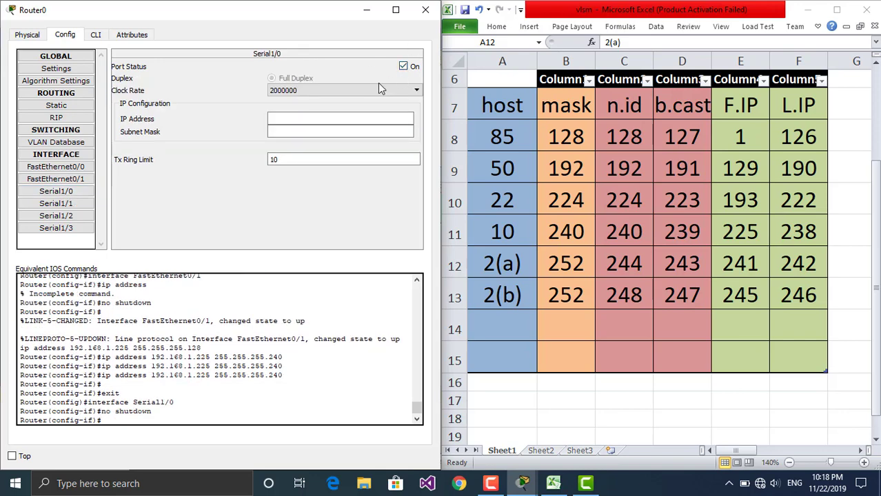
pyautogui.click(379, 89)
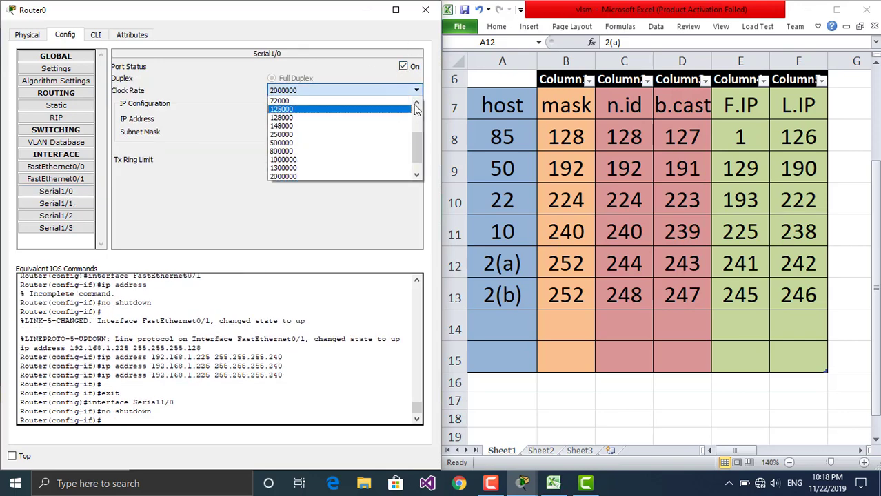
pyautogui.scroll(2, 417, 109)
pyautogui.click(352, 101)
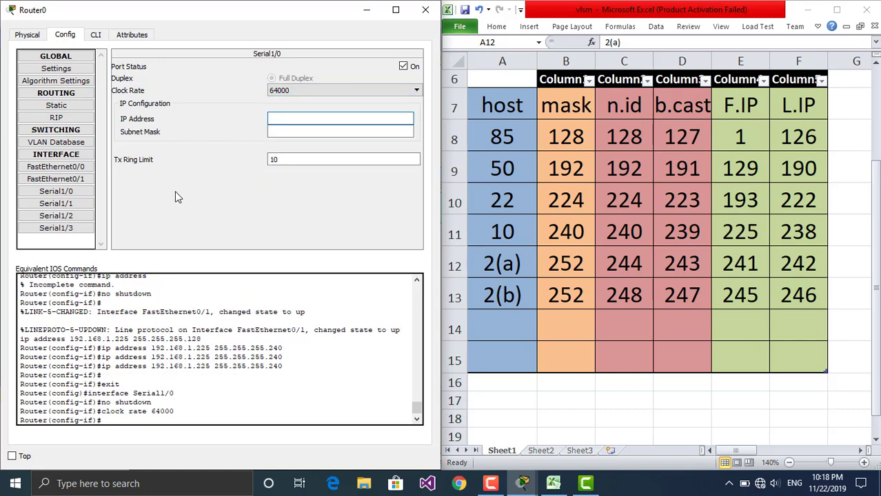
# Set Serial1/0's IP address to 192.168.1.241 with subnet mask 255.255.255.252, and close Router0's configuration.
pyautogui.write('192.168.1.241')
pyautogui.click(323, 131)
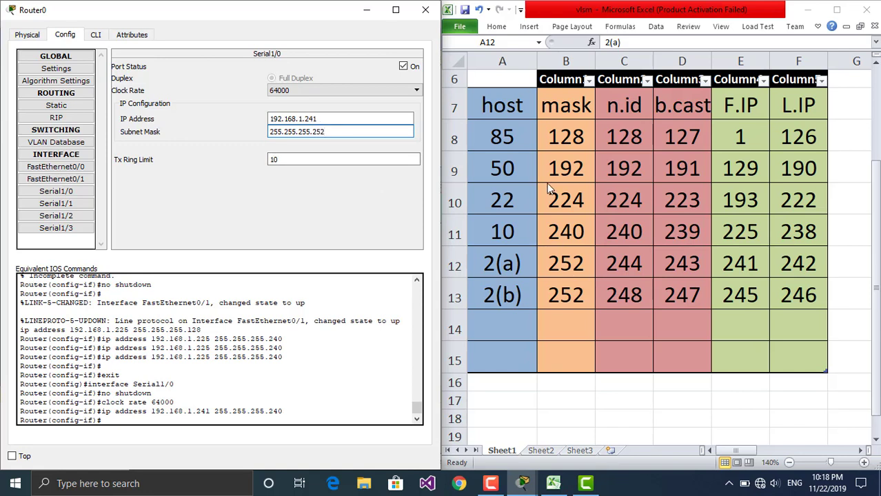
pyautogui.click(355, 117)
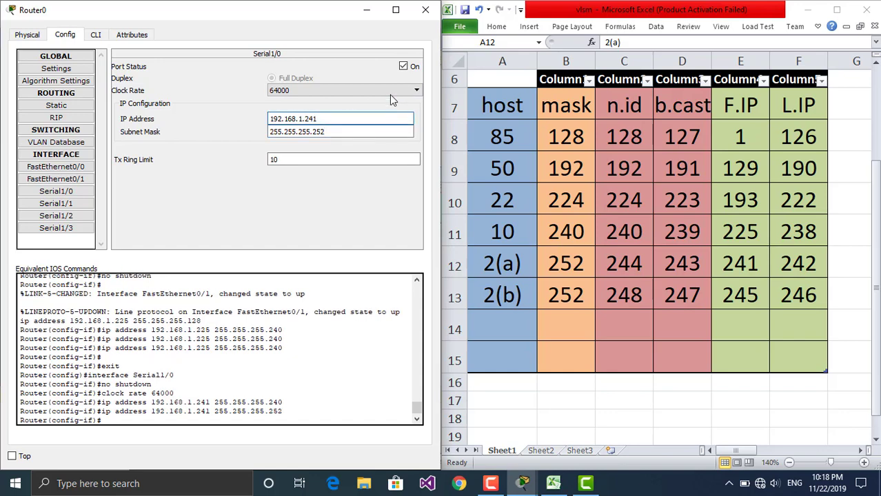
pyautogui.click(423, 13)
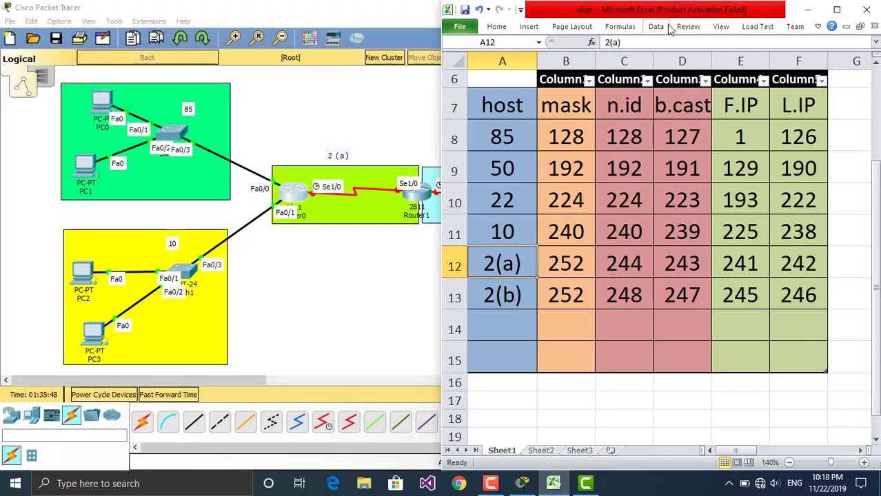
# Open Router1 from the Packet Tracer topology and arrange its window side by side with the Excel VLSM table.
pyautogui.click(806, 9)
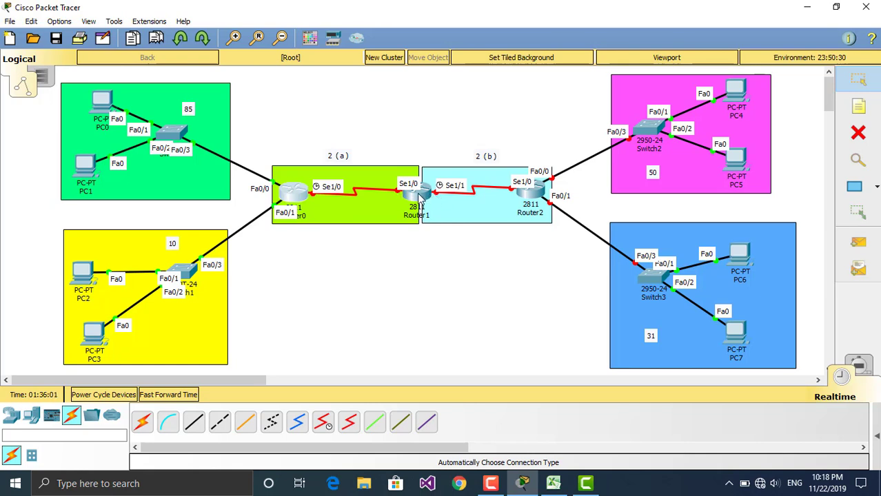
pyautogui.moveTo(420, 197)
pyautogui.click(416, 197)
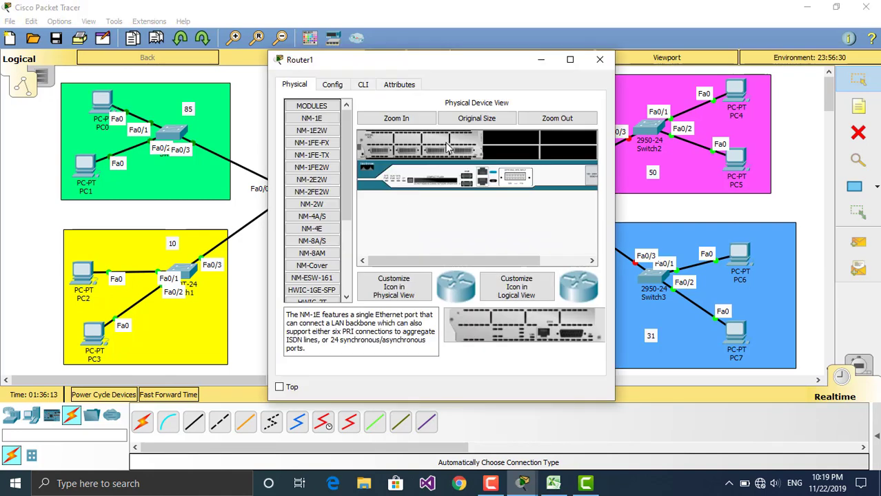
pyautogui.moveTo(431, 66); pyautogui.dragTo(360, 56)
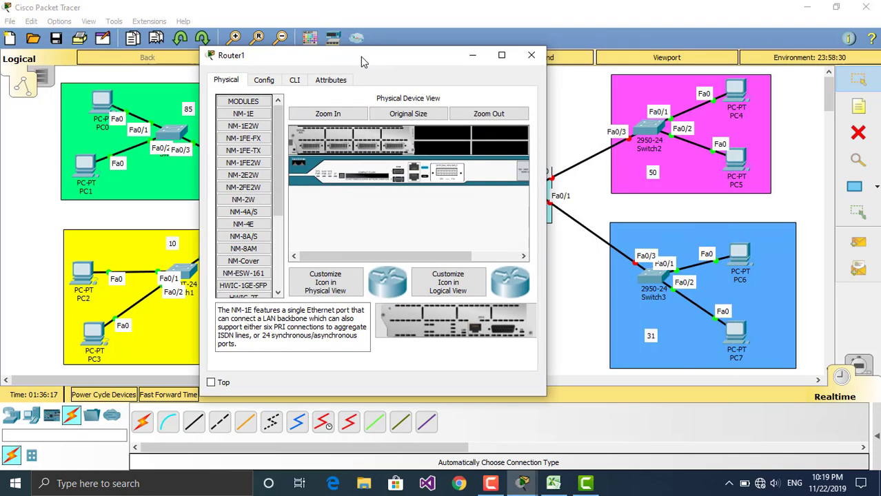
pyautogui.press('super+Left')
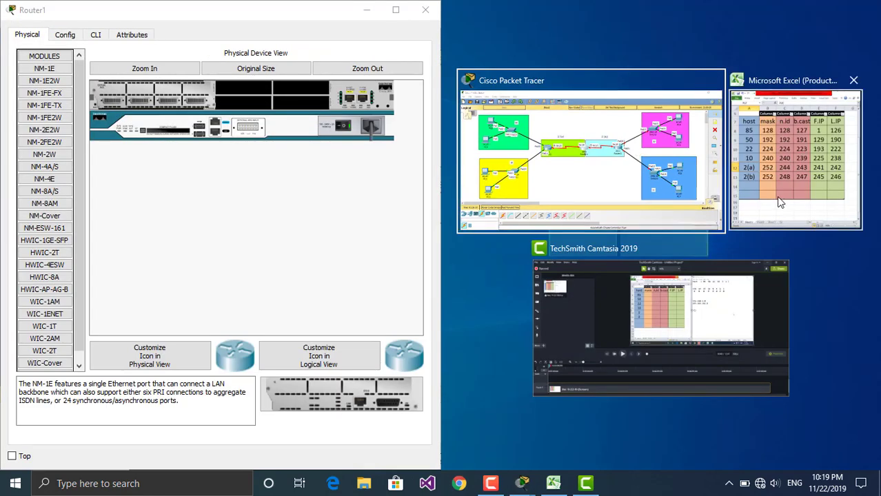
pyautogui.click(780, 202)
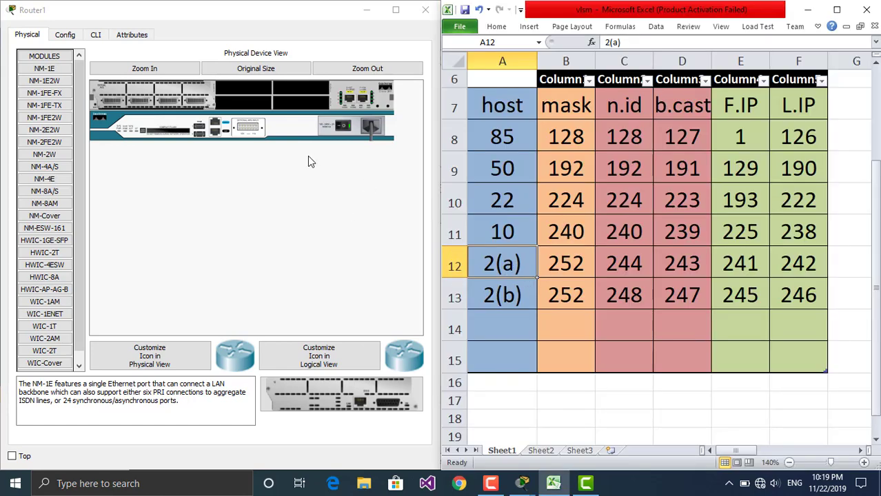
# Turn on Router1's Serial1/0, set its IP address to 192.168.1.242 with subnet mask 255.255.255.252, and close the configuration.
pyautogui.click(70, 37)
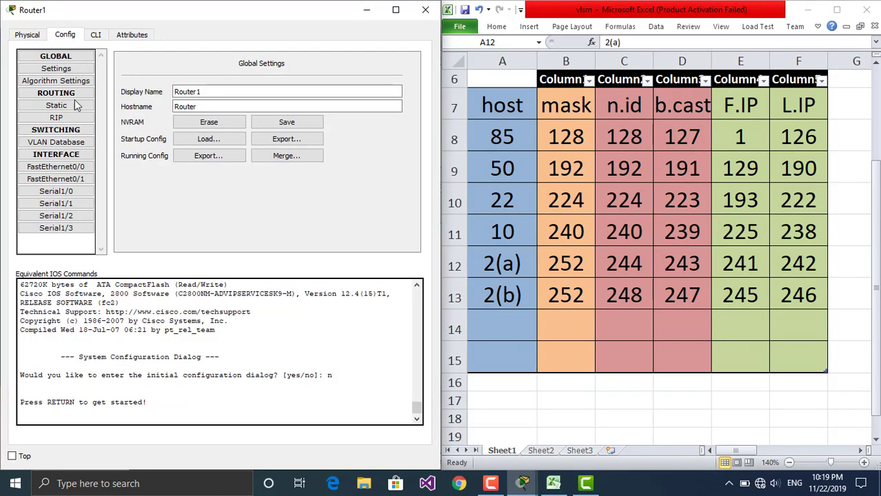
pyautogui.click(77, 195)
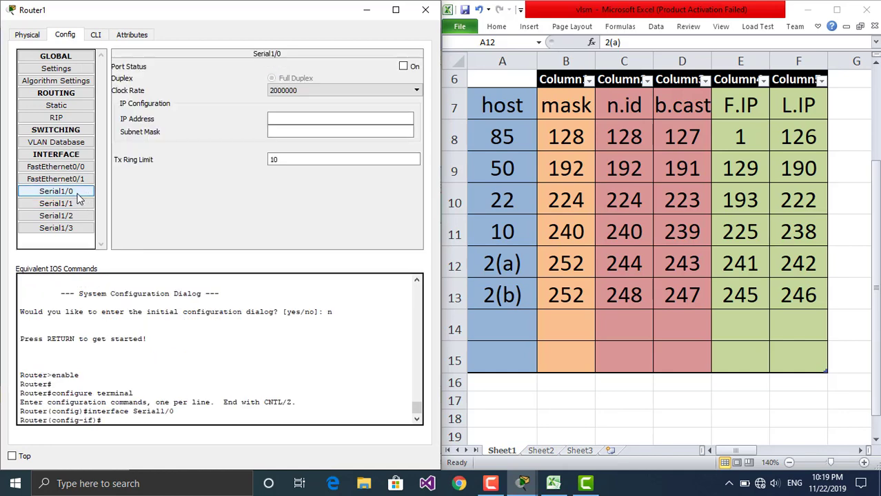
pyautogui.click(403, 67)
pyautogui.click(376, 118)
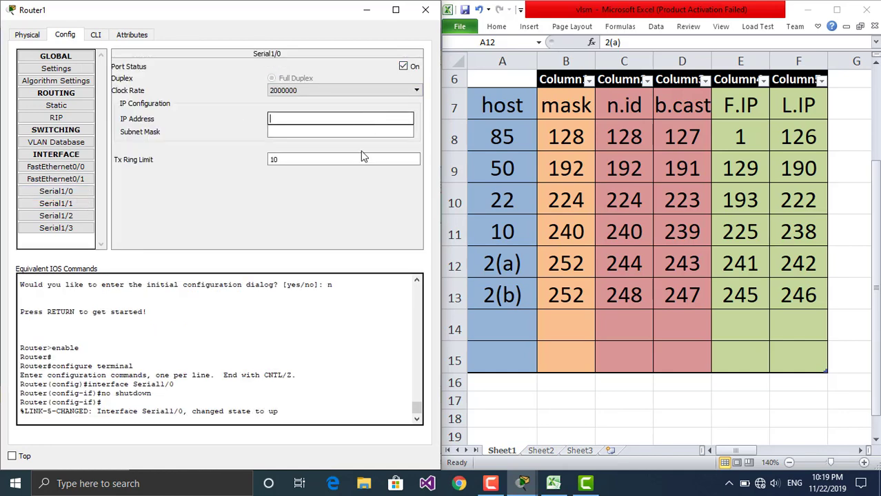
pyautogui.write('192.168.1.242')
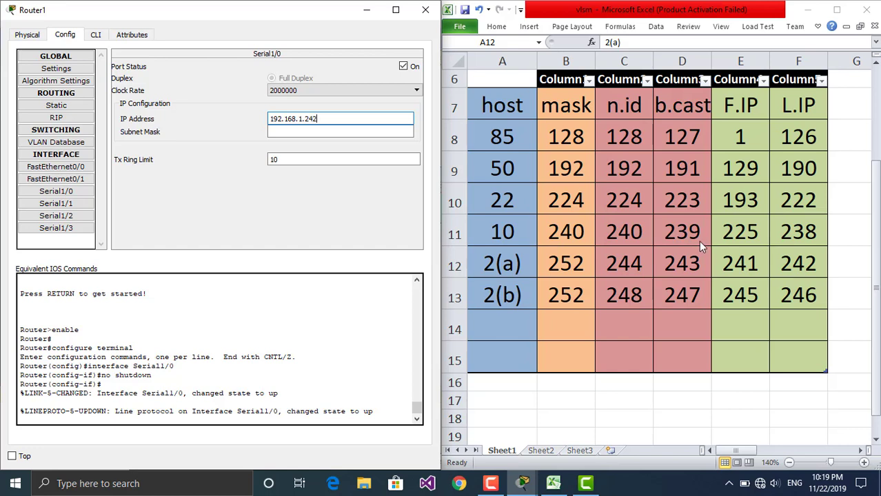
pyautogui.click(372, 132)
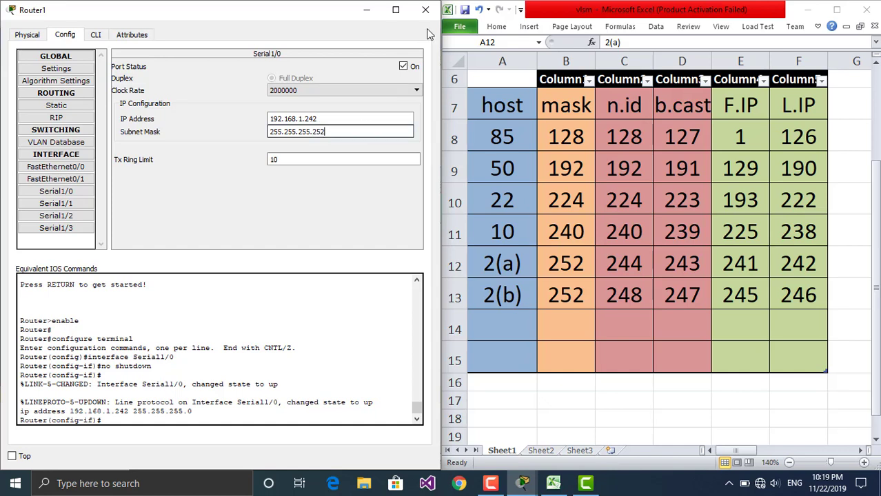
pyautogui.click(332, 119)
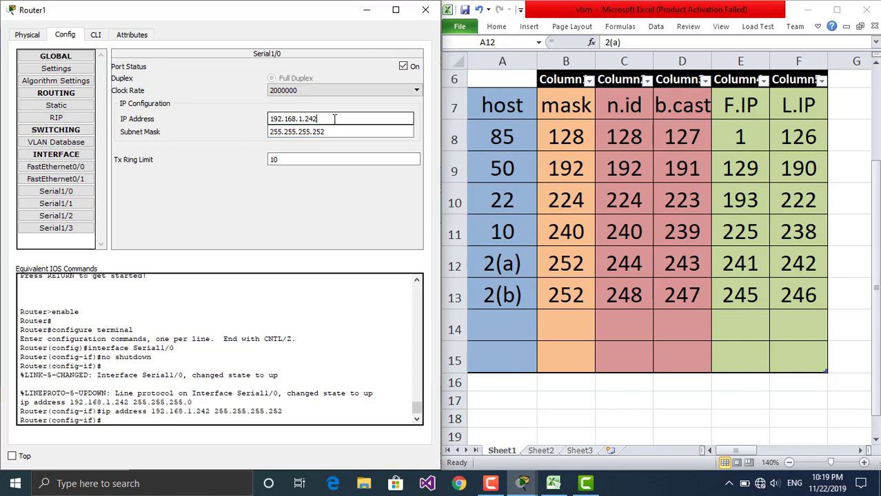
pyautogui.click(425, 11)
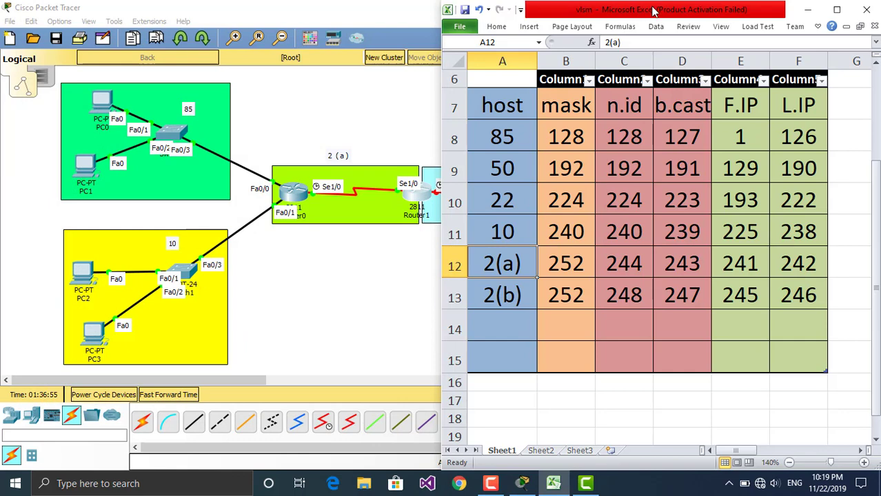
# Reopen Router1's configuration from the Packet Tracer topology and arrange it side by side with the Excel VLSM table.
pyautogui.click(807, 9)
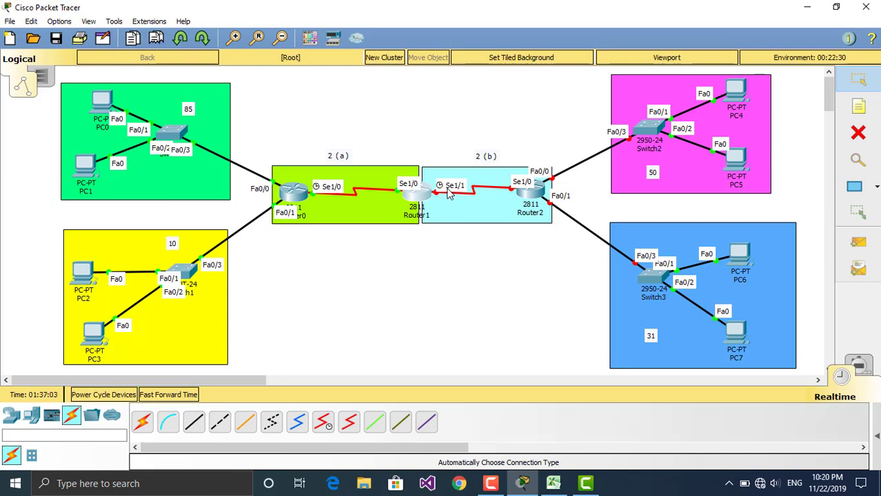
pyautogui.click(423, 196)
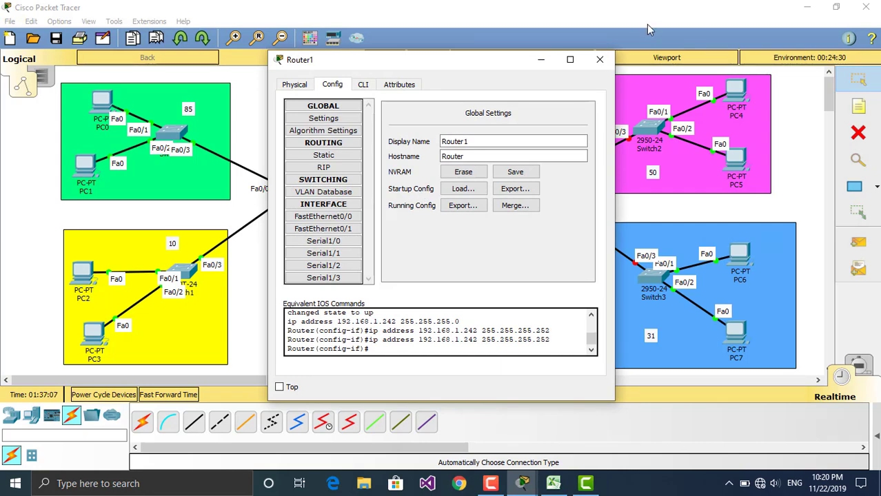
pyautogui.click(541, 59)
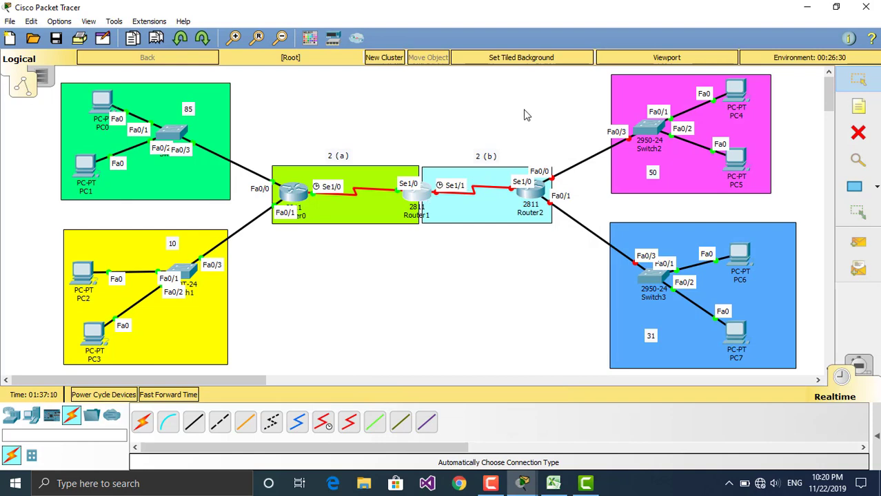
pyautogui.click(426, 199)
pyautogui.press('super+Left')
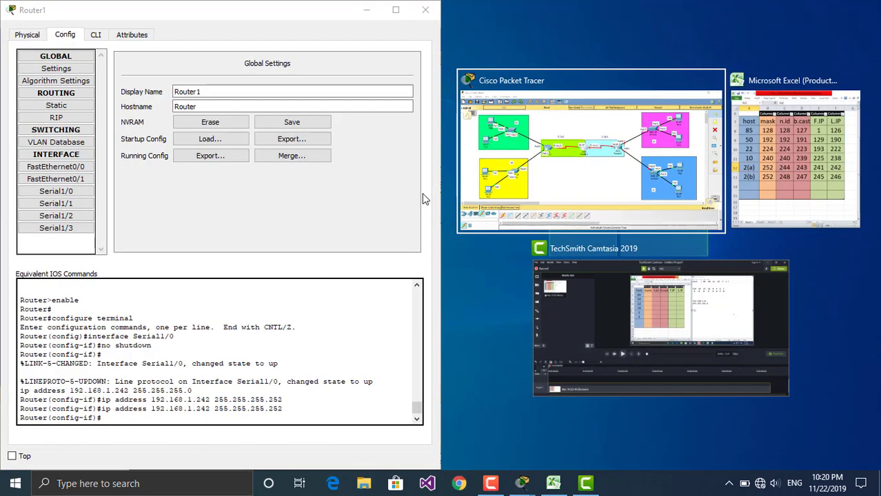
pyautogui.click(752, 172)
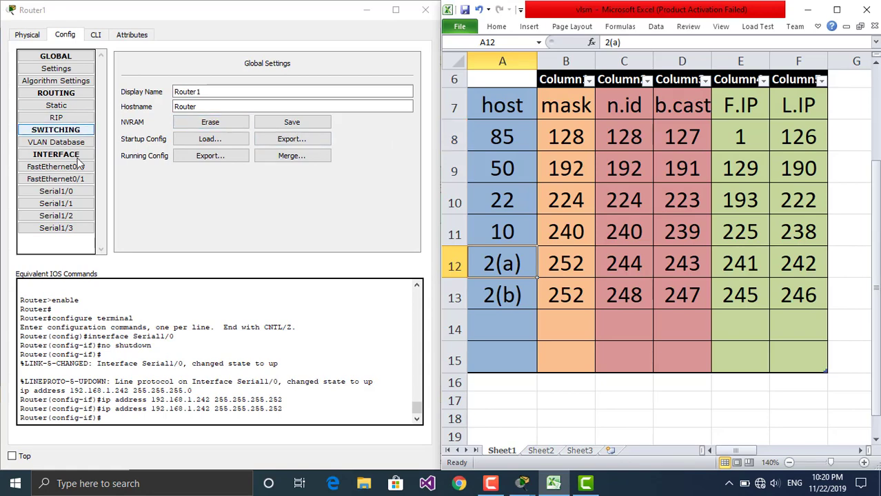
# Turn on Router1's Serial1/1 with clock rate 64000, IP address 192.168.1.245 and subnet mask 255.255.255.252.
pyautogui.click(66, 207)
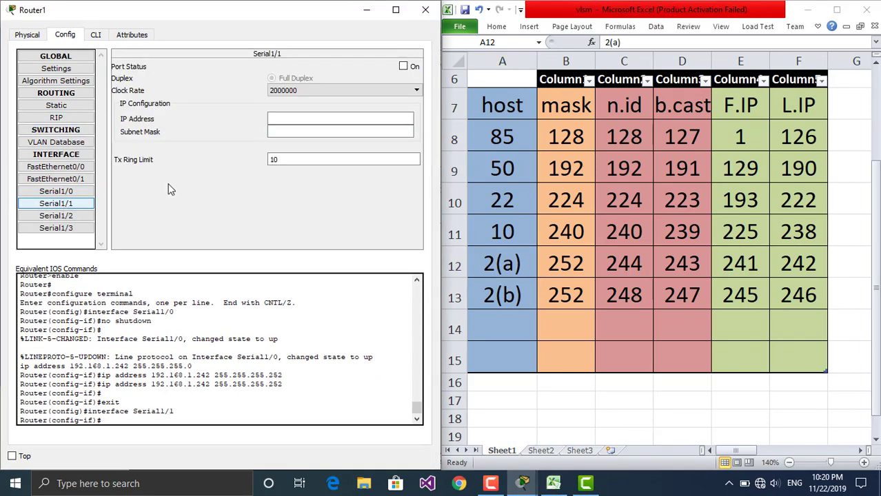
pyautogui.click(404, 65)
pyautogui.click(398, 90)
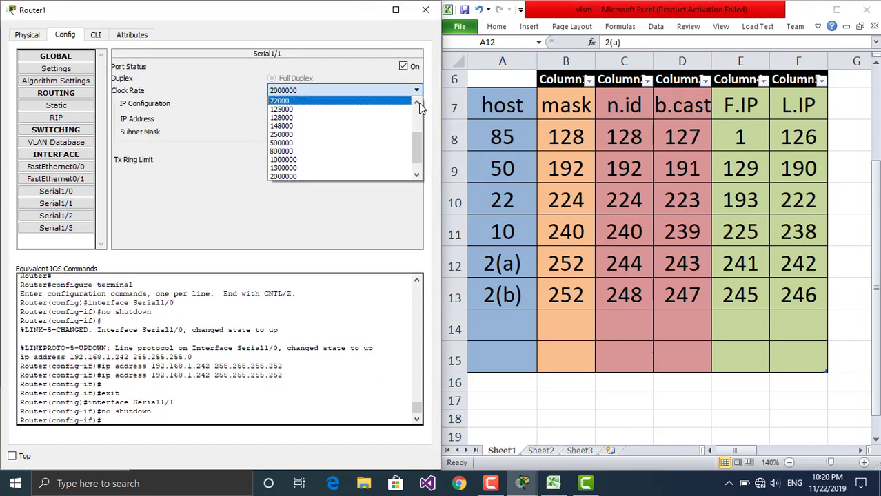
pyautogui.click(324, 104)
pyautogui.click(330, 119)
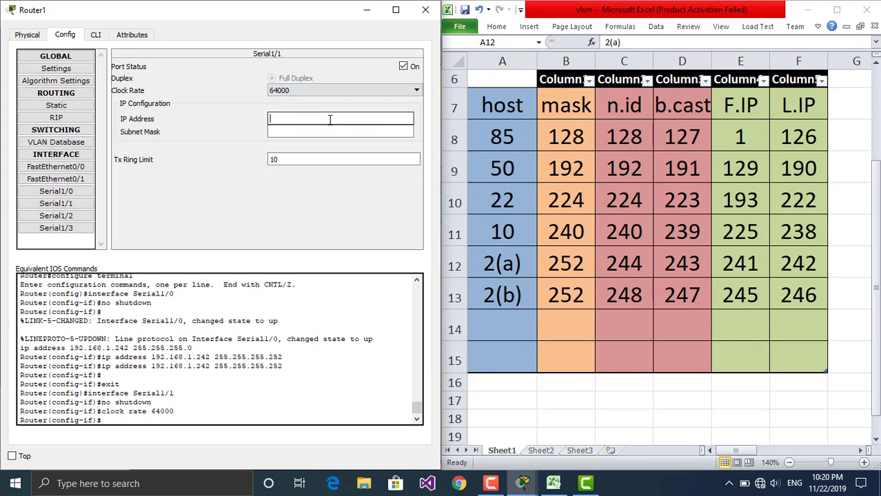
pyautogui.write('192.168.1.245')
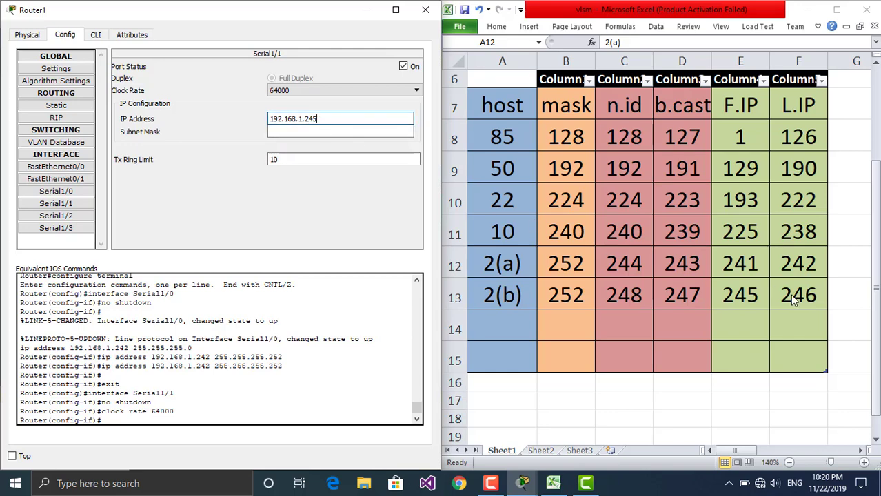
# Clear the F.IP value in the 2(b) row of the Excel VLSM table.
pyautogui.click(755, 296)
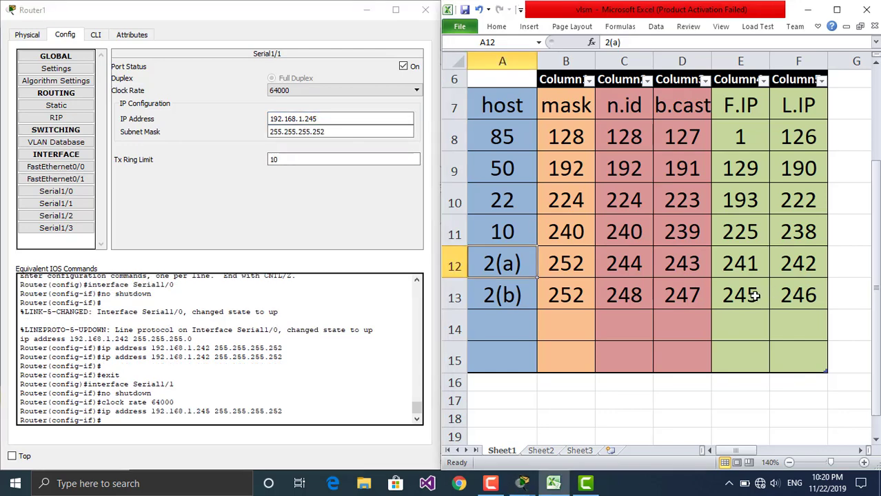
pyautogui.click(755, 297)
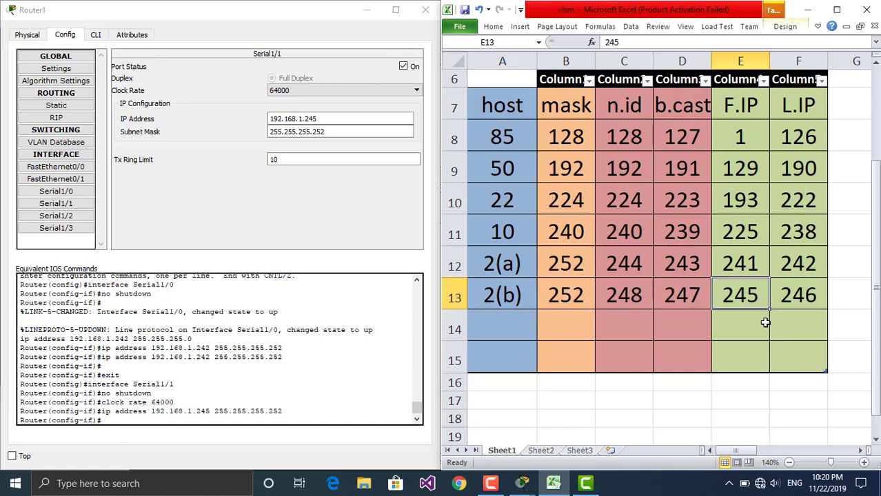
pyautogui.press('BackSpace')
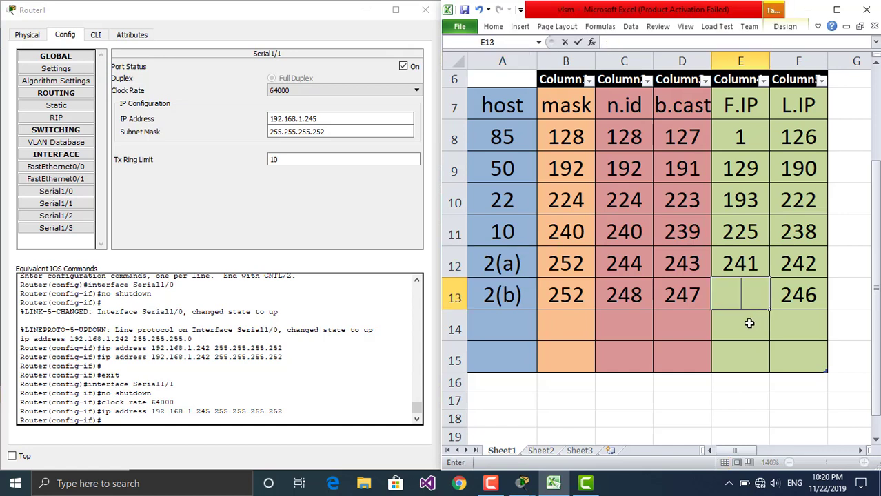
pyautogui.click(749, 325)
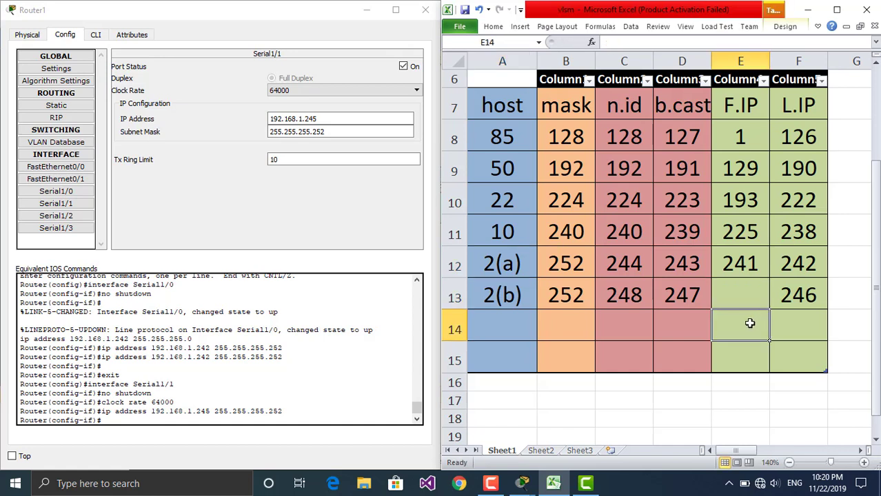
# Close Router1's configuration, and open Router2 from the Packet Tracer topology side by side with the Excel VLSM table.
pyautogui.click(326, 134)
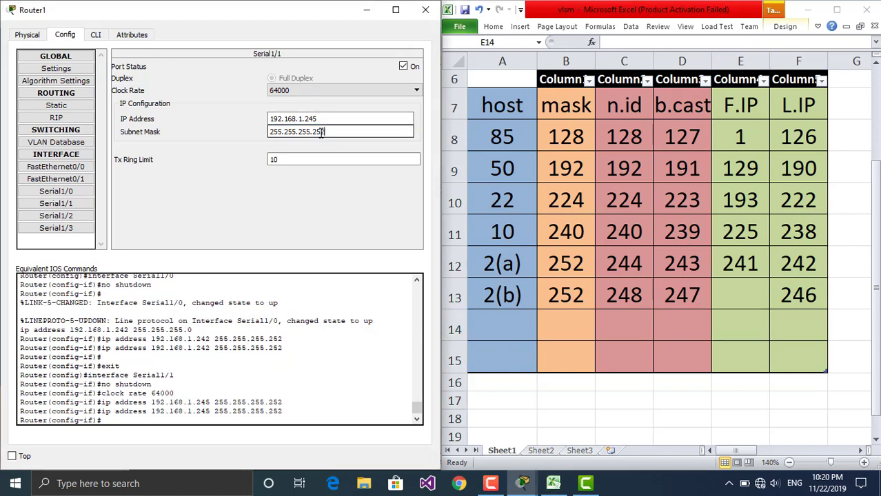
pyautogui.click(427, 12)
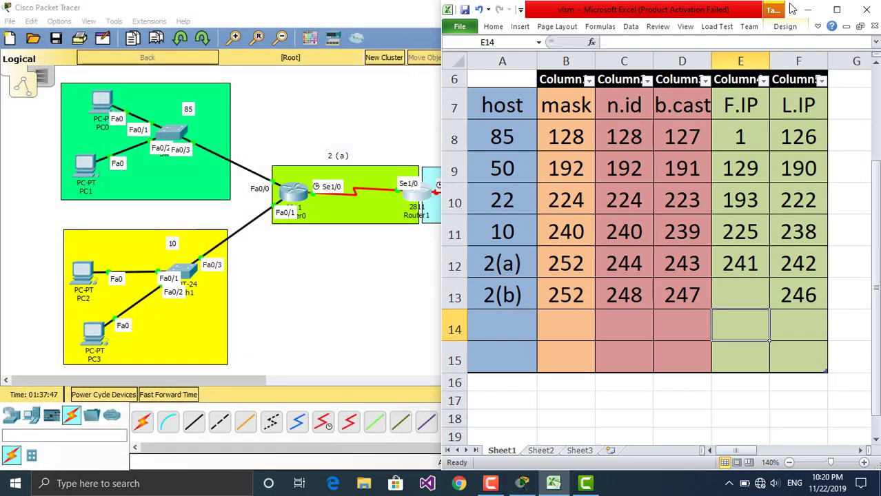
pyautogui.click(809, 11)
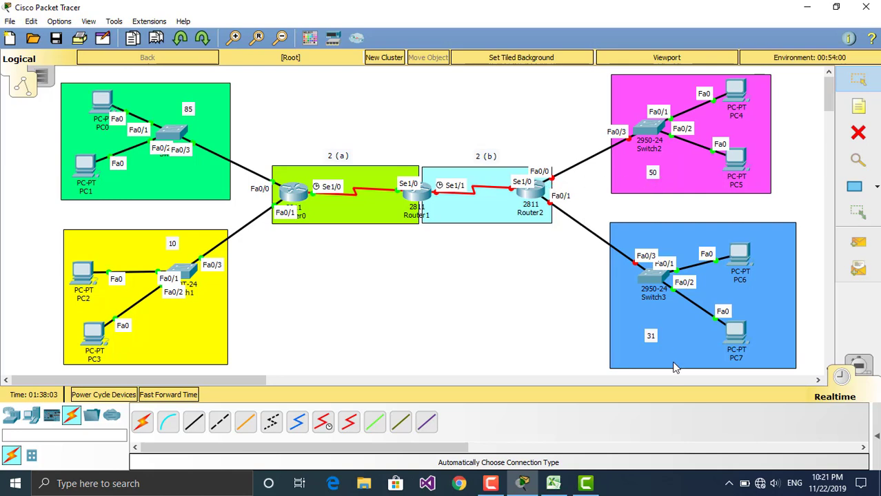
pyautogui.click(529, 191)
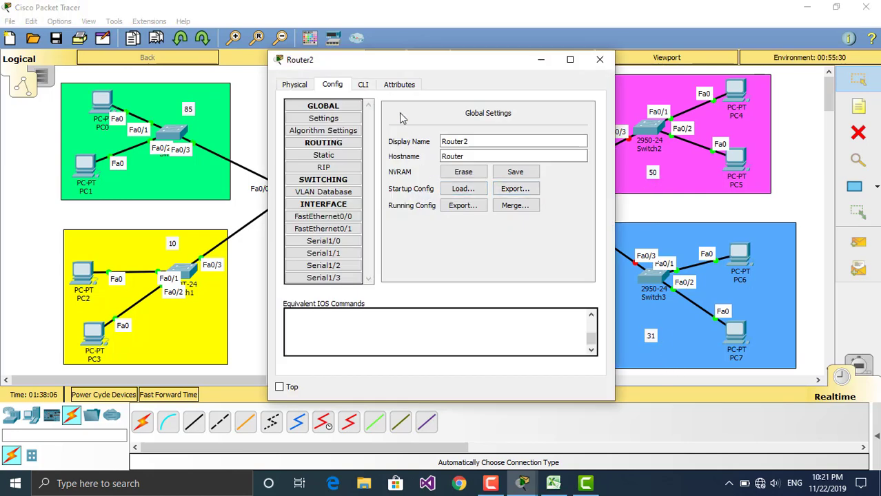
pyautogui.press('super+Left')
pyautogui.click(770, 149)
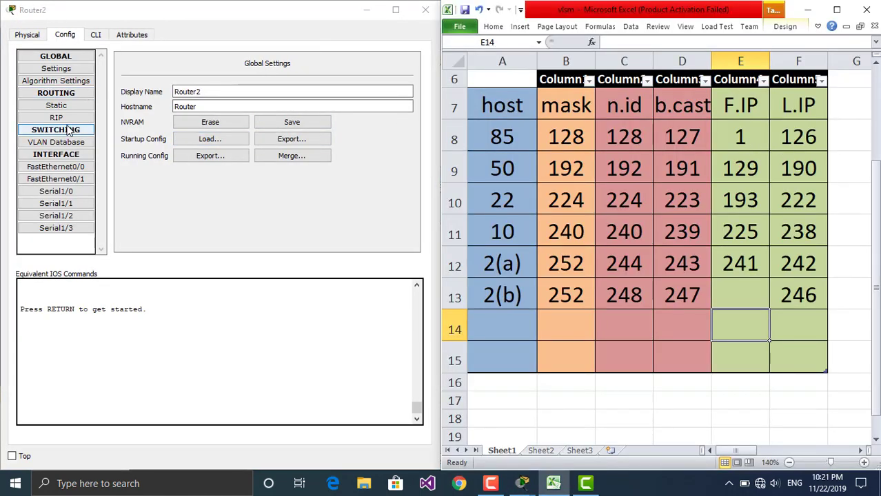
# Turn on Router2's FastEthernet0/0 and set its IP address to 192.168.1.129 with subnet mask 255.255.255.192.
pyautogui.click(80, 168)
pyautogui.click(403, 66)
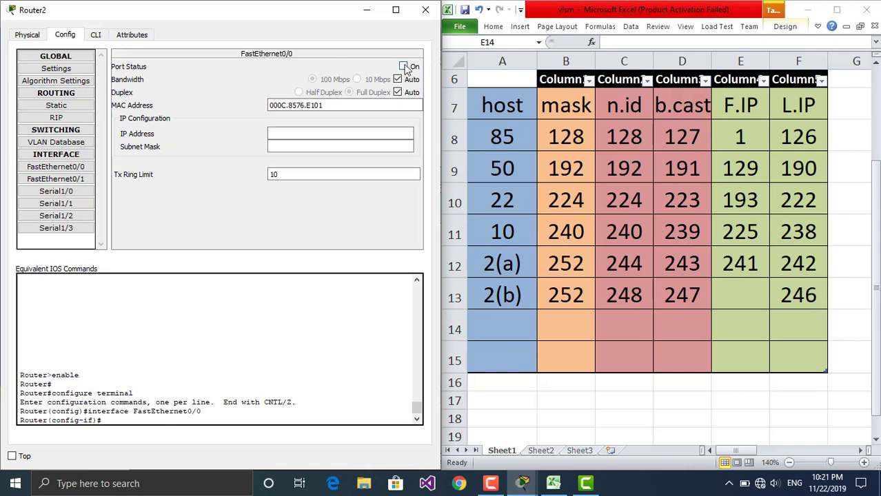
pyautogui.click(363, 132)
pyautogui.write('192.168.1.129')
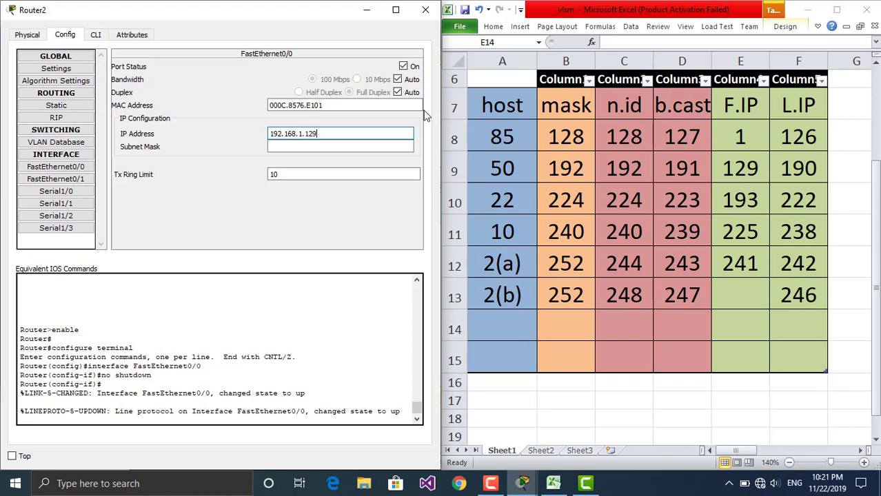
pyautogui.click(278, 148)
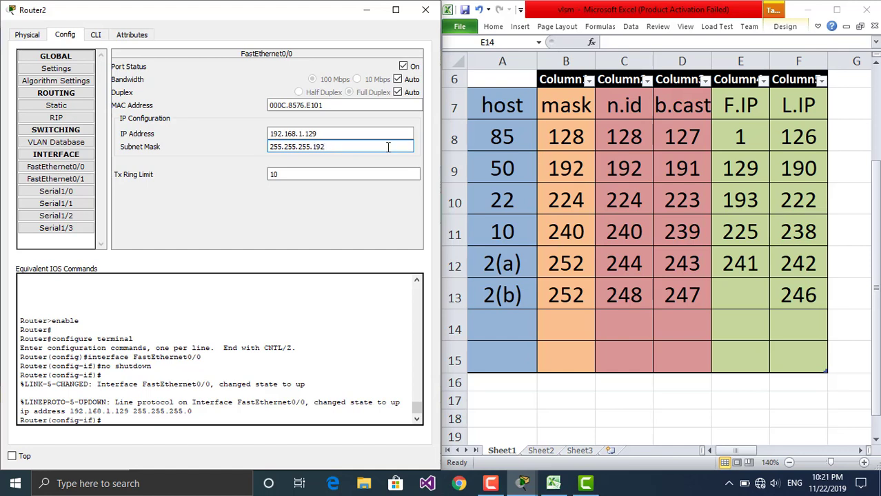
# Turn on Router2's FastEthernet0/1 and set its IP address to 192.168.1.193 with subnet mask 255.255.255.224.
pyautogui.click(89, 180)
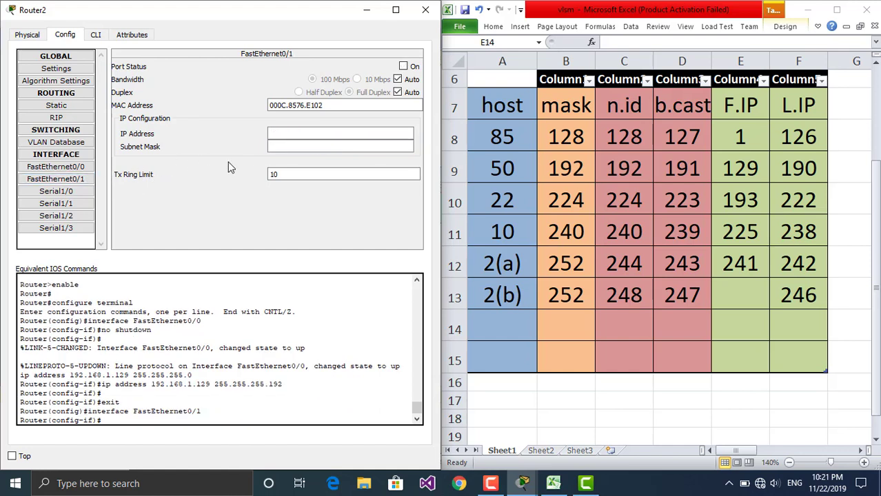
pyautogui.click(404, 66)
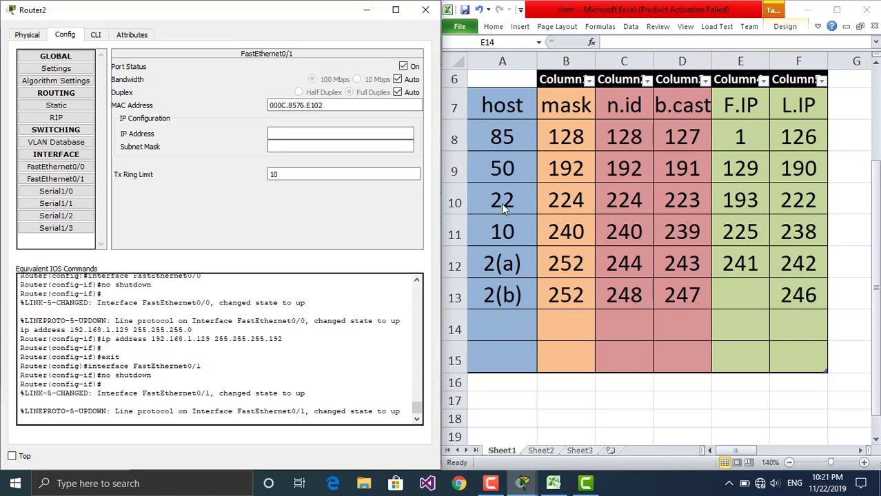
pyautogui.click(308, 135)
pyautogui.write('192.168.1.193')
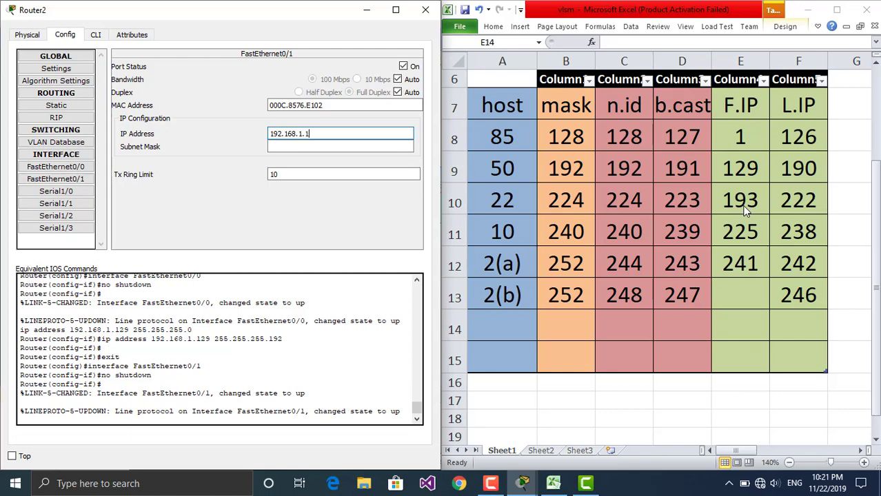
pyautogui.click(346, 146)
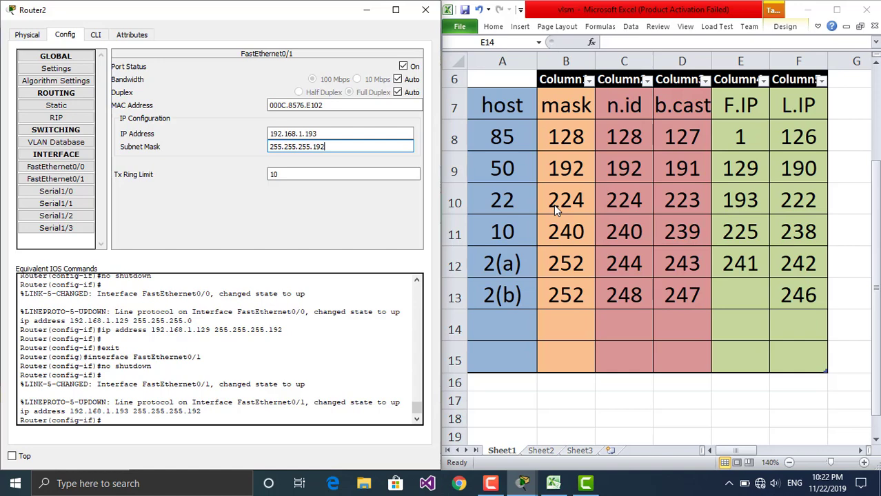
pyautogui.press('BackSpace')
pyautogui.press('BackSpace')
pyautogui.press('BackSpace')
pyautogui.write('224')
pyautogui.click(324, 135)
# Minimize Router2's configuration and the Excel table, and fast-forward the simulation time in the topology.
pyautogui.click(374, 12)
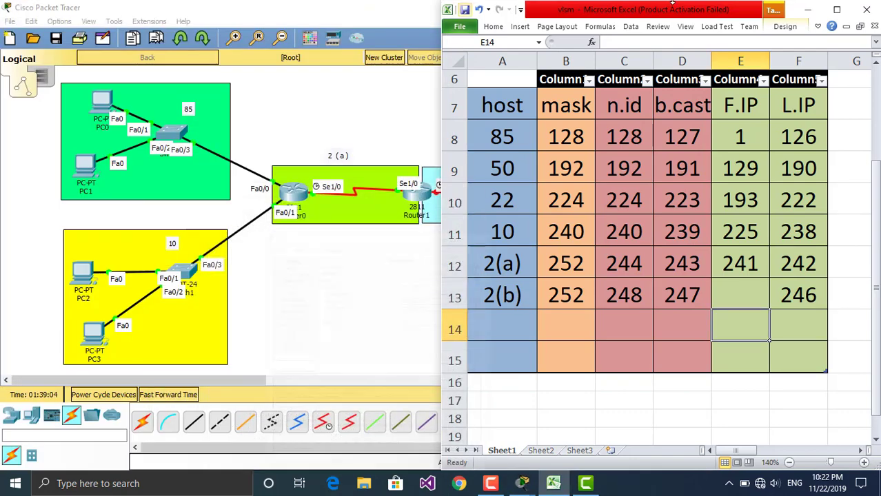
pyautogui.click(807, 10)
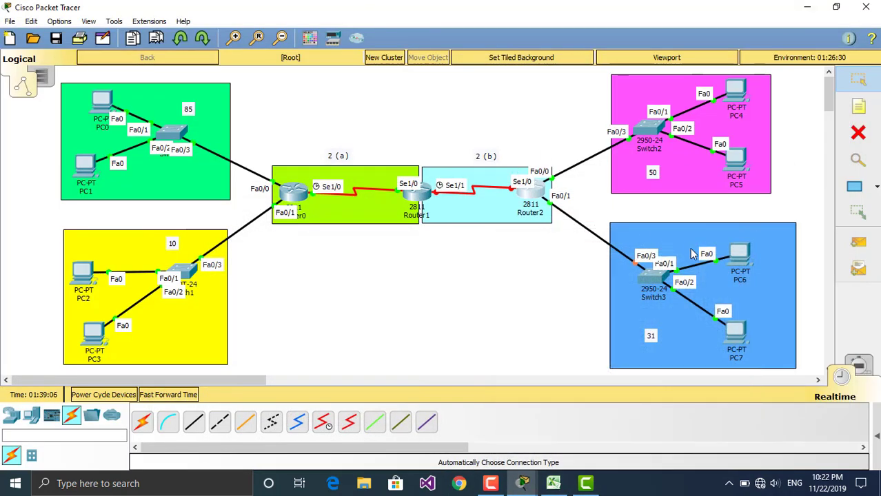
pyautogui.click(189, 400)
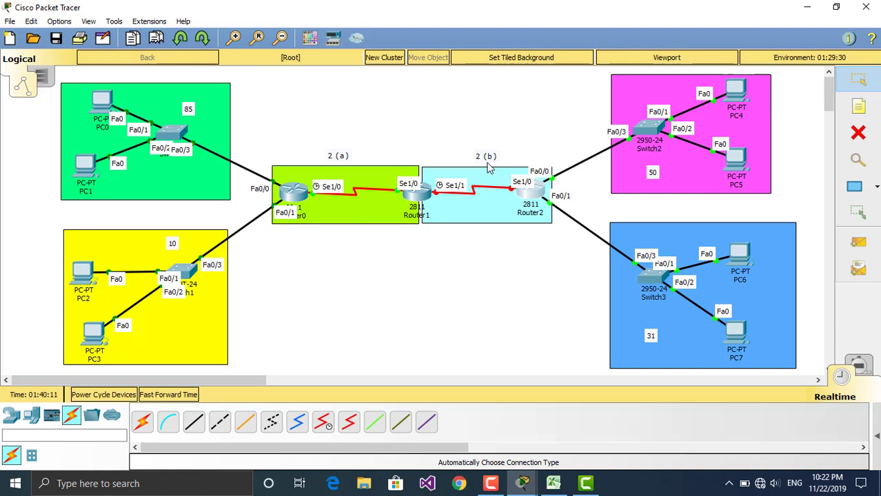
# Bring Router2's configuration and the Excel VLSM table back side by side.
pyautogui.moveTo(522, 483)
pyautogui.click(562, 469)
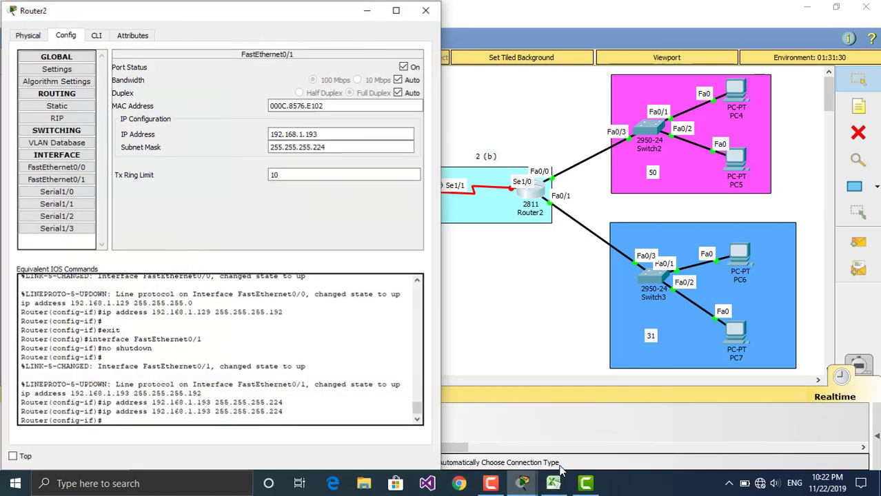
pyautogui.click(553, 483)
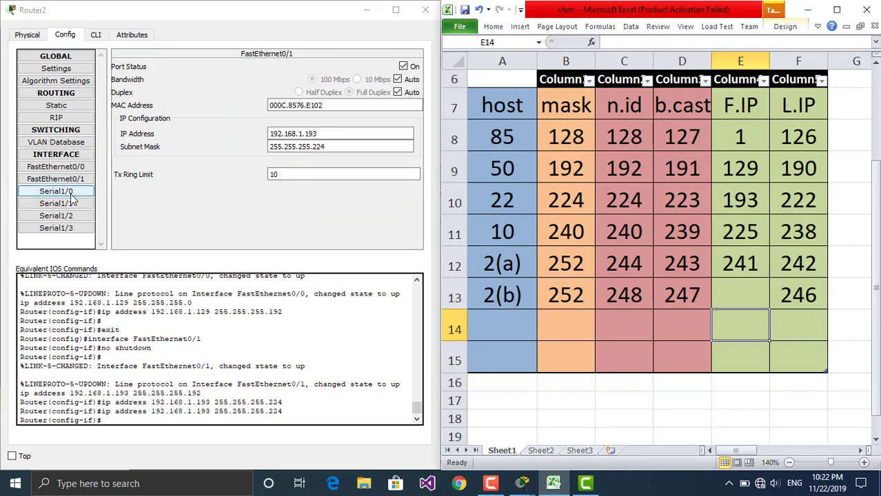
# Turn on Router2's Serial1/0 and set its IP address to 192.168.1.246 with subnet mask 255.255.255.252.
pyautogui.click(71, 195)
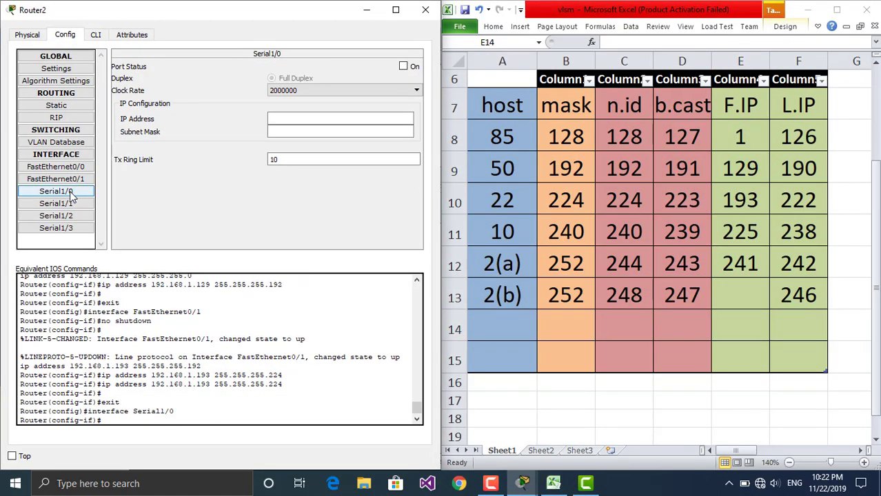
pyautogui.click(403, 67)
pyautogui.click(356, 119)
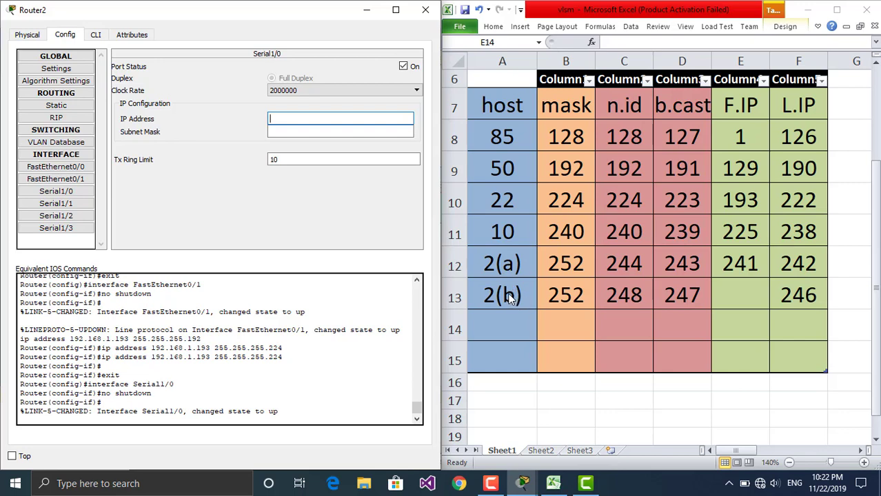
pyautogui.write('192.168.1.246')
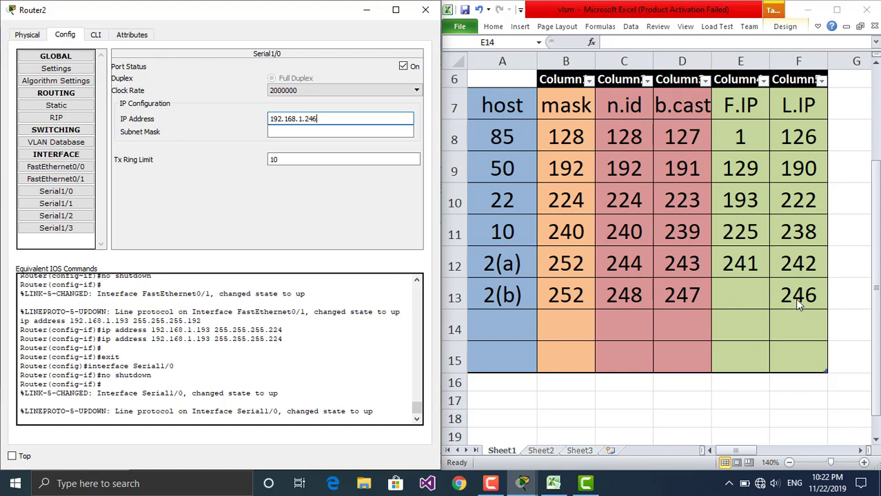
pyautogui.click(307, 131)
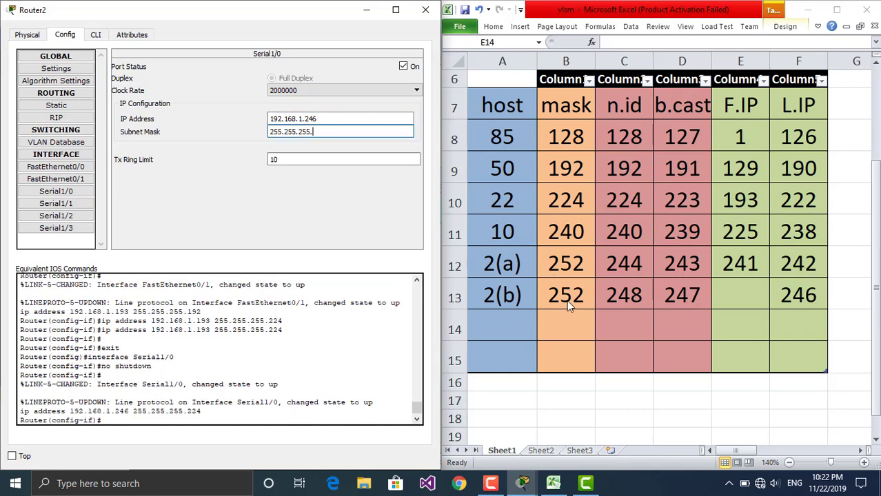
pyautogui.write('252')
pyautogui.click(342, 117)
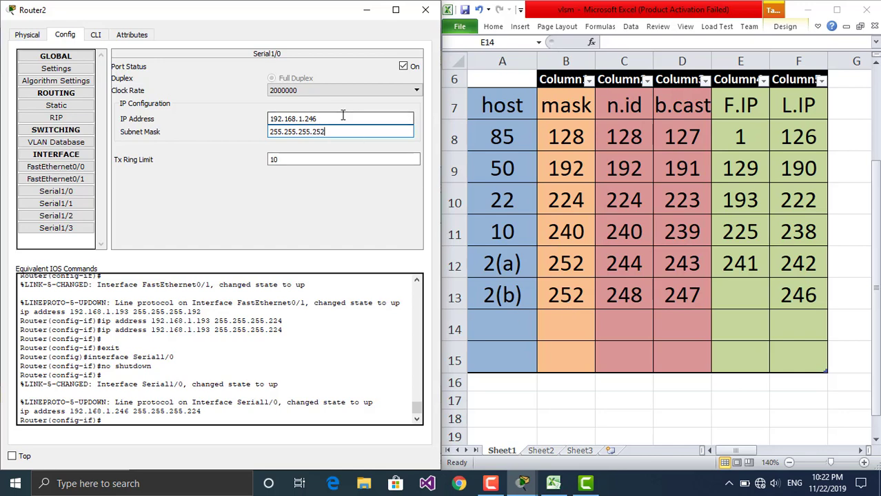
# Close Router2's configuration, minimize the Excel table, and send a simple PDU from Router2 to Router1.
pyautogui.click(426, 9)
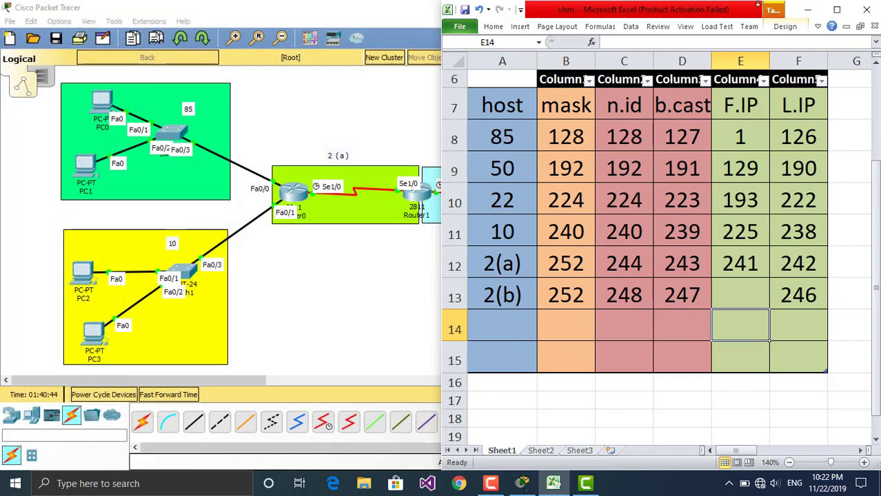
pyautogui.click(808, 9)
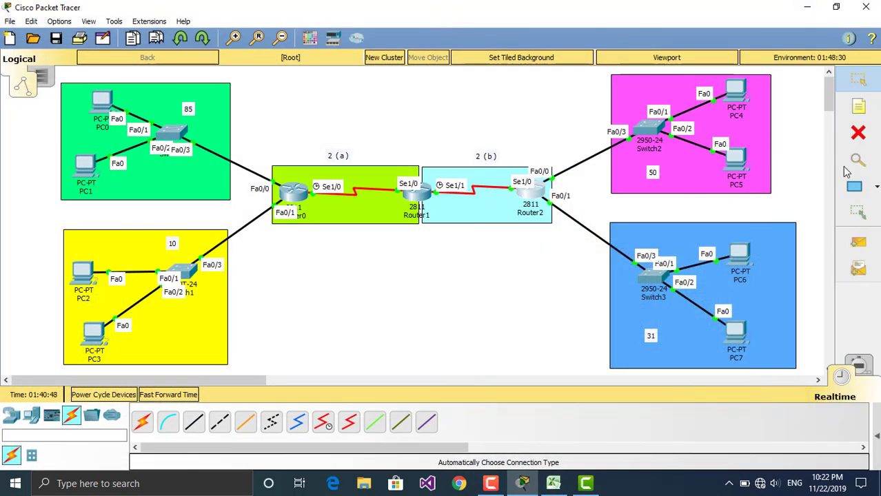
pyautogui.click(858, 242)
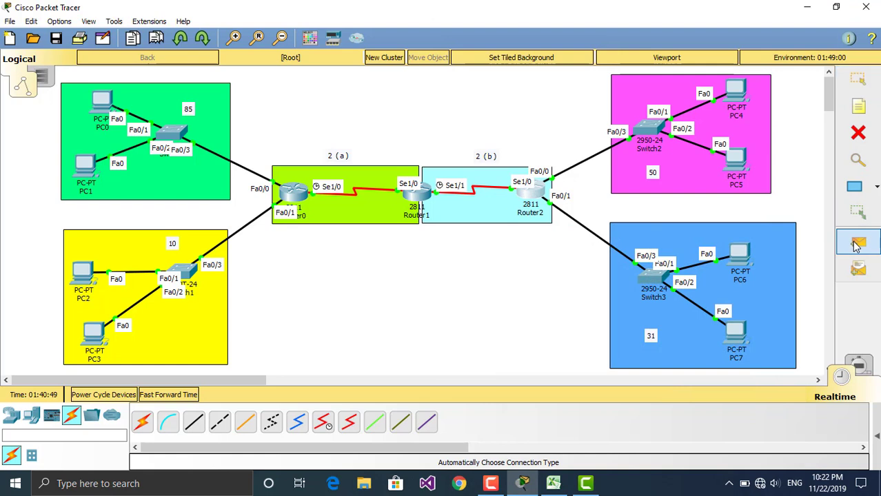
pyautogui.click(527, 190)
pyautogui.click(422, 192)
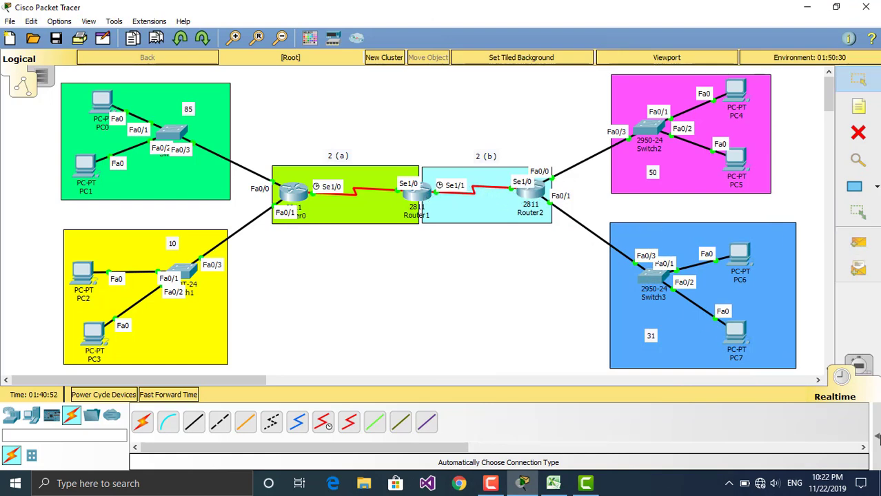
# Send a simple PDU from Router1 to Router0, and delete the test scenario.
pyautogui.click(863, 249)
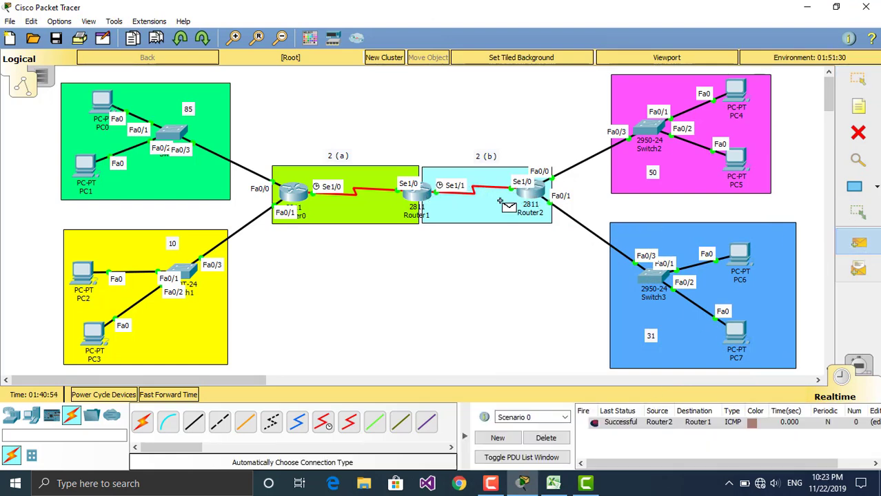
pyautogui.click(414, 195)
pyautogui.click(296, 199)
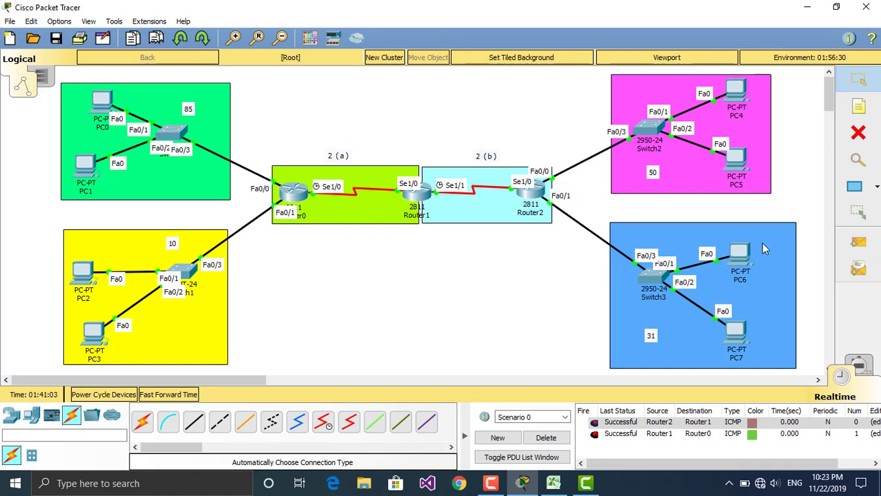
pyautogui.click(562, 442)
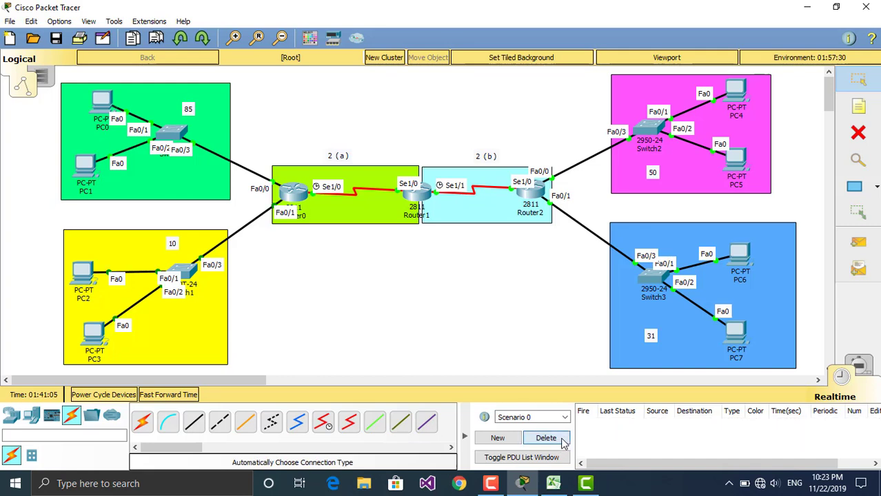
# Open Router0's command line and exit the configuration modes to the privileged prompt.
pyautogui.click(298, 199)
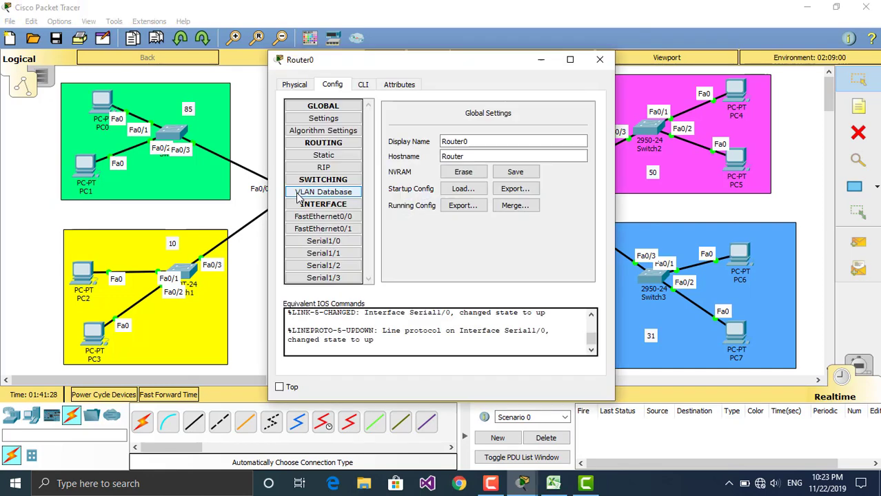
pyautogui.click(364, 84)
pyautogui.press('Return')
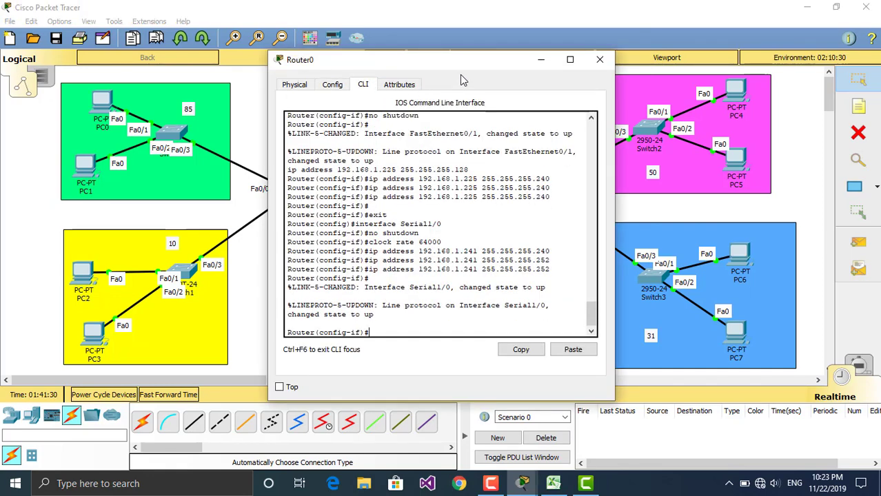
pyautogui.write('exit')
pyautogui.press('Return')
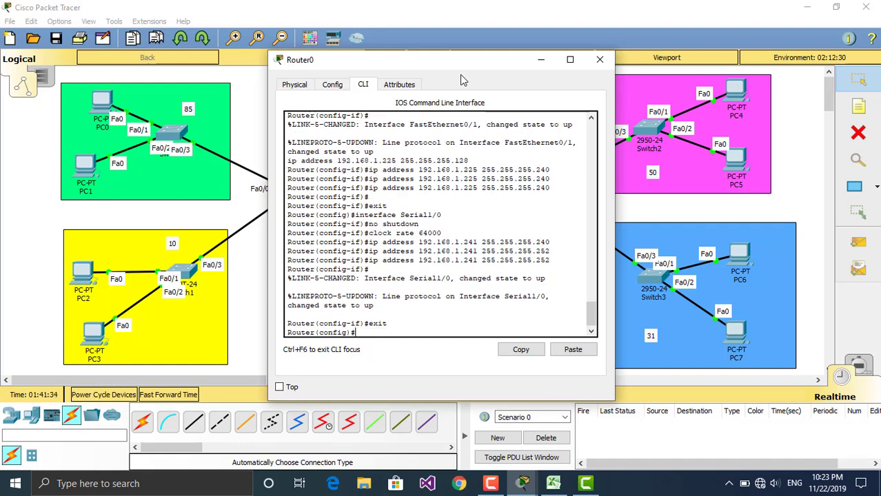
pyautogui.write('exit')
pyautogui.press('Return')
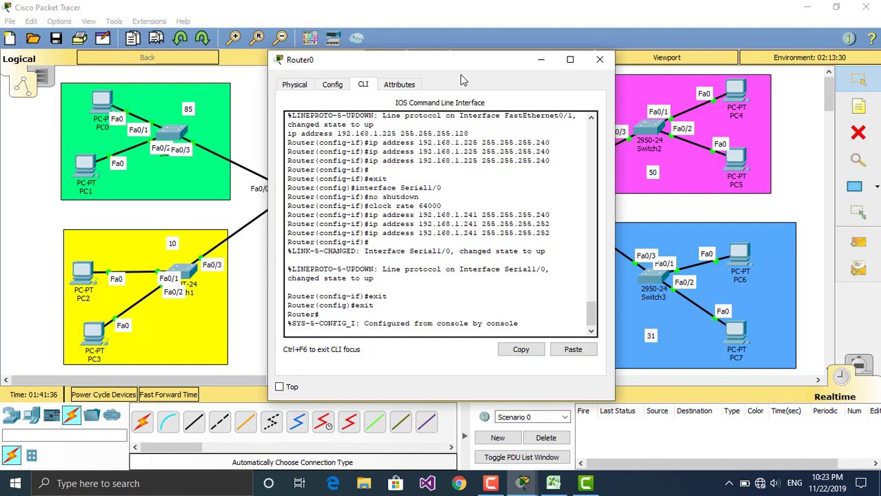
pyautogui.press('Return')
# Move Router0's window clear of the router's links and display its routing table with "show ip route".
pyautogui.moveTo(421, 61); pyautogui.dragTo(589, 67)
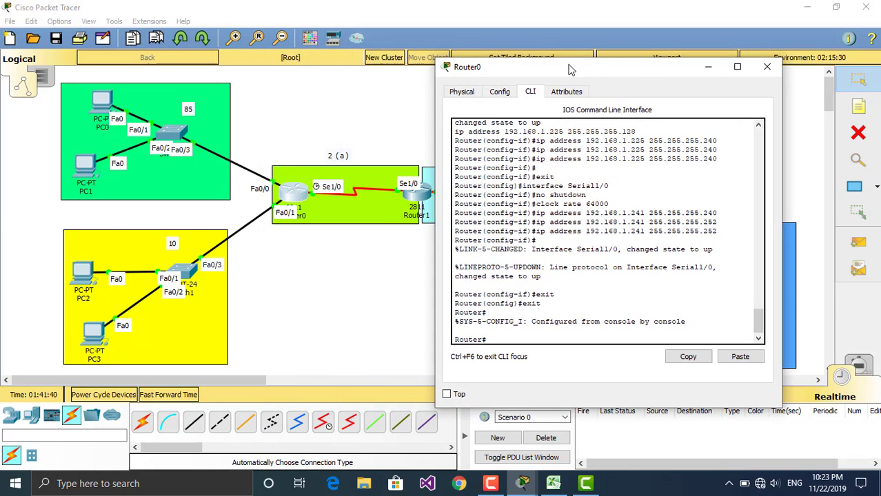
pyautogui.moveTo(566, 69); pyautogui.dragTo(521, 44)
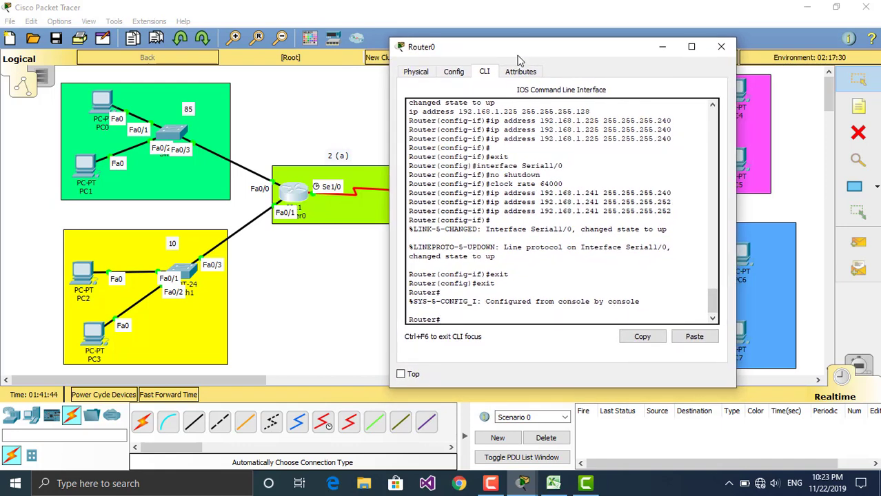
pyautogui.moveTo(442, 319); pyautogui.dragTo(407, 319)
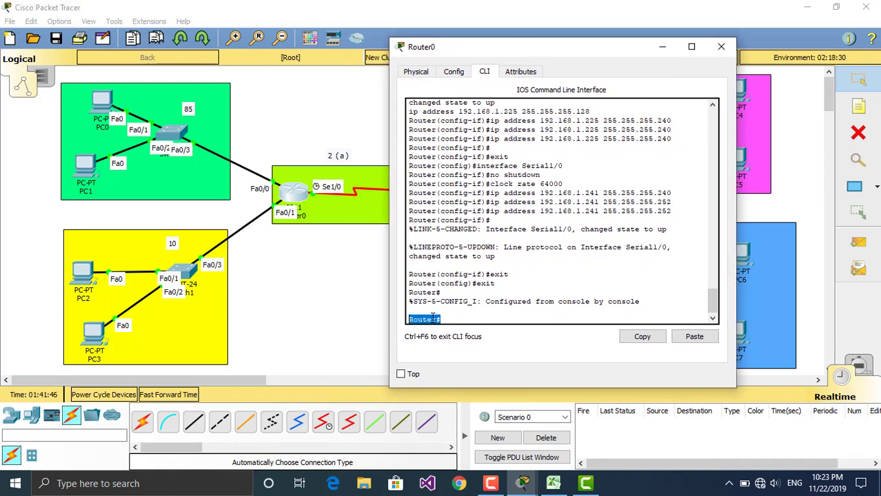
pyautogui.click(448, 319)
pyautogui.write('sho')
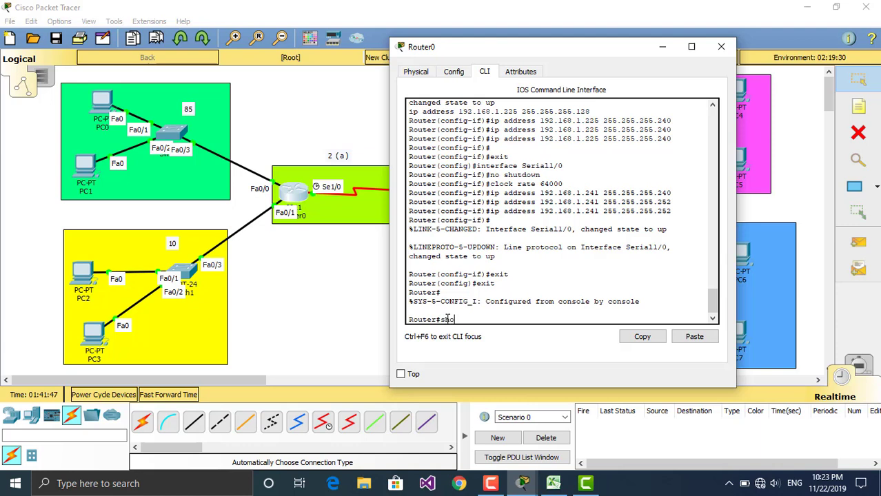
pyautogui.write('w ip route')
pyautogui.press('Return')
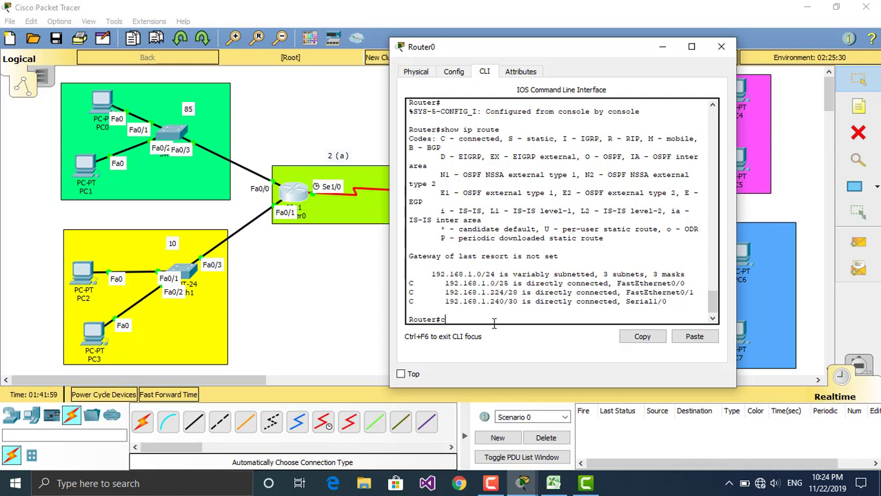
# Enter global configuration mode on Router0 and start OSPF routing with process ID 10.
pyautogui.write('t')
pyautogui.press('Return')
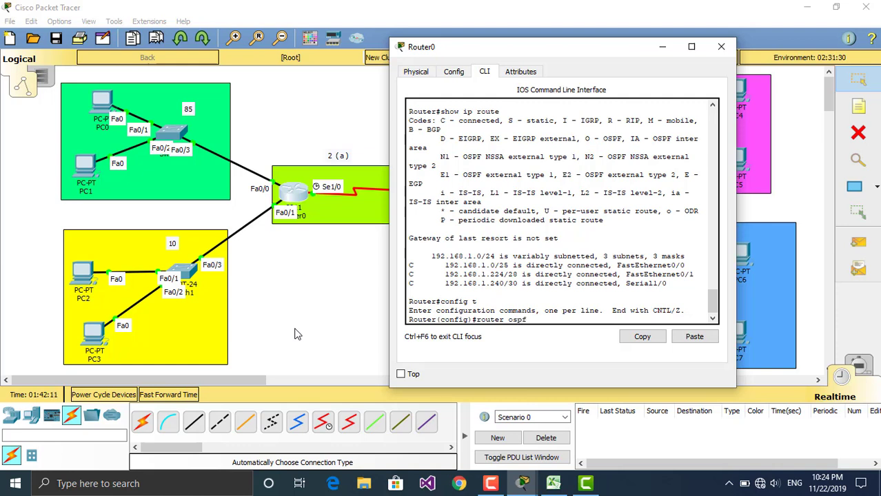
pyautogui.write('10')
pyautogui.press('Return')
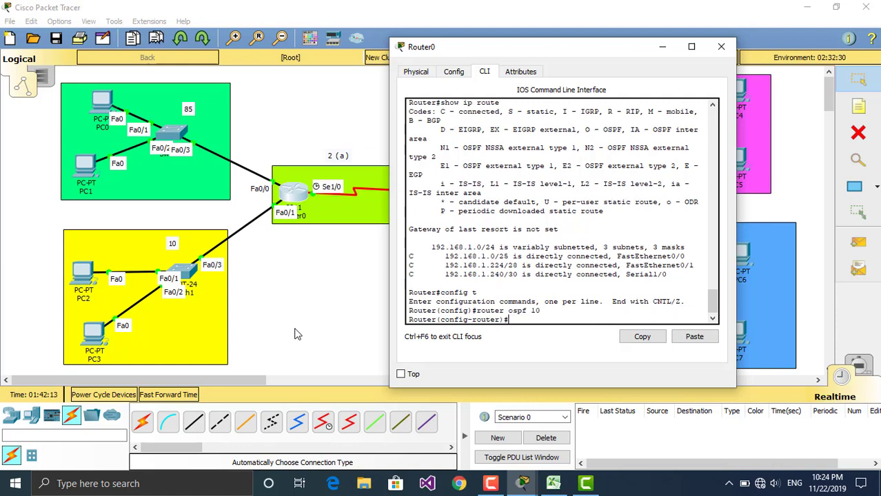
# Advertise network 192.168.1.0 with wildcard mask 0.0.0.255 in area 0 on Router0.
pyautogui.write('net')
pyautogui.press('Tab')
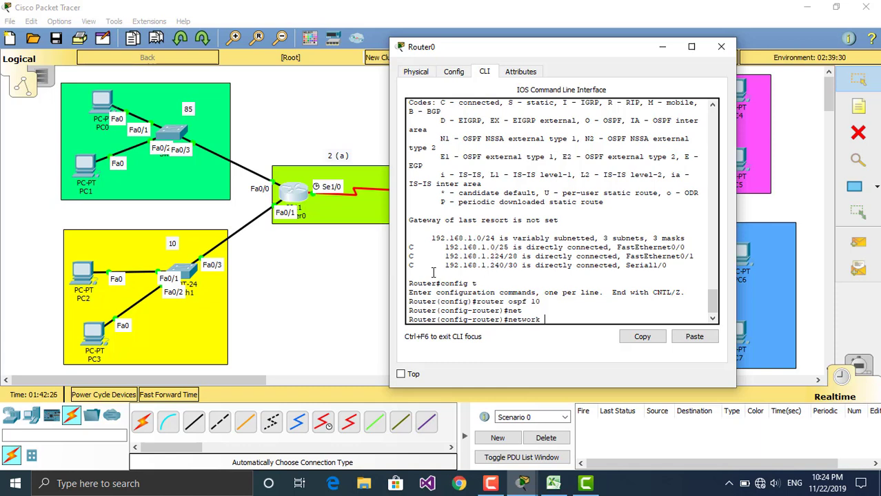
pyautogui.write('192.168')
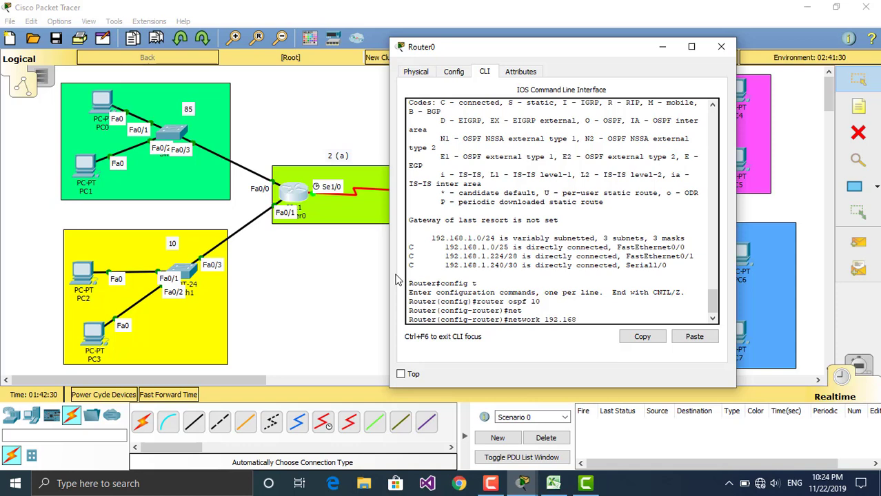
pyautogui.write('.1.0')
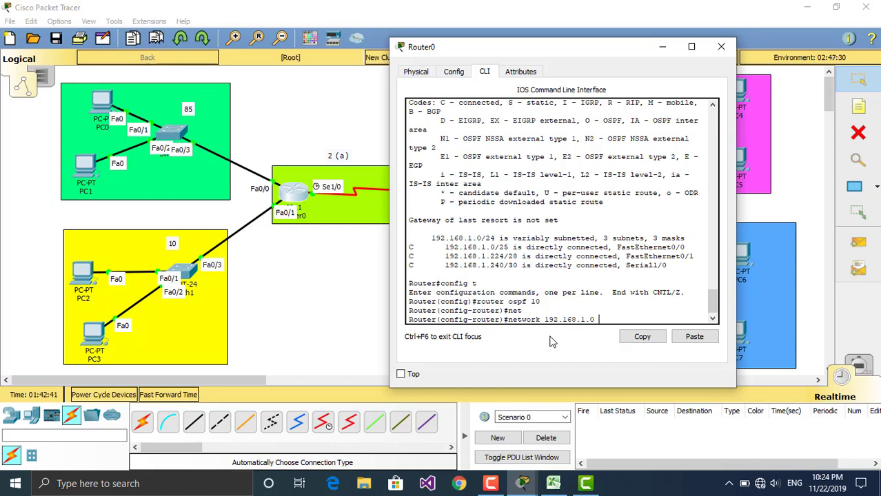
pyautogui.write('.0.0')
pyautogui.write('.255')
pyautogui.write(' arae')
pyautogui.press('BackSpace')
pyautogui.press('BackSpace')
pyautogui.press('BackSpace')
pyautogui.write('rea')
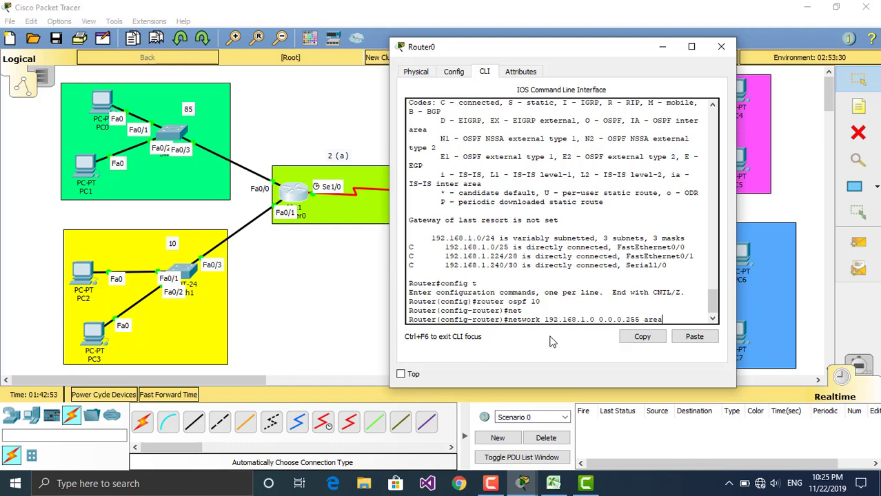
pyautogui.write(' 0')
pyautogui.press('Return')
# Reuse the previous network command on Router0 to advertise 192.168.1.224 with wildcard mask 0.0.0.255 in area 0.
pyautogui.press('Up')
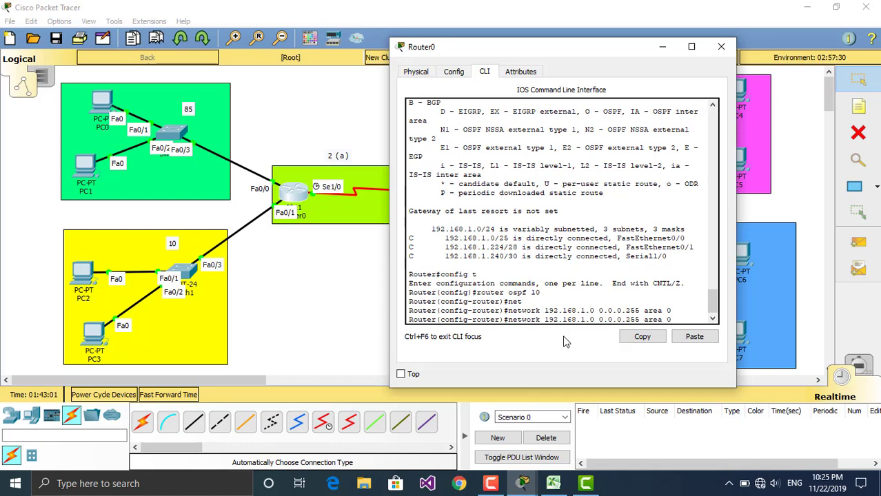
pyautogui.press('Left')
pyautogui.press('Left')
pyautogui.press('Left')
pyautogui.press('Left')
pyautogui.press('Left')
pyautogui.press('Left')
pyautogui.press('Left')
pyautogui.press('Left')
pyautogui.press('Right')
pyautogui.press('Right')
pyautogui.press('Right')
pyautogui.press('Right')
pyautogui.press('BackSpace')
pyautogui.write('224')
pyautogui.press('Return')
# Advertise network 192.168.1.240 with wildcard mask 0.0.0.255 in area 0 on Router0, and close its window.
pyautogui.press('Up')
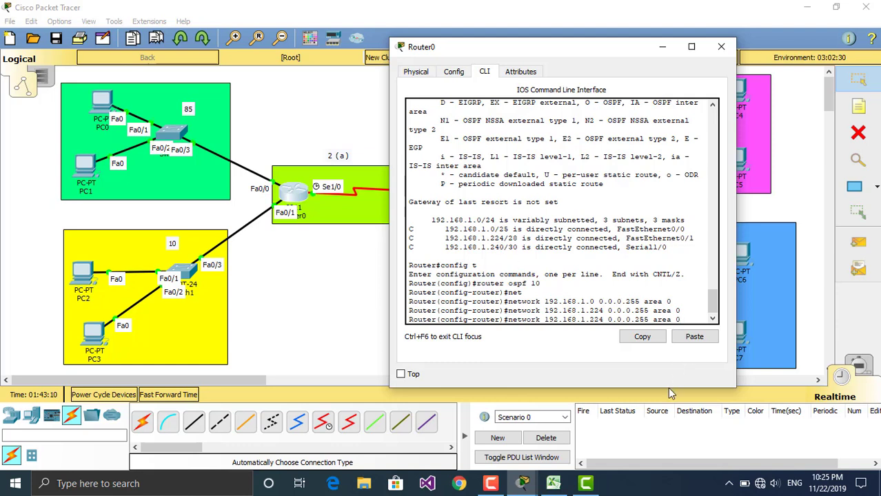
pyautogui.press('Left')
pyautogui.press('Left')
pyautogui.press('Left')
pyautogui.press('Left')
pyautogui.press('Left')
pyautogui.press('Left')
pyautogui.press('Left')
pyautogui.press('Left')
pyautogui.press('Left')
pyautogui.press('Left')
pyautogui.press('Left')
pyautogui.press('Left')
pyautogui.press('Left')
pyautogui.press('Left')
pyautogui.press('Left')
pyautogui.press('Left')
pyautogui.press('Left')
pyautogui.press('BackSpace')
pyautogui.press('BackSpace')
pyautogui.press('BackSpace')
pyautogui.press('BackSpace')
pyautogui.write('.240')
pyautogui.press('Return')
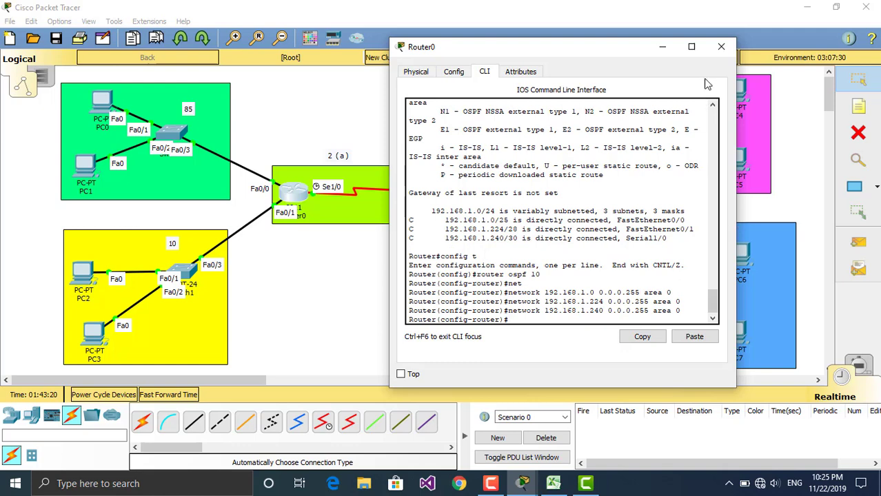
pyautogui.click(721, 46)
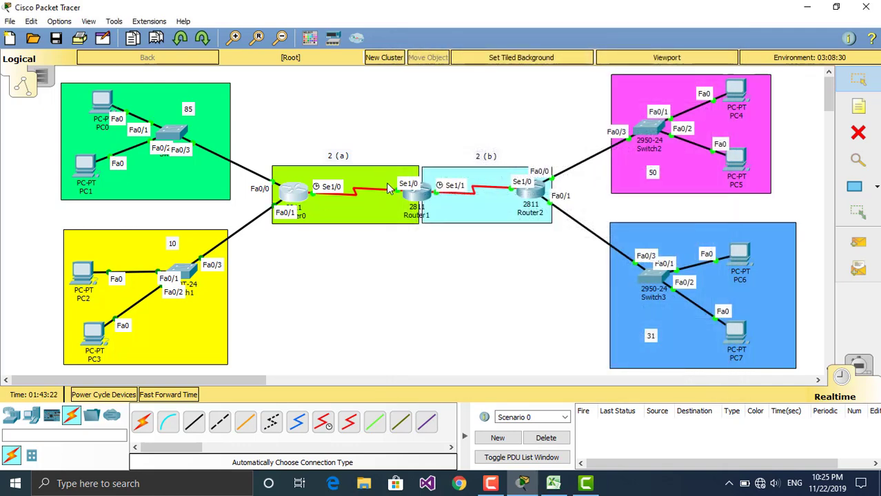
# Open Router1's command line, exit to the privileged prompt, and display the routing table with "show ip route".
pyautogui.click(417, 197)
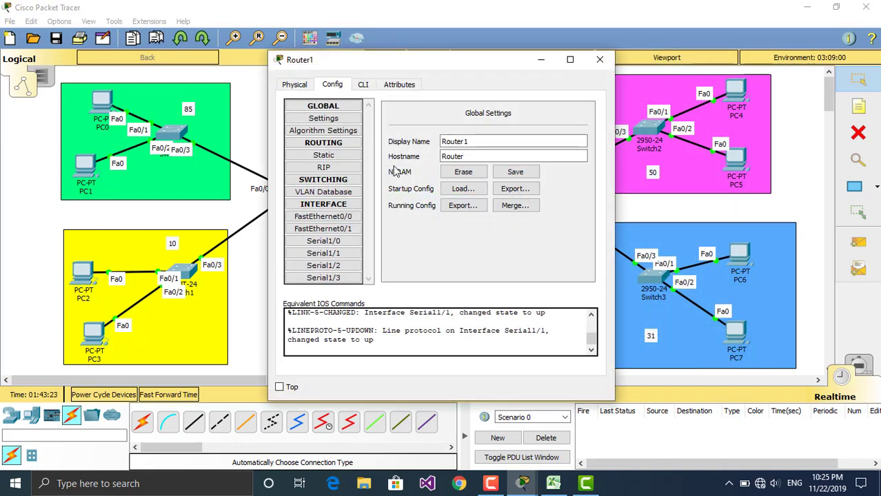
pyautogui.click(363, 84)
pyautogui.press('Return')
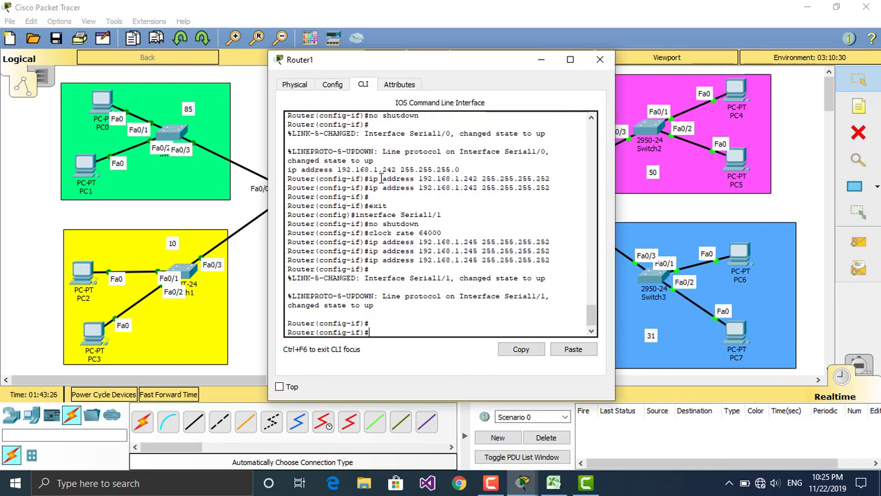
pyautogui.write('exit')
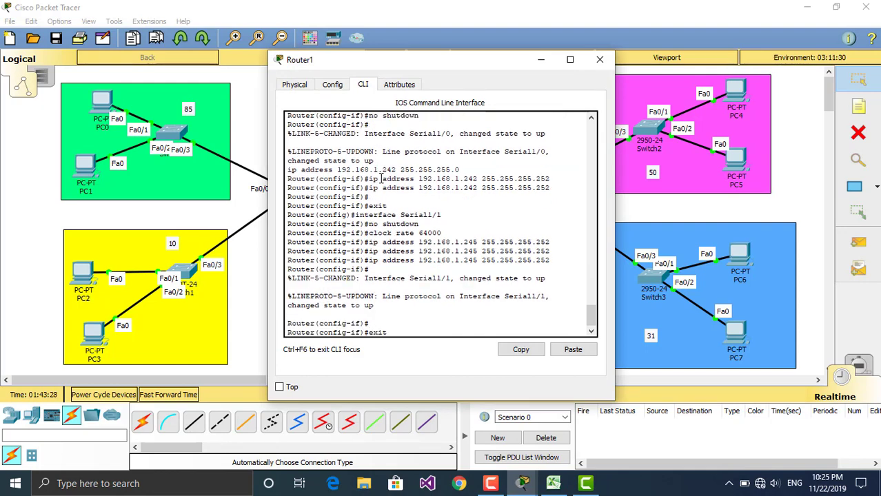
pyautogui.press('Return')
pyautogui.press('Return')
pyautogui.write('ex')
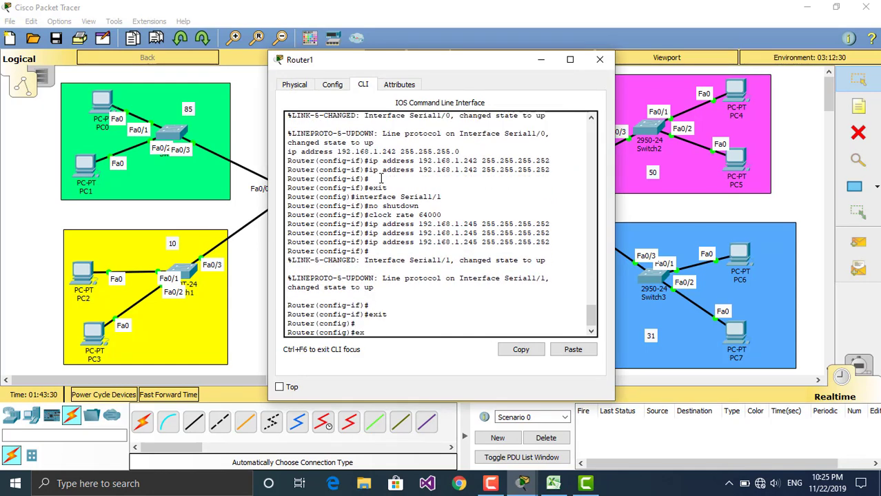
pyautogui.write('uit')
pyautogui.press('Return')
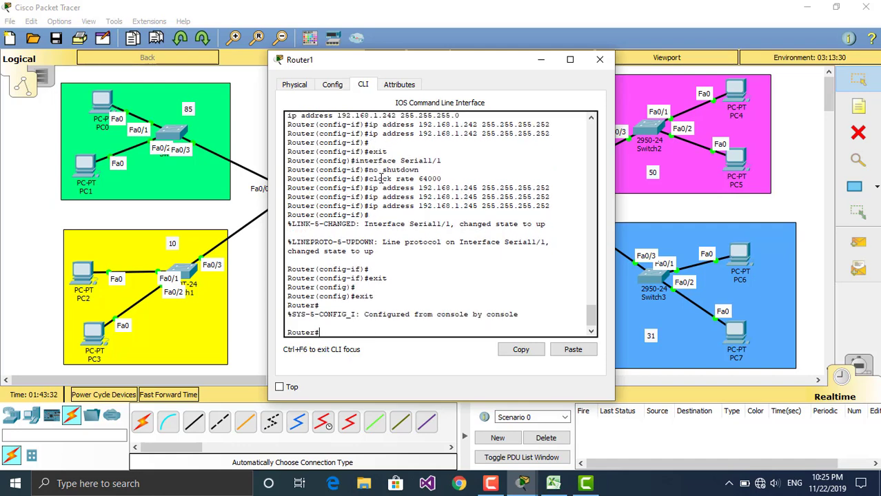
pyautogui.write('show ip route')
pyautogui.press('Return')
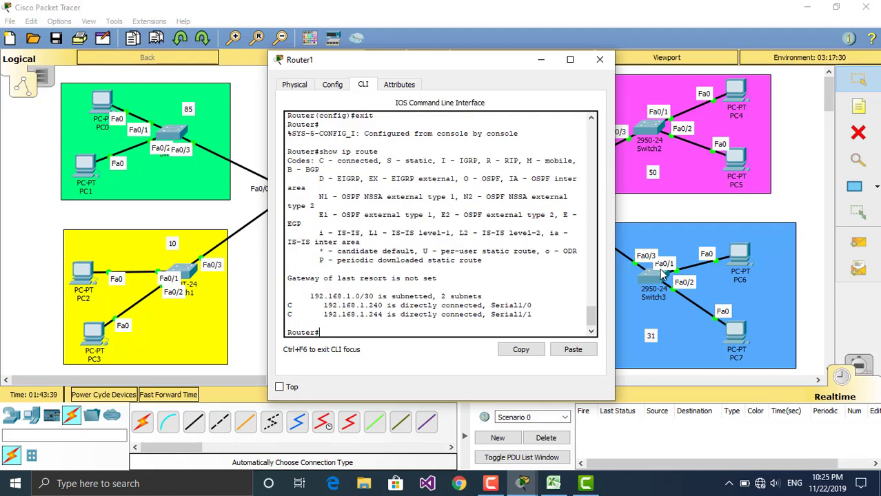
pyautogui.write('sohh')
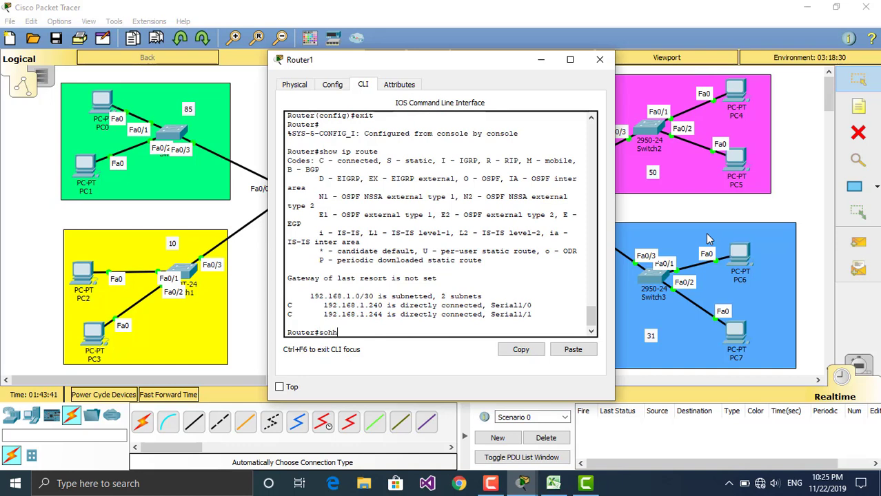
pyautogui.press('BackSpace')
pyautogui.press('BackSpace')
pyautogui.press('BackSpace')
pyautogui.write('how')
pyautogui.press('BackSpace')
pyautogui.press('BackSpace')
pyautogui.press('BackSpace')
pyautogui.press('BackSpace')
# Enter global configuration mode on Router1 and start OSPF routing with process ID 10.
pyautogui.write('config t')
pyautogui.press('Return')
pyautogui.press('Return')
pyautogui.write('ro')
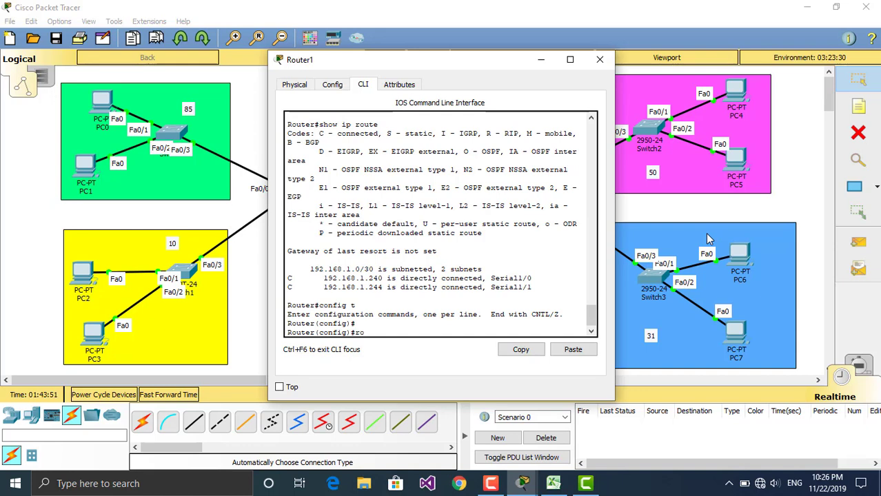
pyautogui.write('uter ospf 10')
pyautogui.press('Return')
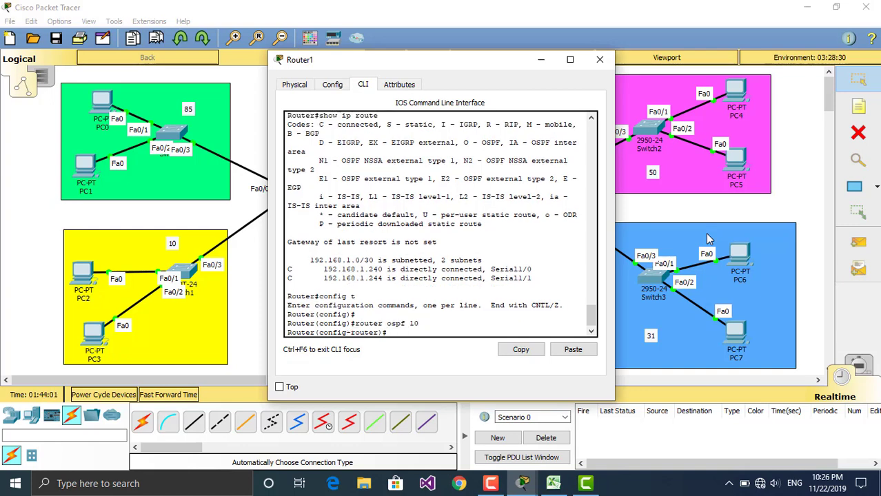
# Advertise network 192.168.1.240 with wildcard mask 0.0.0.255 in area 0 on Router1.
pyautogui.write('net')
pyautogui.press('Tab')
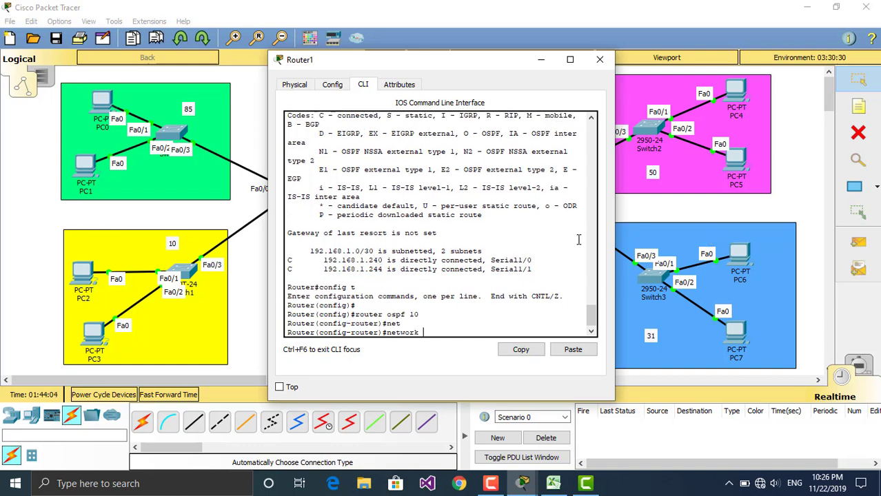
pyautogui.write('192.168.1.240 0.0.0')
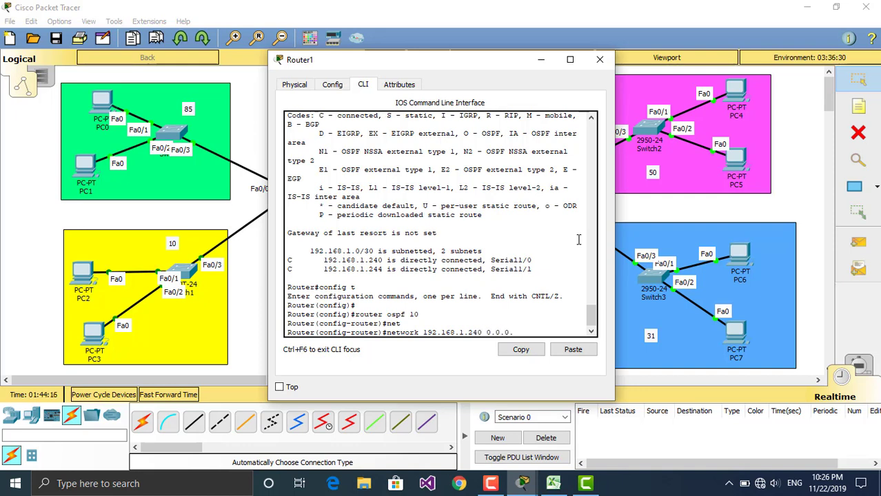
pyautogui.write('.255 ')
pyautogui.write('are')
pyautogui.press('BackSpace')
pyautogui.write('rea 0')
pyautogui.press('Return')
# Reuse the previous network command on Router1 to advertise 192.168.1.244 with wildcard mask 0.0.0.255 in area 0, and close its window.
pyautogui.press('Up')
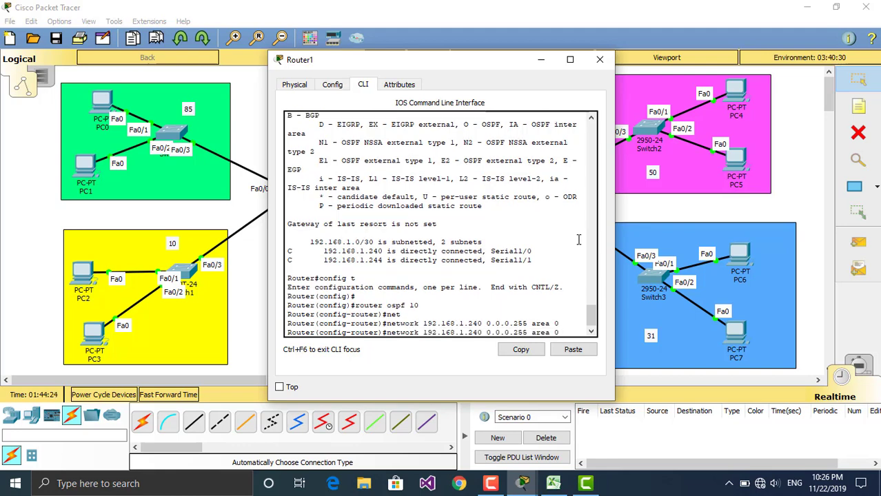
pyautogui.press('Left')
pyautogui.press('Left')
pyautogui.press('Left')
pyautogui.press('Left')
pyautogui.press('Left')
pyautogui.press('Left')
pyautogui.press('Left')
pyautogui.press('Left')
pyautogui.press('Left')
pyautogui.press('Left')
pyautogui.press('Left')
pyautogui.press('Left')
pyautogui.press('Left')
pyautogui.press('Left')
pyautogui.press('Left')
pyautogui.press('Left')
pyautogui.press('Left')
pyautogui.press('BackSpace')
pyautogui.press('BackSpace')
pyautogui.press('BackSpace')
pyautogui.press('Return')
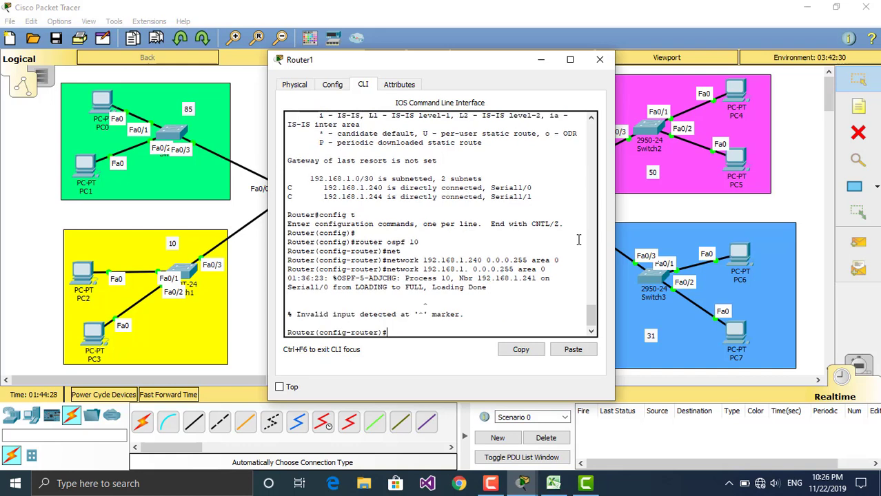
pyautogui.press('Up')
pyautogui.press('Left')
pyautogui.press('Left')
pyautogui.press('Left')
pyautogui.press('Left')
pyautogui.press('Left')
pyautogui.press('Left')
pyautogui.press('Left')
pyautogui.press('Left')
pyautogui.press('Left')
pyautogui.press('Left')
pyautogui.press('Left')
pyautogui.press('Left')
pyautogui.press('Left')
pyautogui.press('Left')
pyautogui.press('Left')
pyautogui.press('Left')
pyautogui.press('Left')
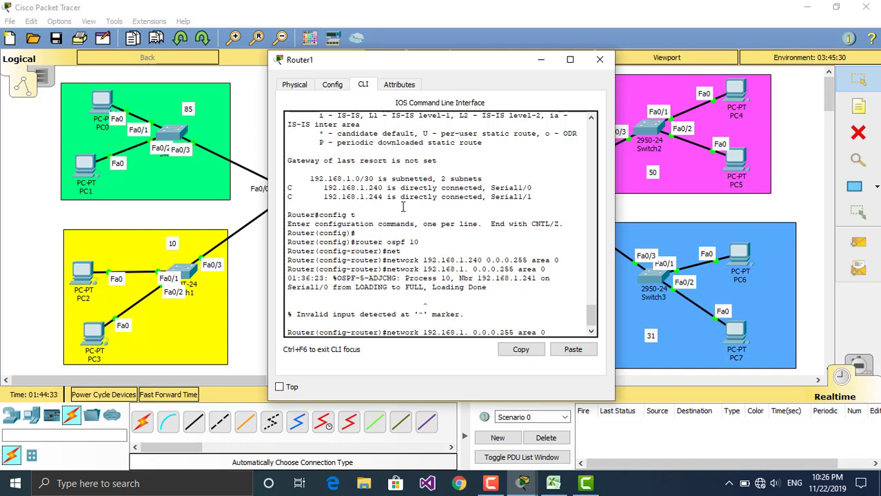
pyautogui.write('244')
pyautogui.press('Return')
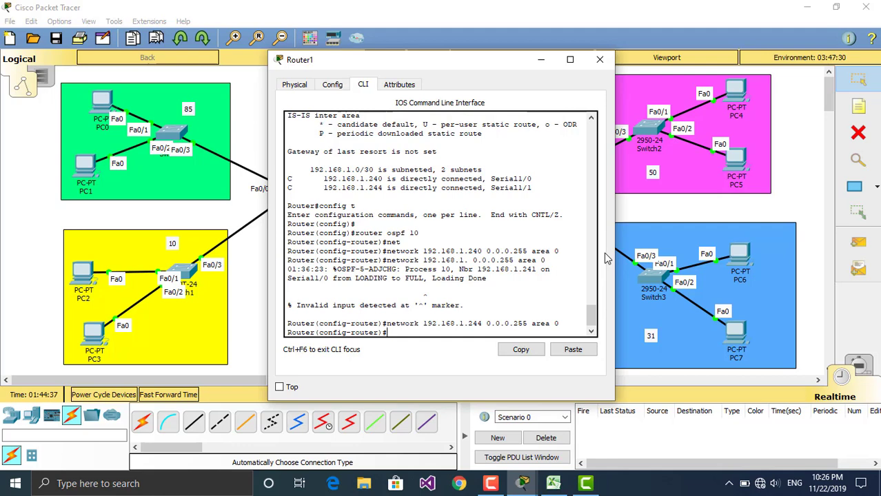
pyautogui.click(600, 59)
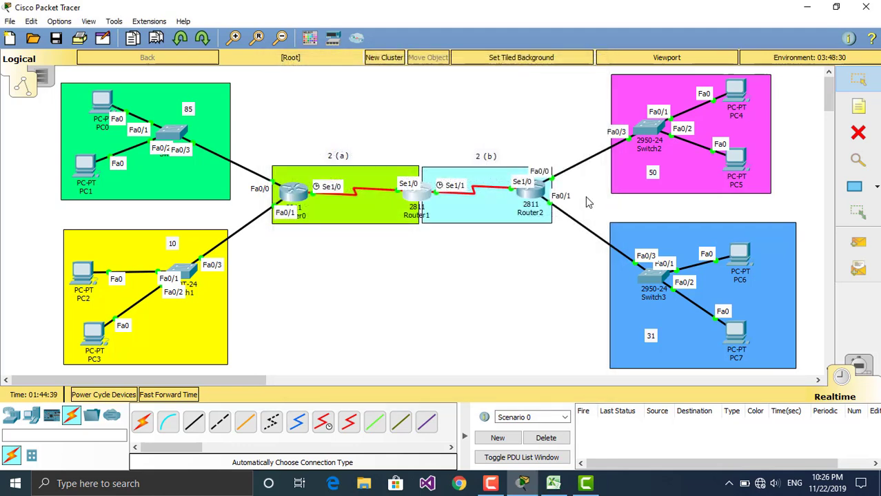
# Open Router2's command line, exit to the privileged prompt, and display the routing table with "show ip route".
pyautogui.click(530, 193)
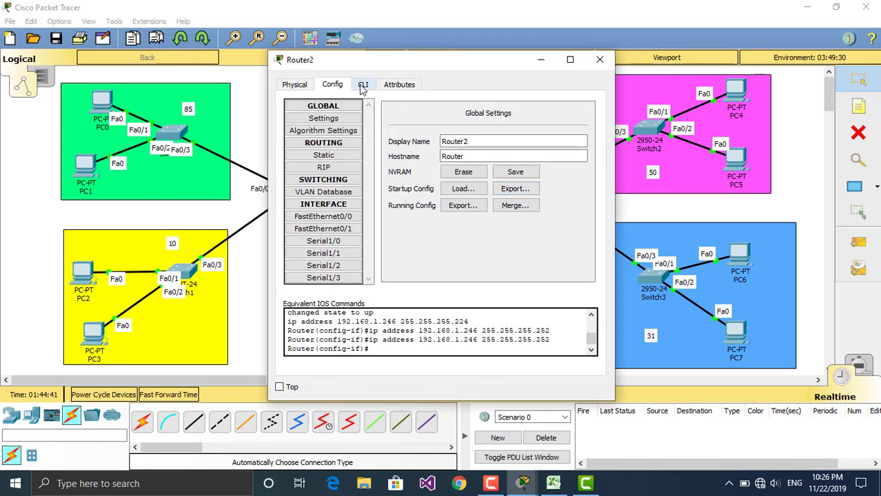
pyautogui.click(363, 84)
pyautogui.press('Return')
pyautogui.press('Return')
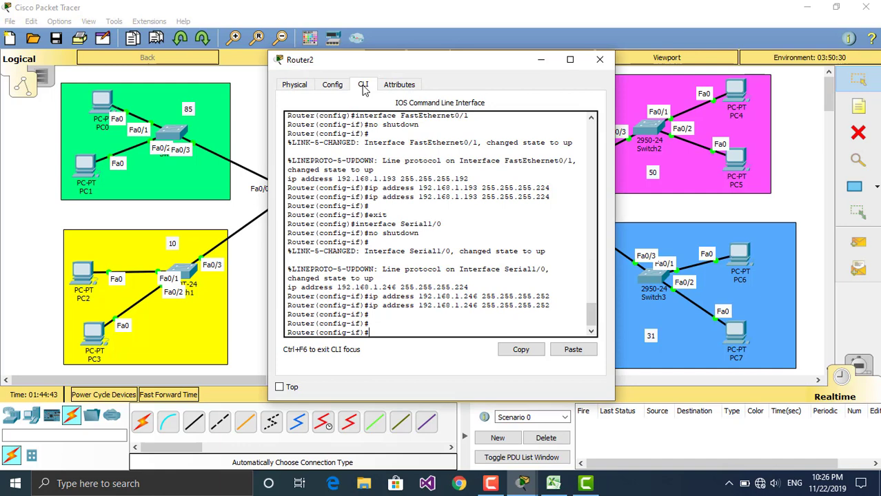
pyautogui.write('exit')
pyautogui.press('Return')
pyautogui.press('Return')
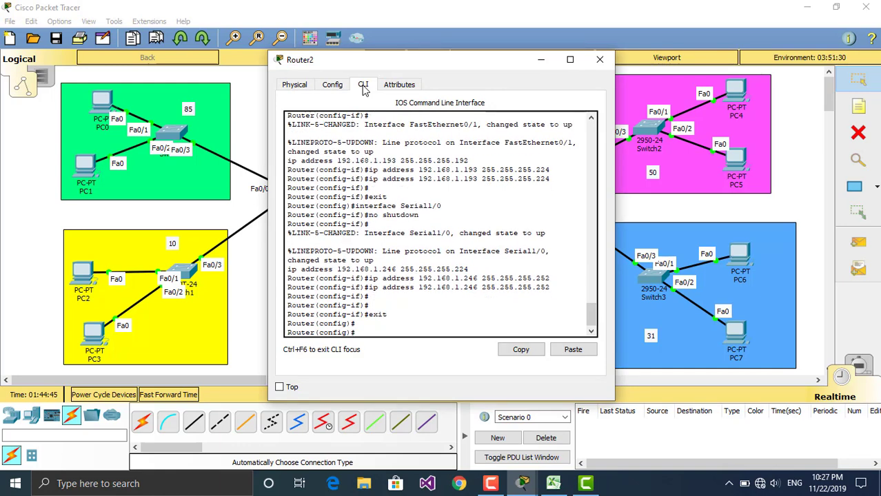
pyautogui.write('exit')
pyautogui.press('Return')
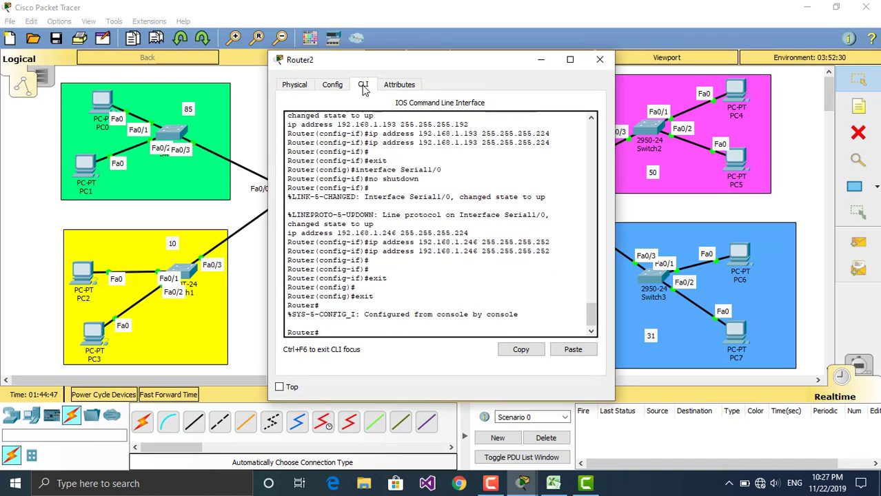
pyautogui.write('show ip route')
pyautogui.press('Return')
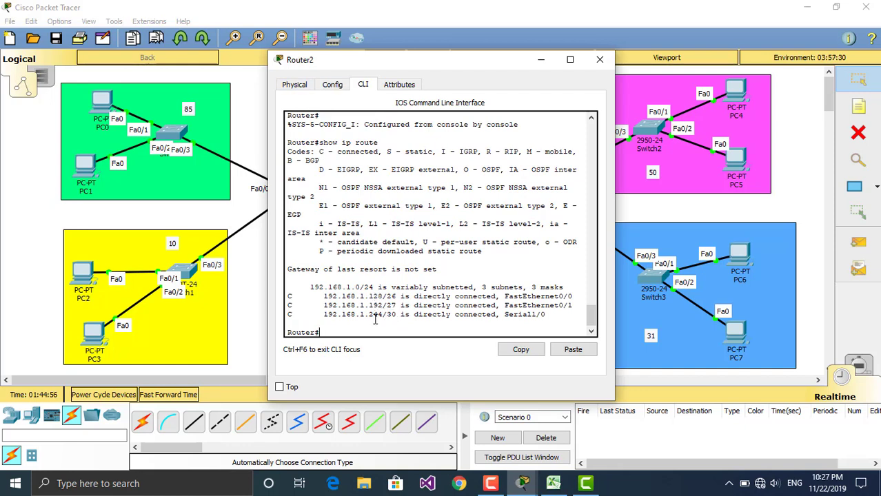
# Enter global configuration mode on Router2 and start OSPF routing with process ID 10.
pyautogui.write('config t')
pyautogui.press('Return')
pyautogui.press('Return')
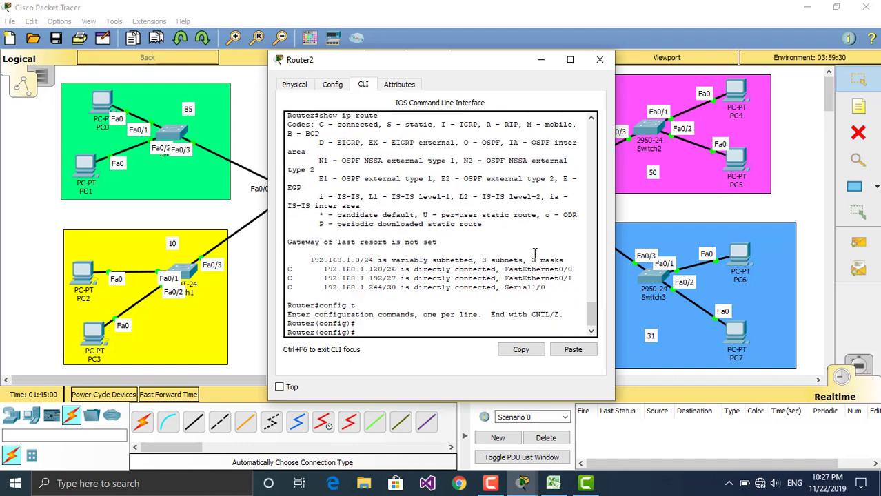
pyautogui.write('router ospf 10')
pyautogui.press('Return')
# Advertise network 192.168.1.128 with wildcard mask 0.0.0.255 in area 0 on Router2.
pyautogui.write('net')
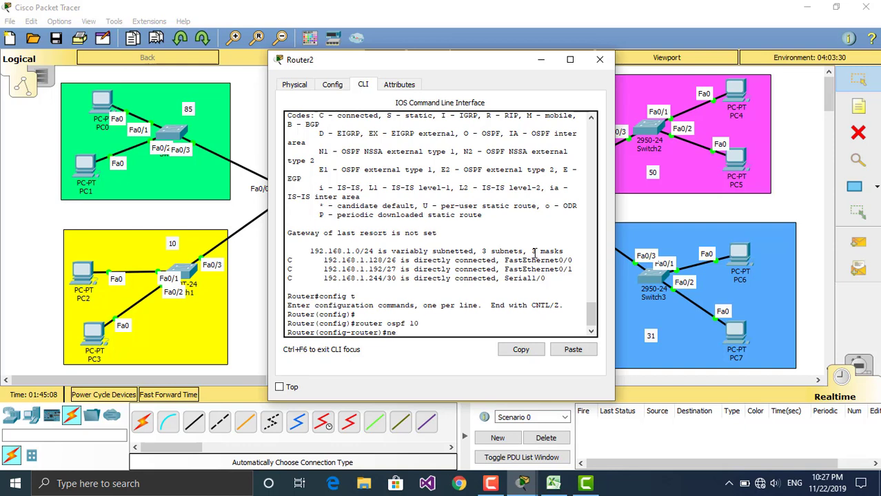
pyautogui.press('Tab')
pyautogui.write('192')
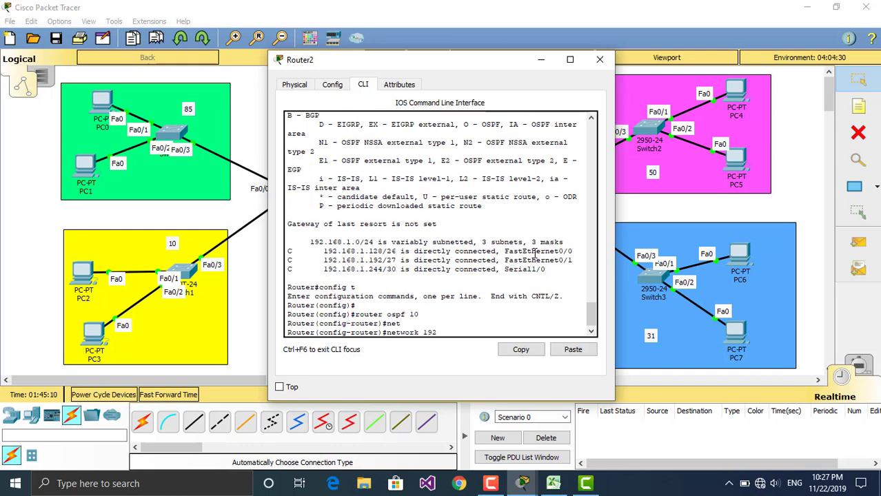
pyautogui.write('.168.1.12')
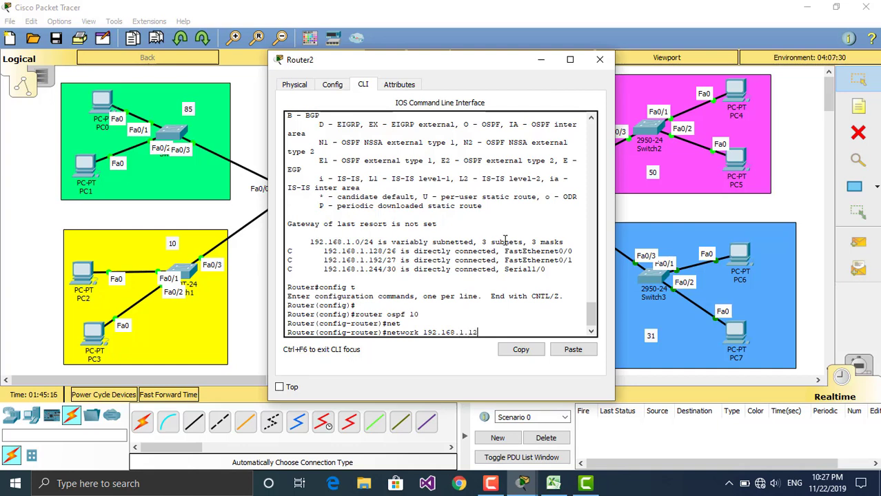
pyautogui.write('8 0.0.0.255 area')
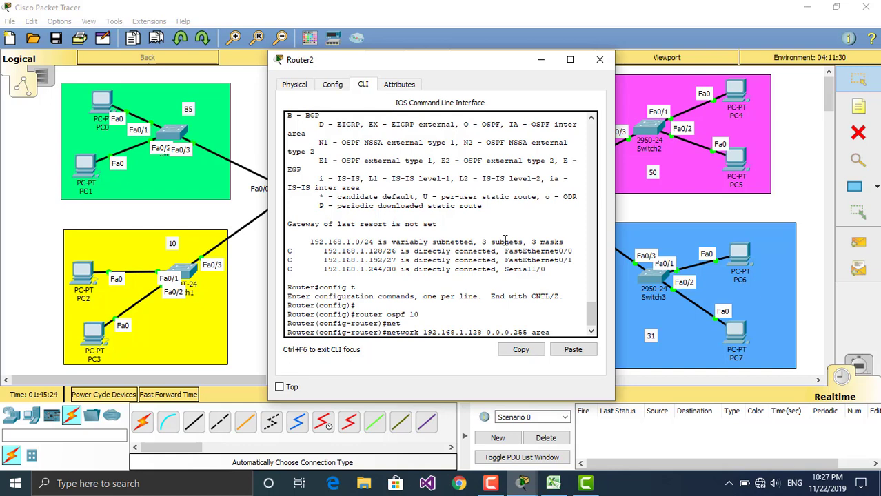
pyautogui.write('0')
pyautogui.press('Return')
# Reuse the previous network command on Router2 to advertise 192.168.1.192 with wildcard mask 0.0.0.255 in area 0.
pyautogui.press('Up')
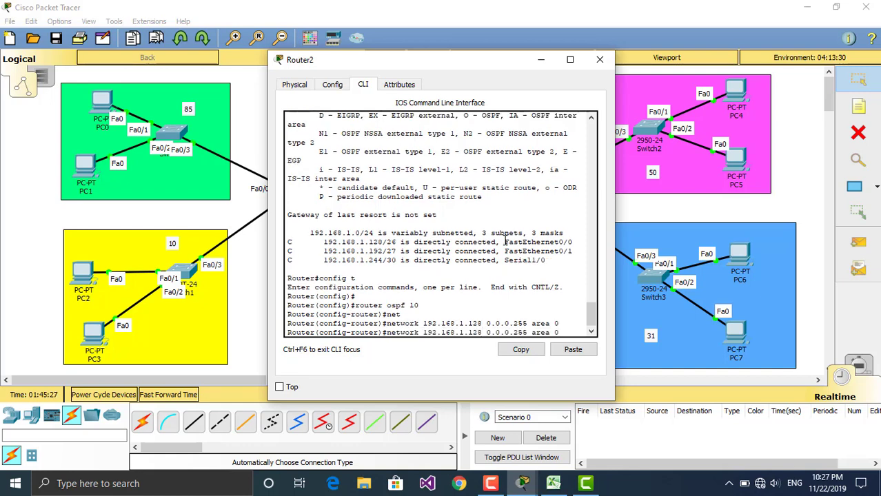
pyautogui.press('BackSpace')
pyautogui.press('BackSpace')
pyautogui.press('BackSpace')
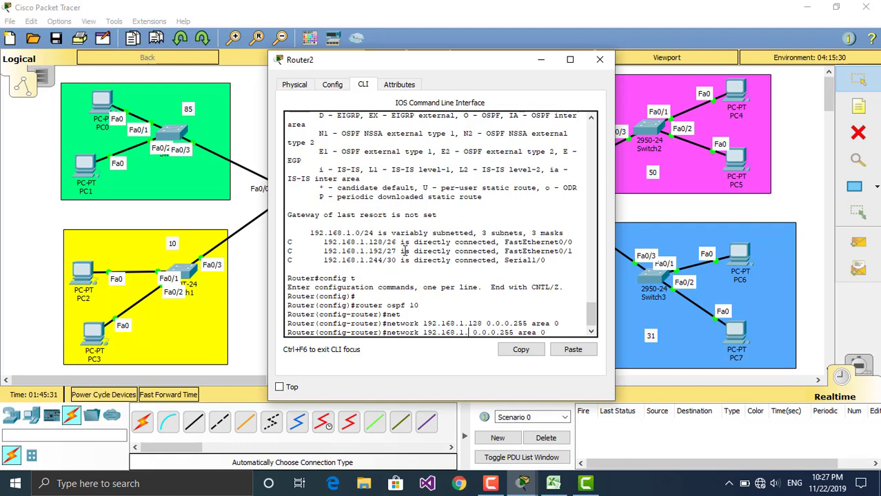
pyautogui.write('192')
pyautogui.press('Return')
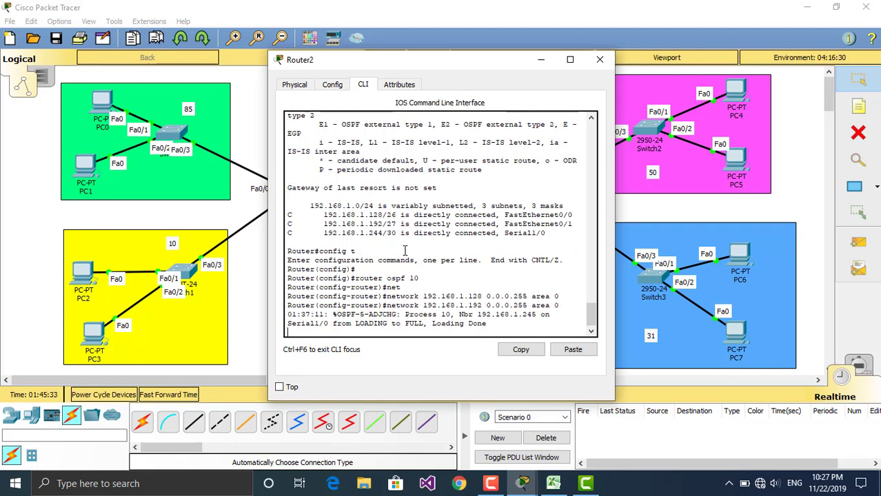
pyautogui.press('Return')
pyautogui.press('Up')
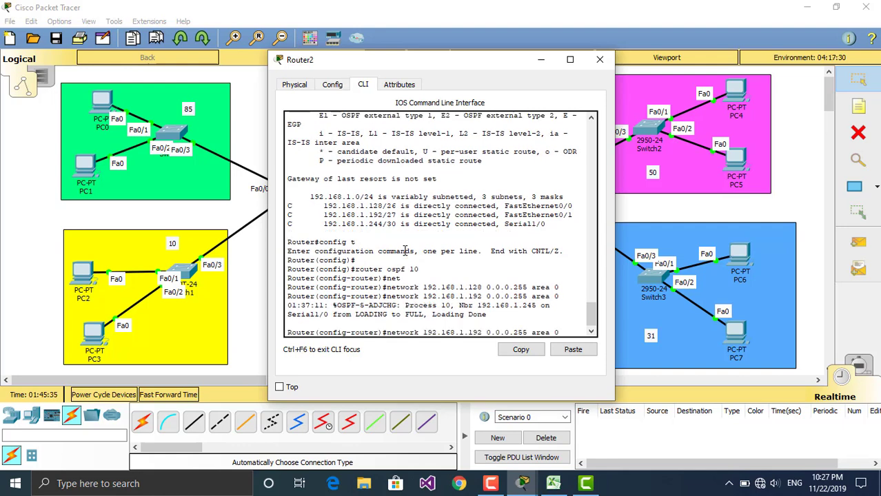
pyautogui.press('Return')
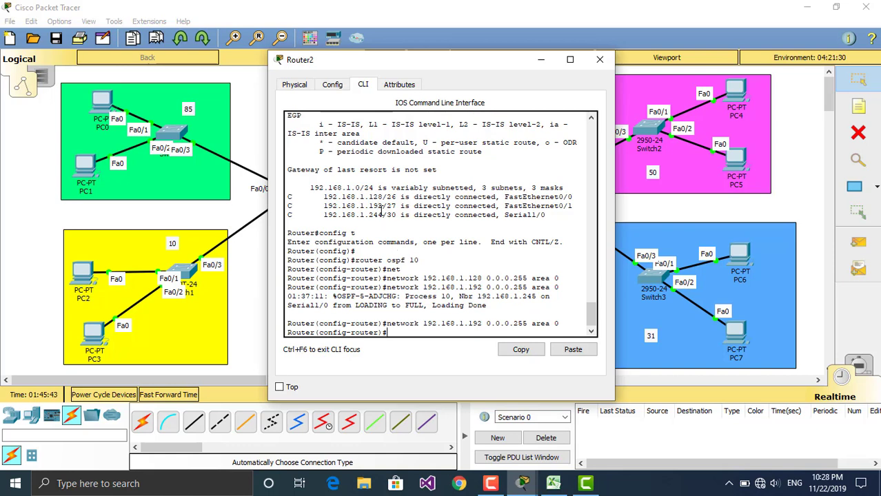
# Advertise network 192.168.1.244 with wildcard mask 0.0.0.255 in area 0 on Router2, and close its window.
pyautogui.press('Up')
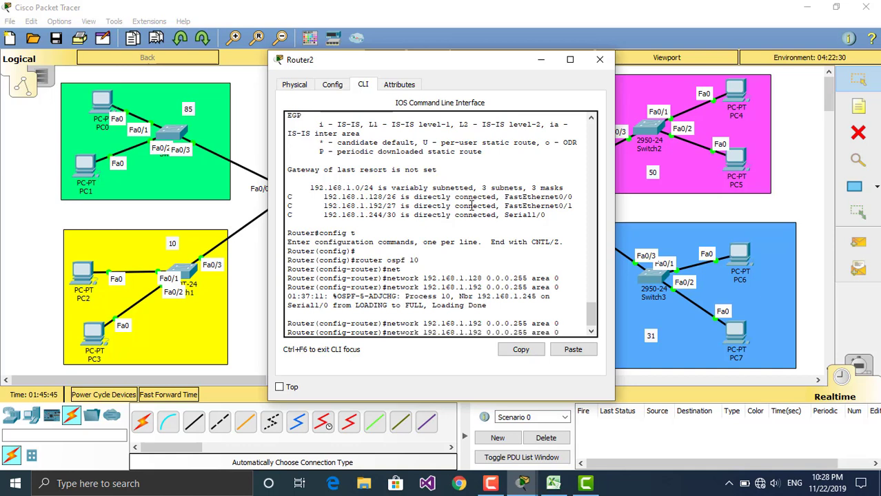
pyautogui.press('BackSpace')
pyautogui.press('BackSpace')
pyautogui.press('BackSpace')
pyautogui.write('22')
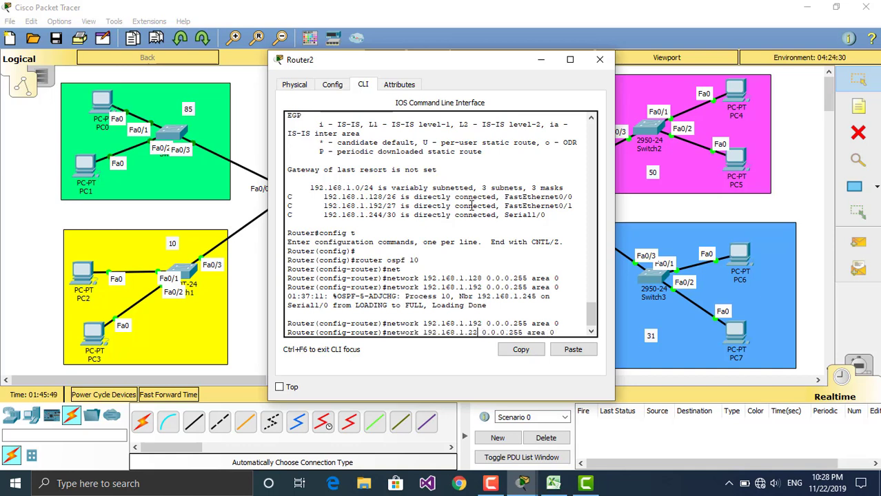
pyautogui.press('BackSpace')
pyautogui.write('44')
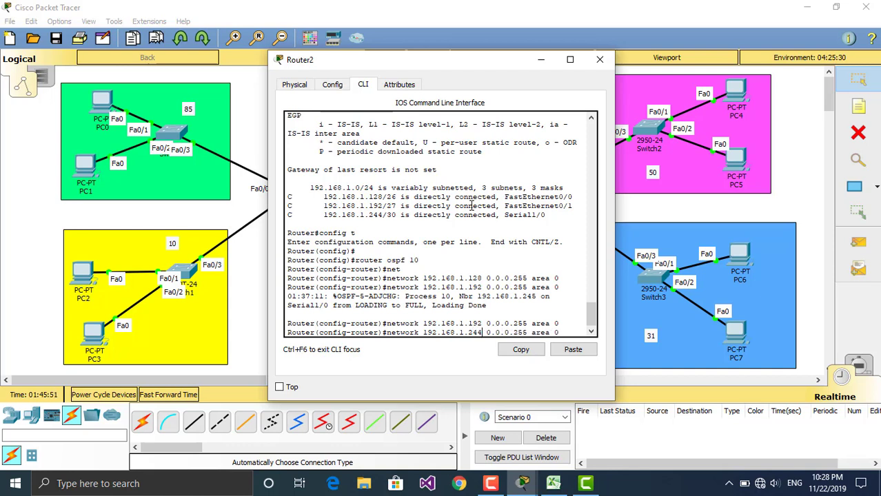
pyautogui.press('Return')
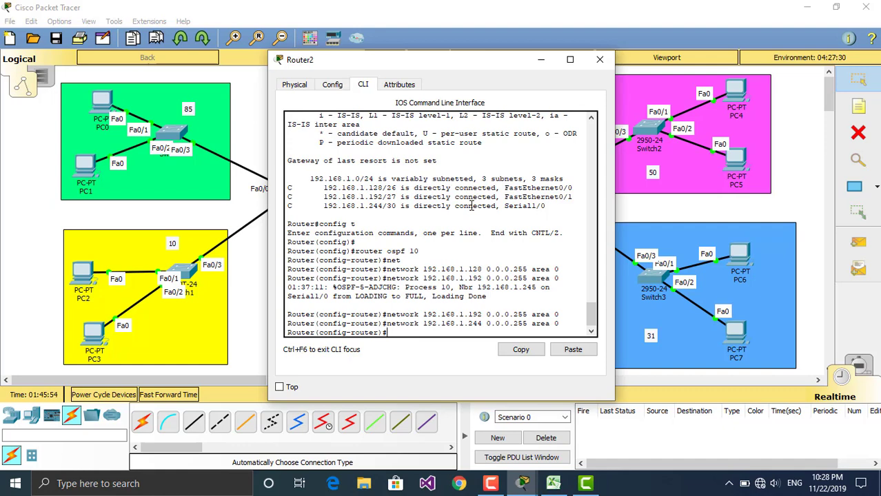
pyautogui.click(600, 59)
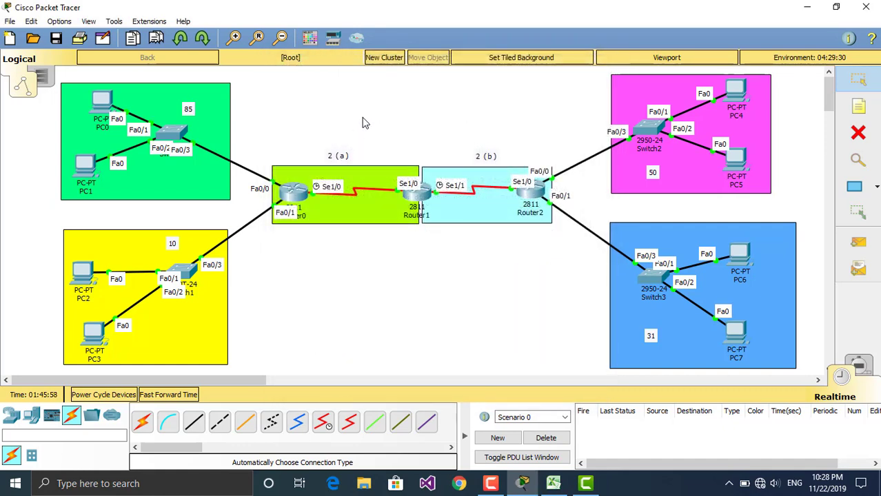
# Open PC0's IP configuration and arrange its window side by side with the VLSM table in Excel.
pyautogui.click(109, 105)
pyautogui.click(269, 85)
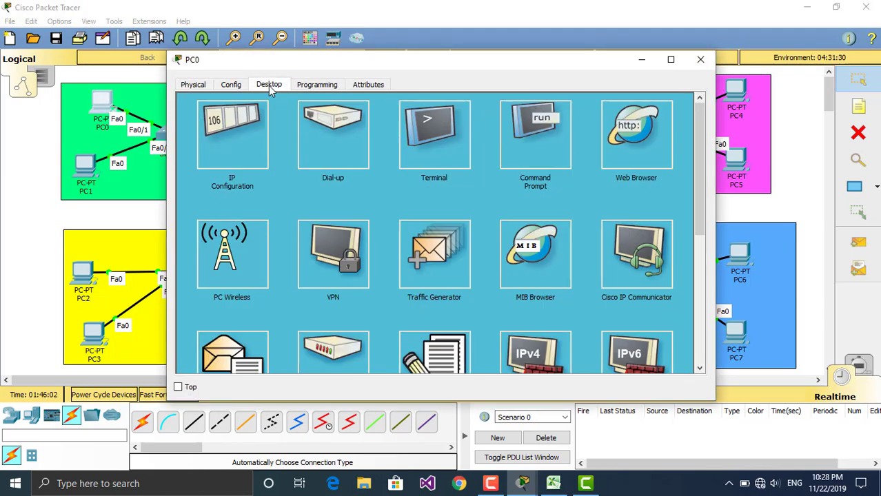
pyautogui.click(247, 134)
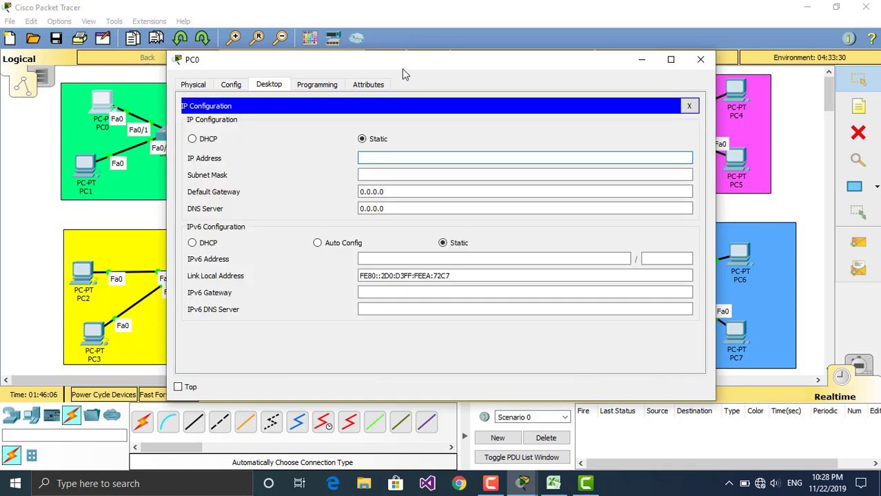
pyautogui.moveTo(404, 70); pyautogui.dragTo(590, 62)
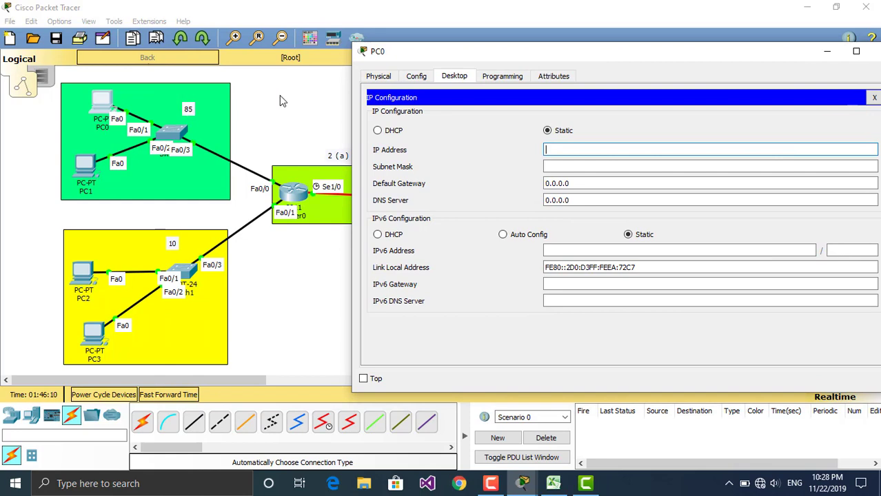
pyautogui.moveTo(493, 51); pyautogui.dragTo(2, 42)
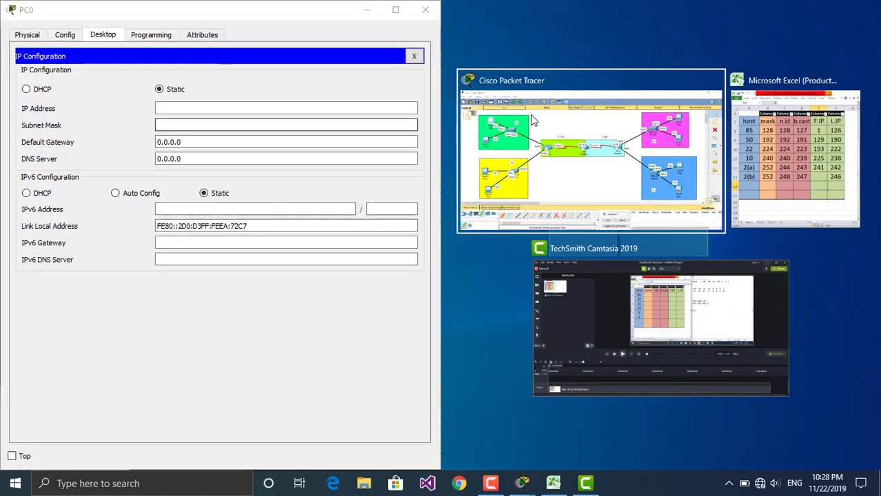
pyautogui.click(746, 161)
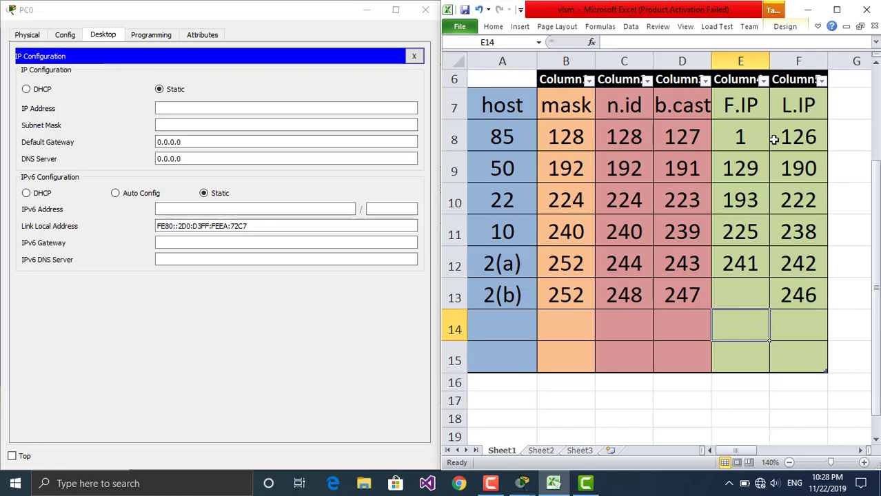
# Set PC0's IP address to 192.168.1.2 and its subnet mask to 255.255.255.128.
pyautogui.click(237, 108)
pyautogui.write('192.168.1.')
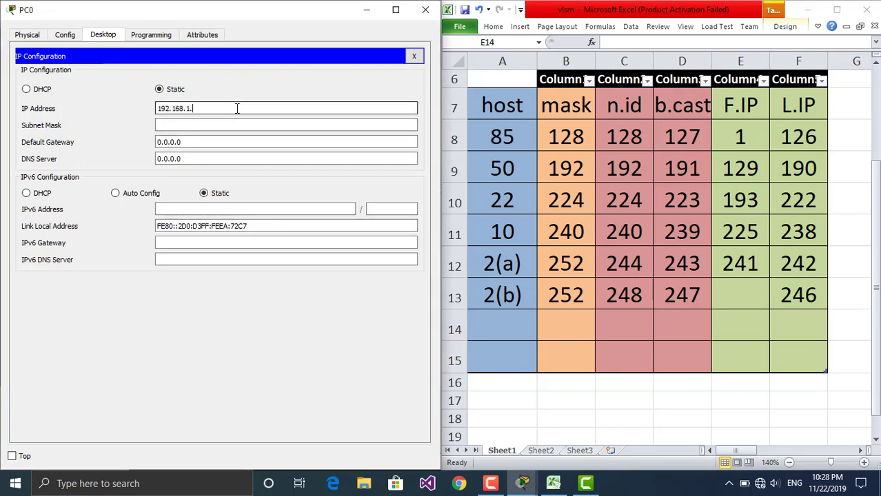
pyautogui.write('2')
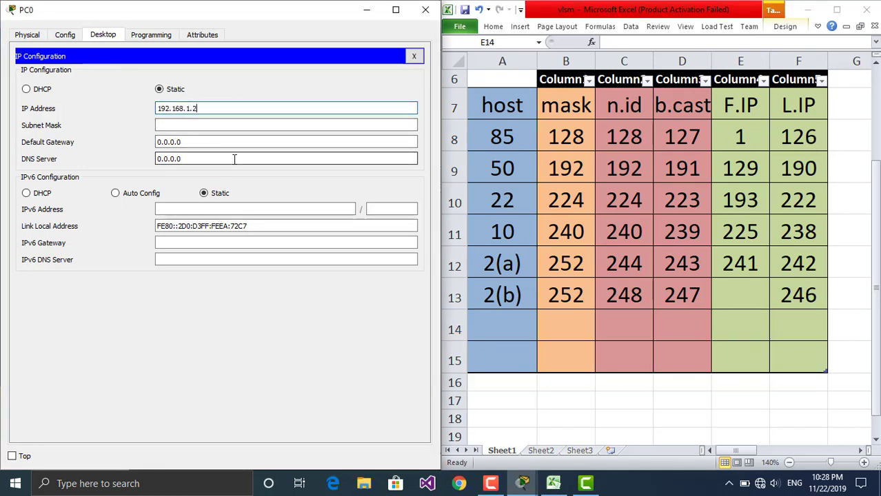
pyautogui.click(215, 125)
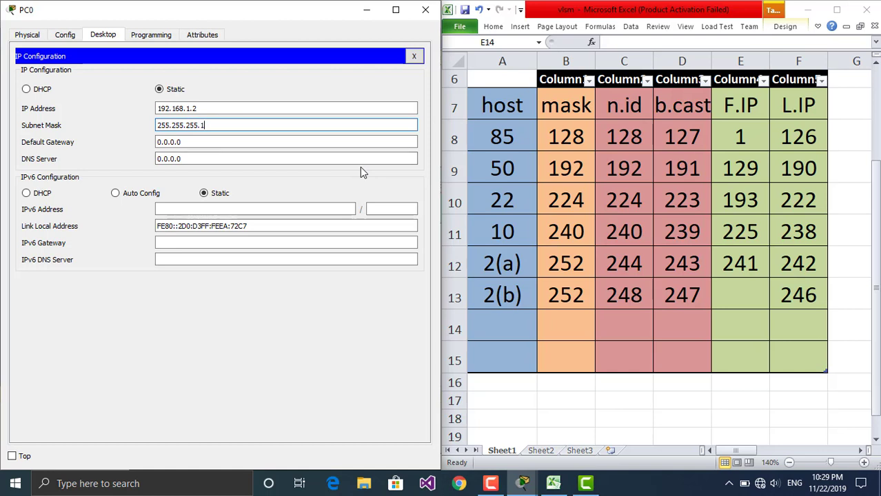
pyautogui.write('128')
# Set PC0's default gateway to 192.168.1.1 and close its window.
pyautogui.click(259, 139)
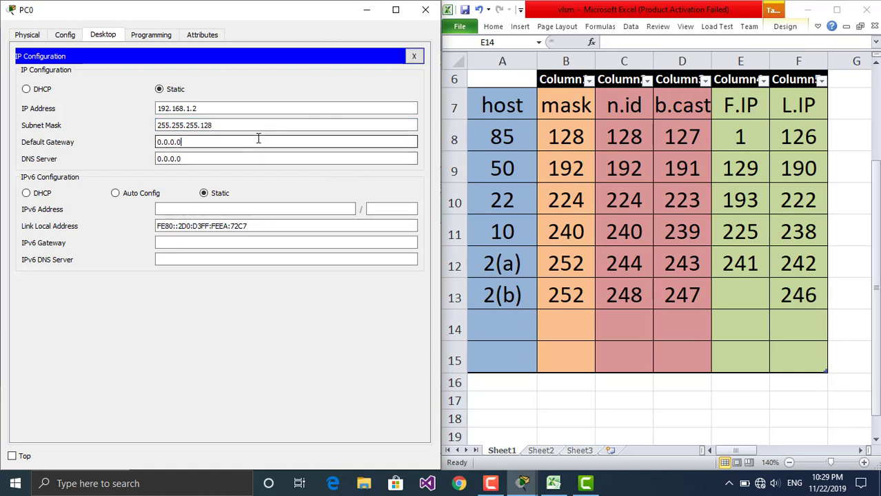
pyautogui.doubleClick(259, 138)
pyautogui.write('192.168.1.')
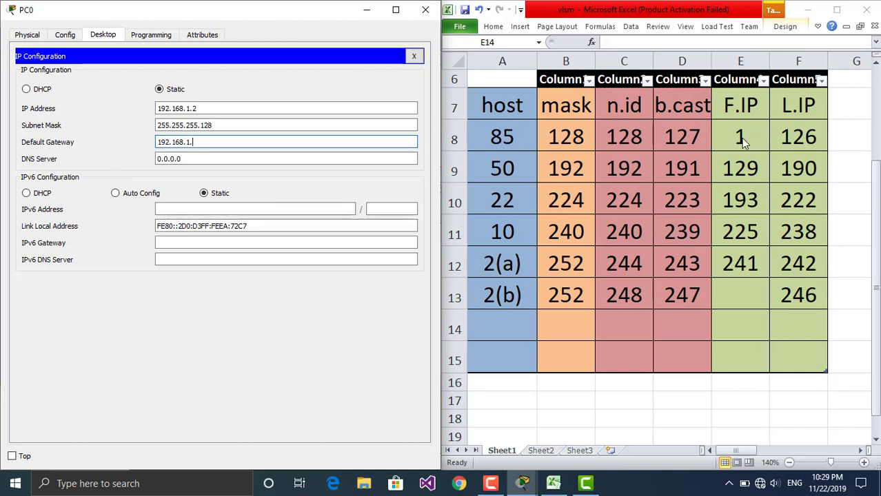
pyautogui.write('1')
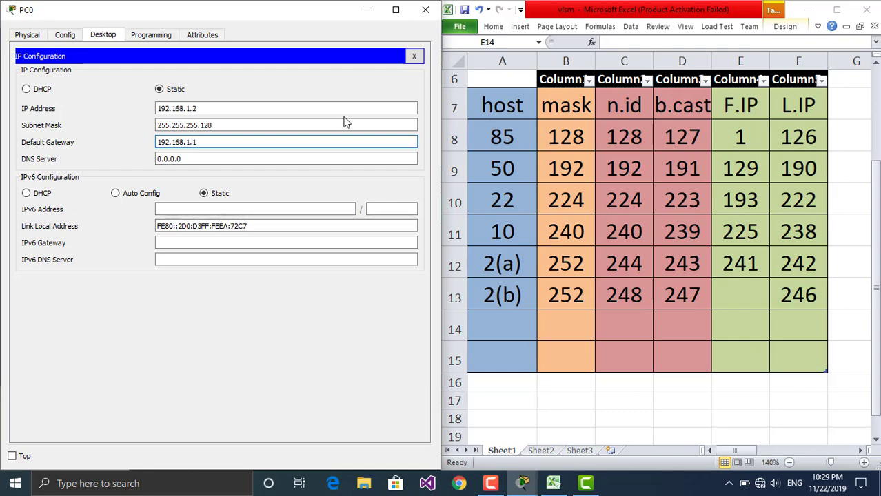
pyautogui.click(238, 124)
pyautogui.click(425, 9)
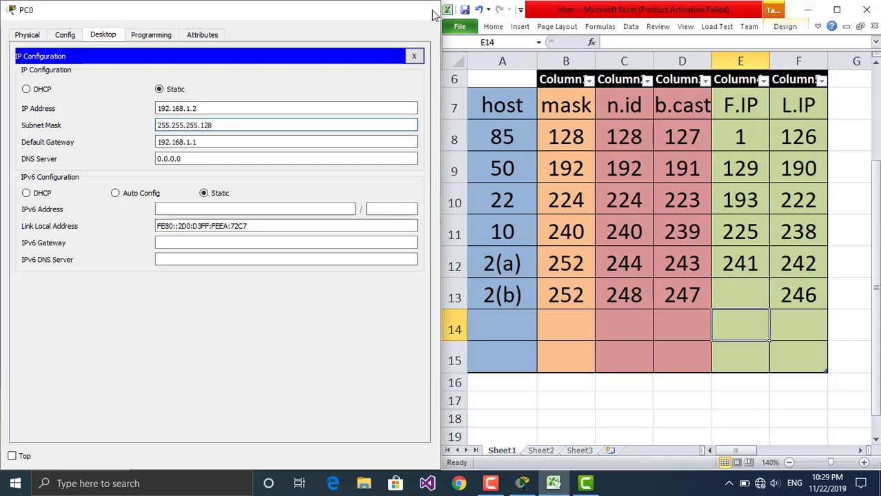
# Open the IP configuration of PC1 in the green 85-host network.
pyautogui.click(92, 164)
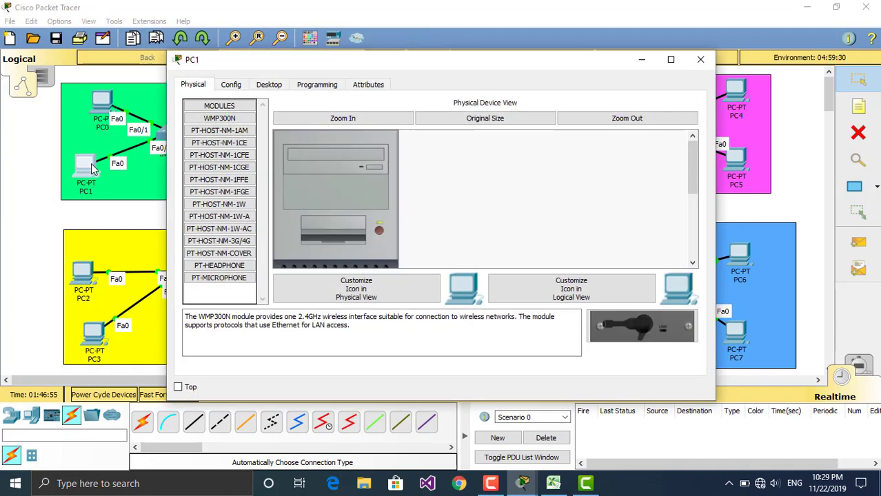
pyautogui.click(266, 85)
pyautogui.click(258, 133)
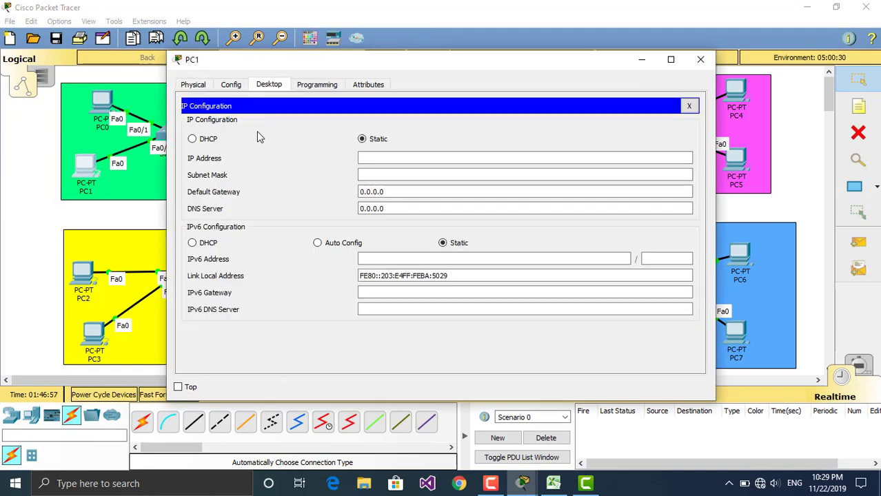
pyautogui.click(361, 158)
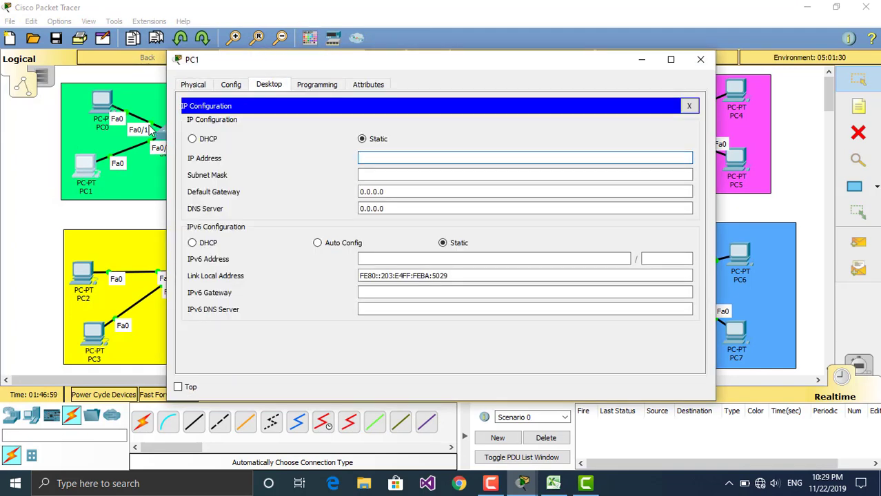
pyautogui.write('192.168.1.3')
pyautogui.click(368, 175)
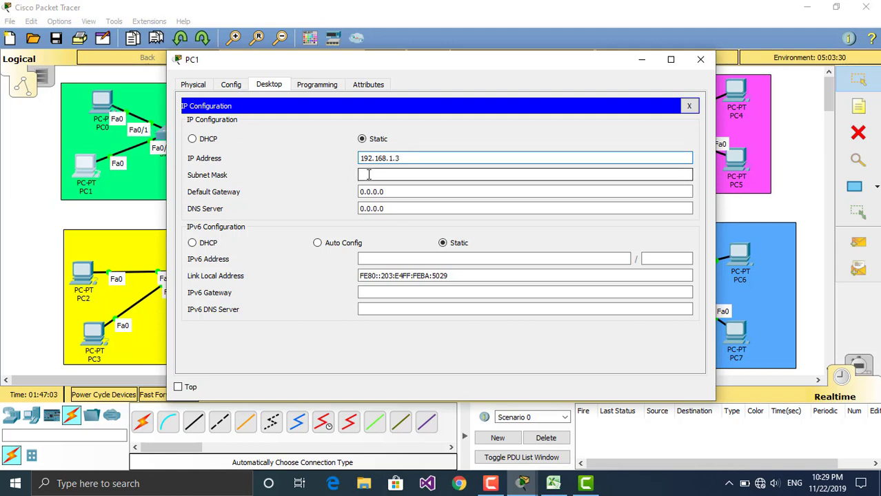
pyautogui.press('BackSpace')
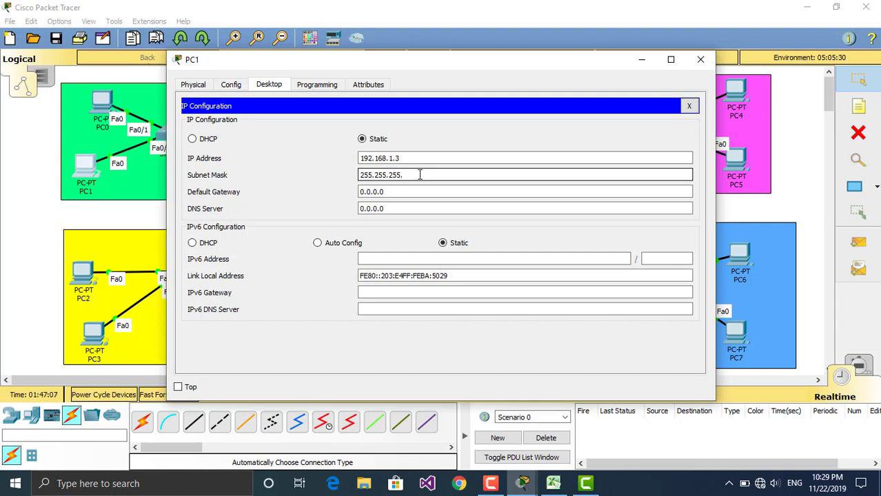
pyautogui.click(553, 483)
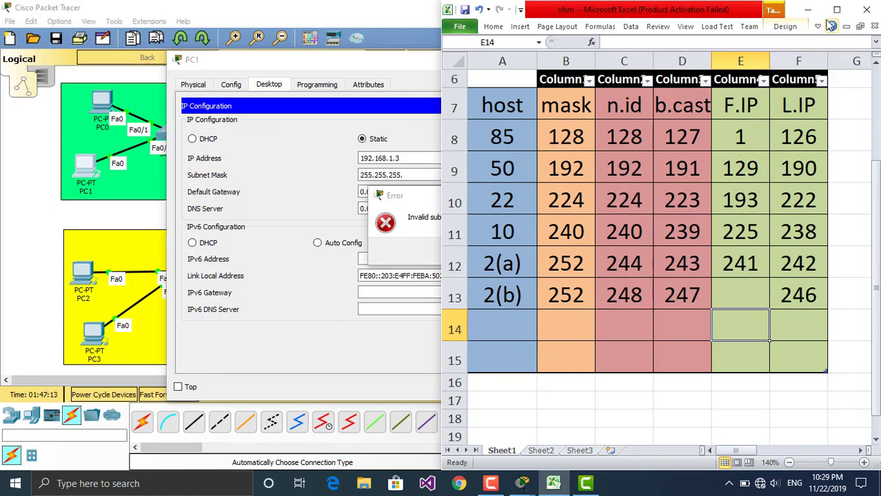
pyautogui.click(808, 9)
pyautogui.press('Return')
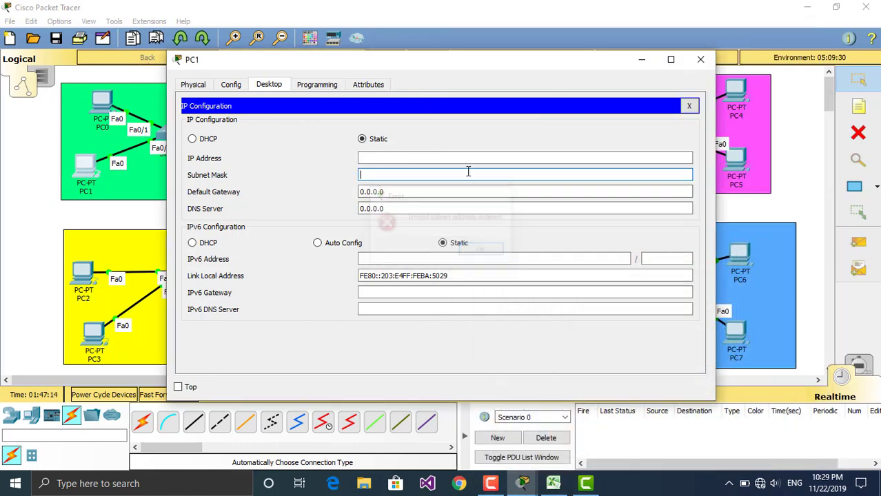
# Set PC1's IP address to 192.168.1.3 and its subnet mask to 255.255.255.128.
pyautogui.click(455, 158)
pyautogui.write('192.168.1.')
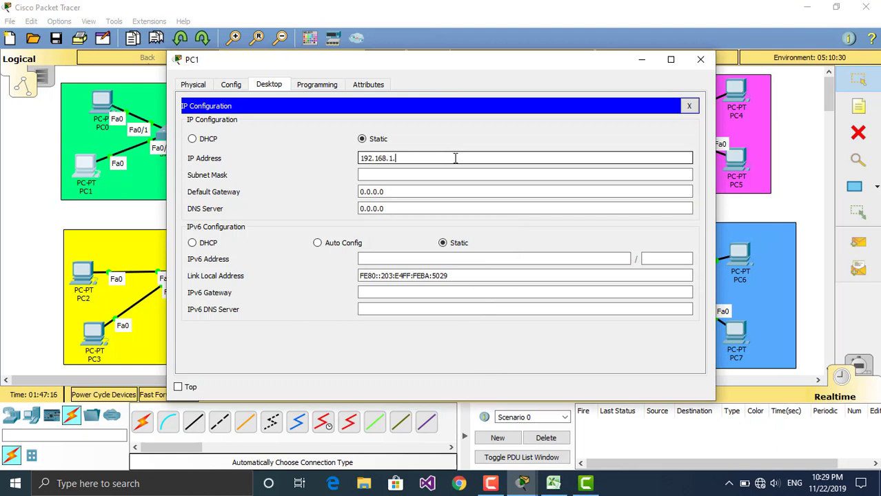
pyautogui.write('3')
pyautogui.click(414, 172)
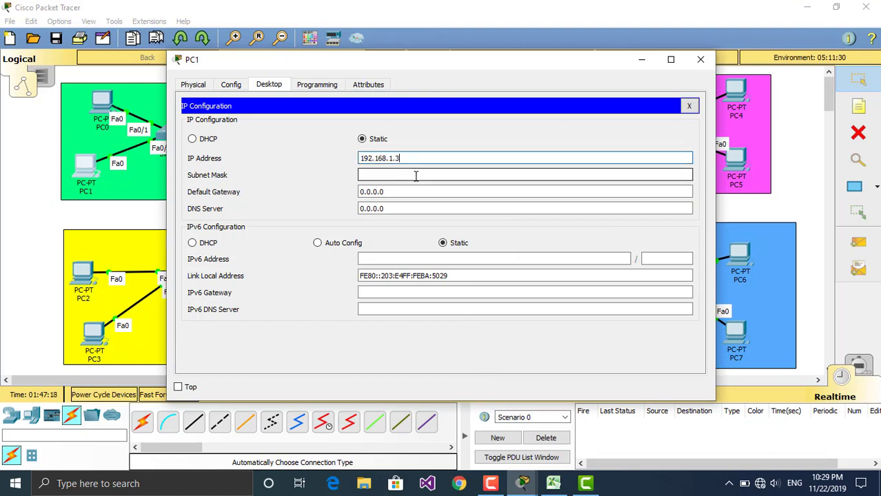
pyautogui.click(416, 176)
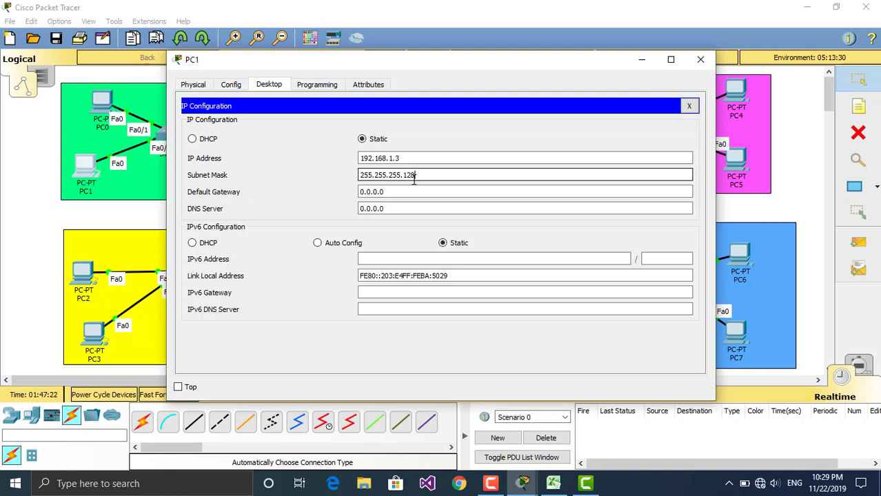
# Set PC1's default gateway to 192.168.1.1 and close its window.
pyautogui.click(403, 191)
pyautogui.tripleClick(402, 191)
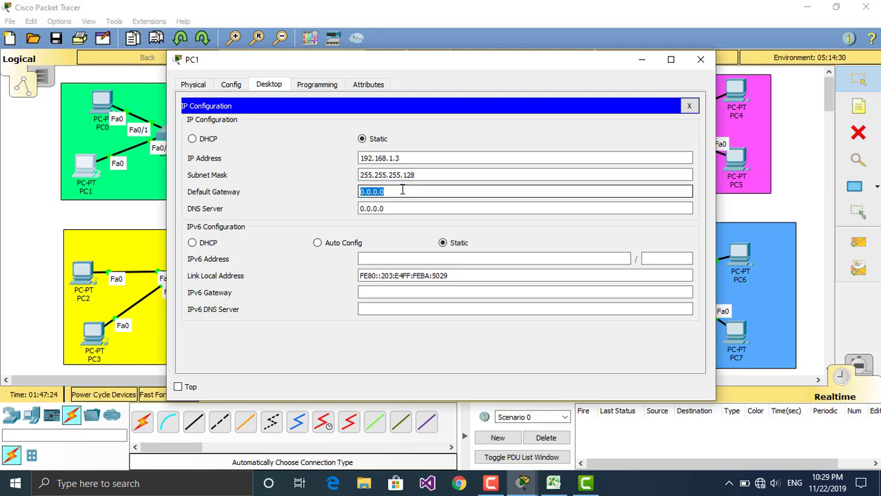
pyautogui.write('192.168.1.1')
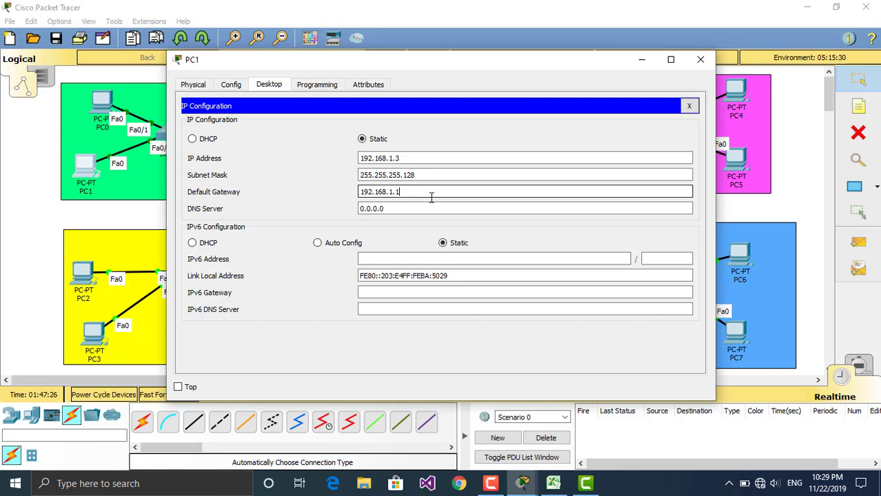
pyautogui.click(699, 62)
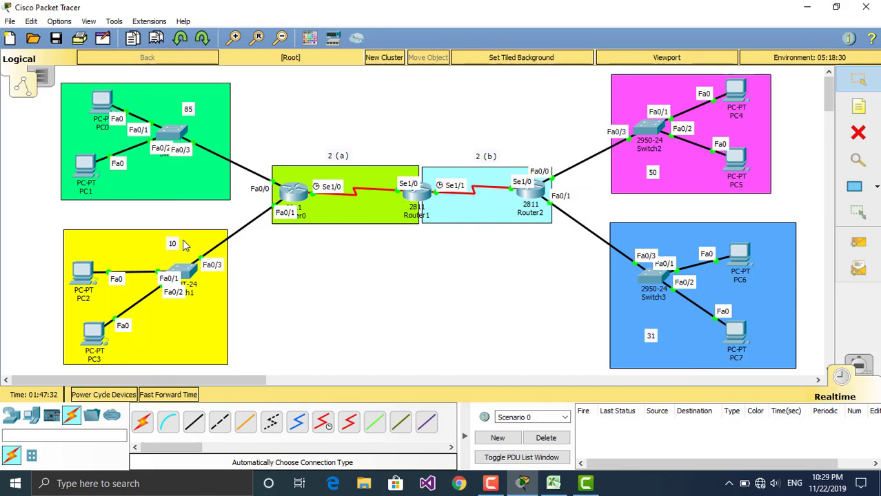
# Place PC2's window side by side with the VLSM table in Excel and open its IP configuration.
pyautogui.click(84, 273)
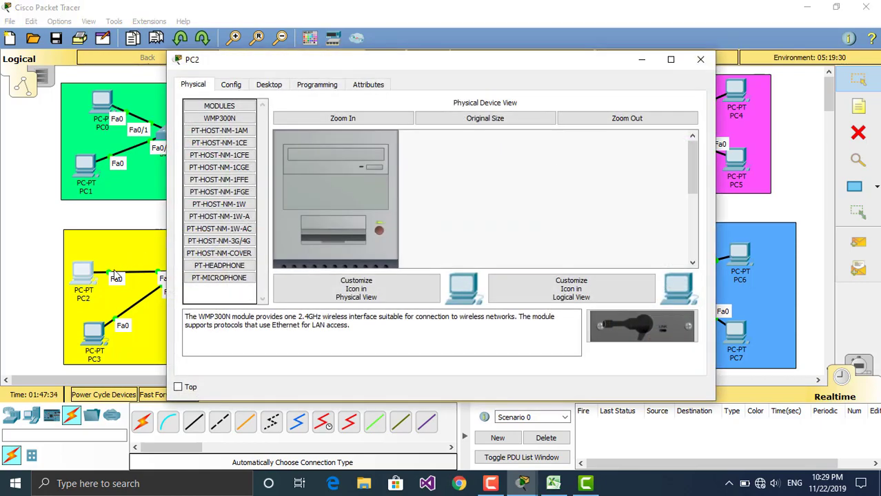
pyautogui.press('super+Left')
pyautogui.click(819, 208)
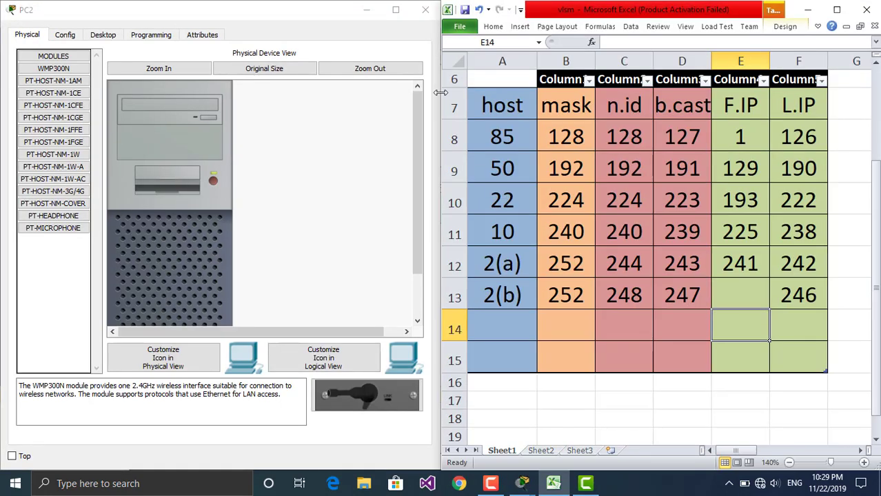
pyautogui.click(119, 36)
pyautogui.click(80, 77)
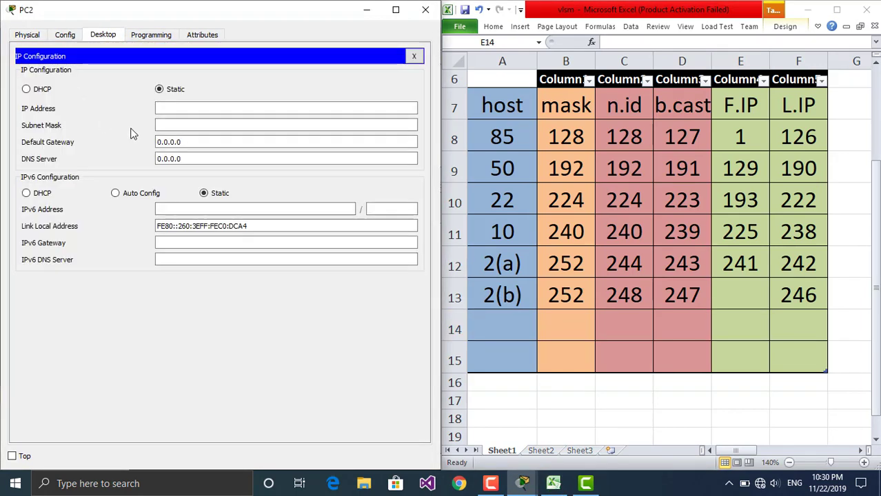
# Set PC2's IP address to 192.168.1.226 and its subnet mask to 255.255.255.240.
pyautogui.click(193, 108)
pyautogui.write('192.168.1.226')
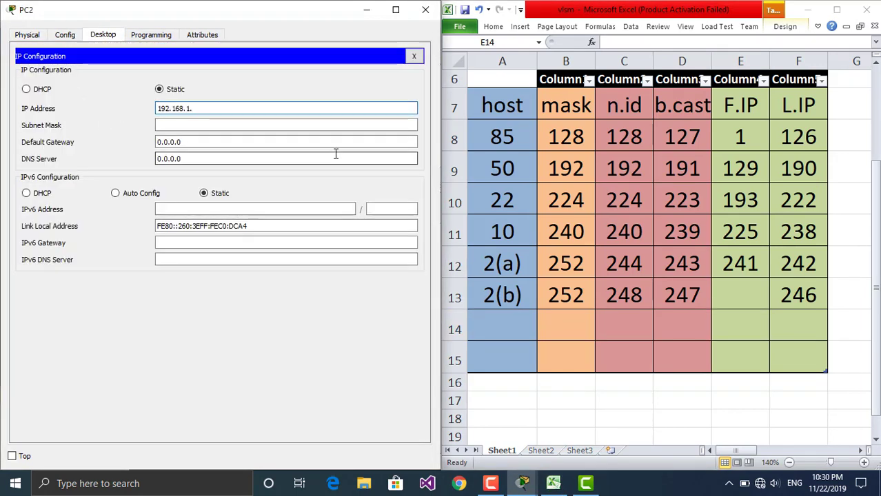
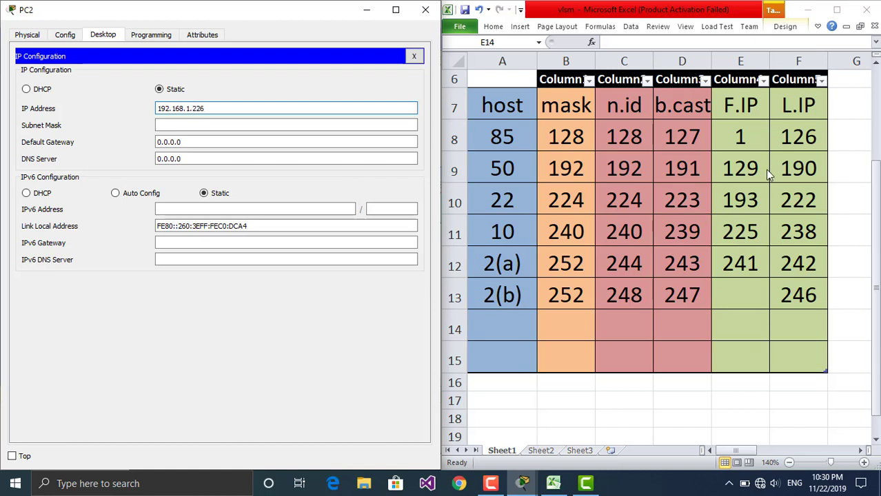
pyautogui.click(304, 125)
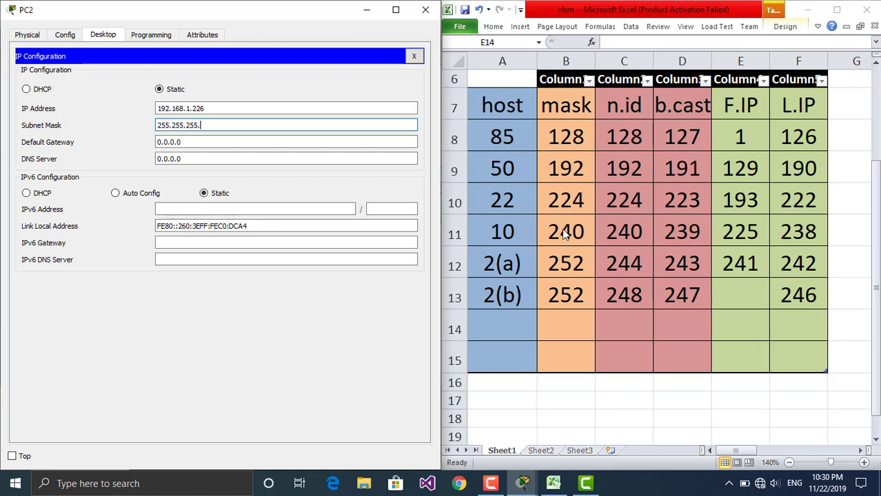
pyautogui.write('240')
# Set PC2's default gateway to 192.168.1.225 and close its window.
pyautogui.click(235, 142)
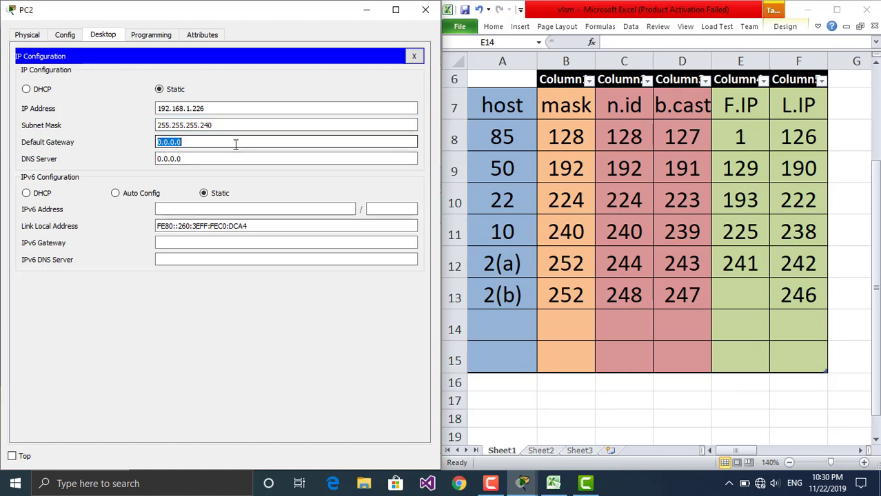
pyautogui.press('BackSpace')
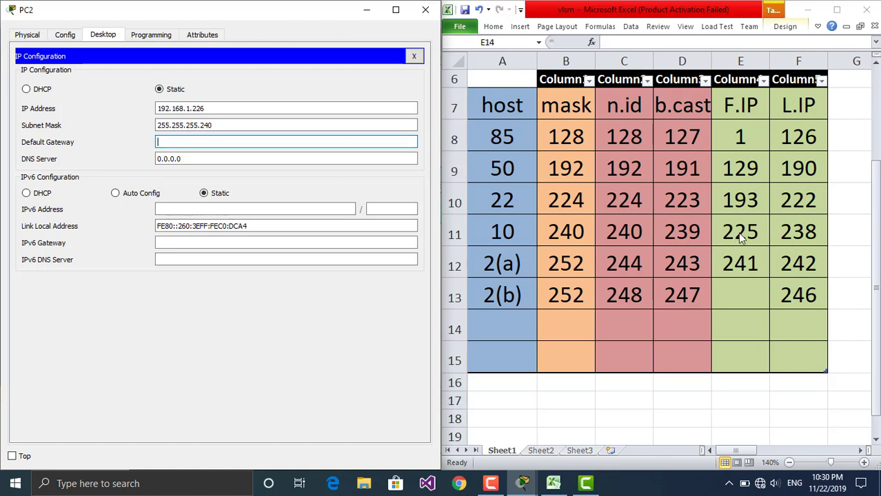
pyautogui.write('192.168.1.225')
pyautogui.click(425, 11)
# Open PC3's IP configuration and arrange its window side by side with the VLSM table in Excel.
pyautogui.click(96, 336)
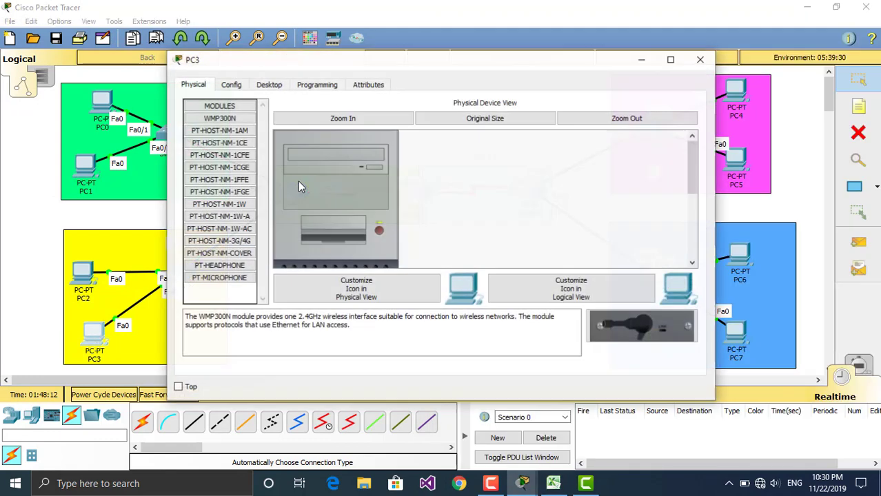
pyautogui.click(275, 85)
pyautogui.click(229, 141)
pyautogui.click(391, 159)
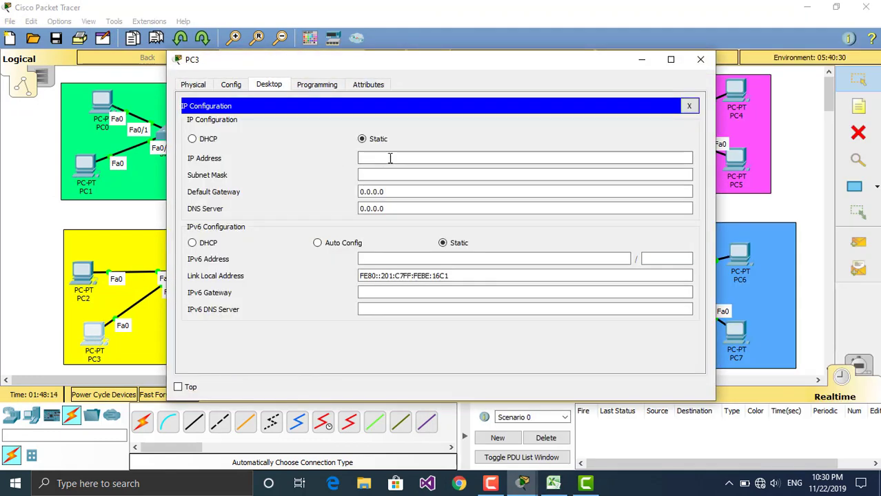
pyautogui.write('192.168.1.')
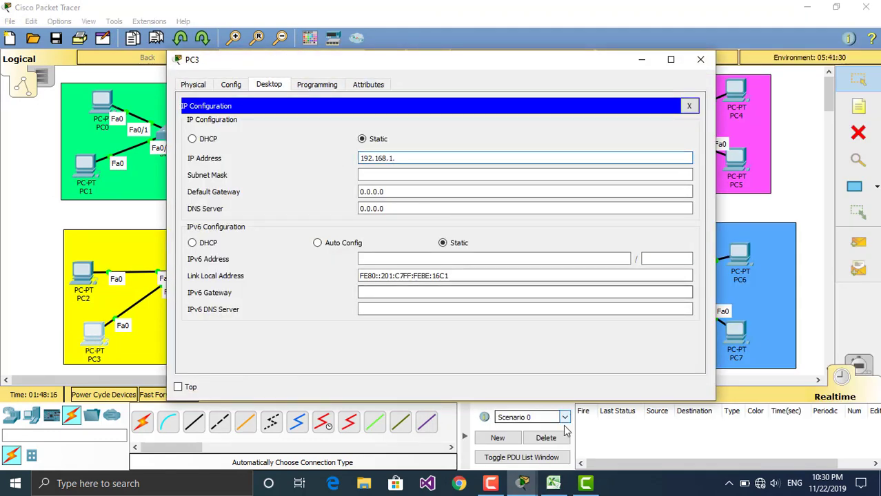
pyautogui.moveTo(525, 480)
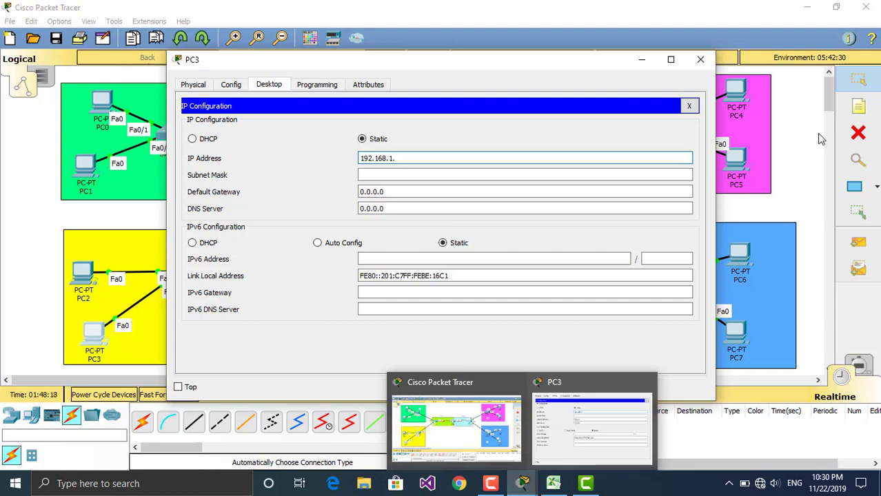
pyautogui.press('super+Left')
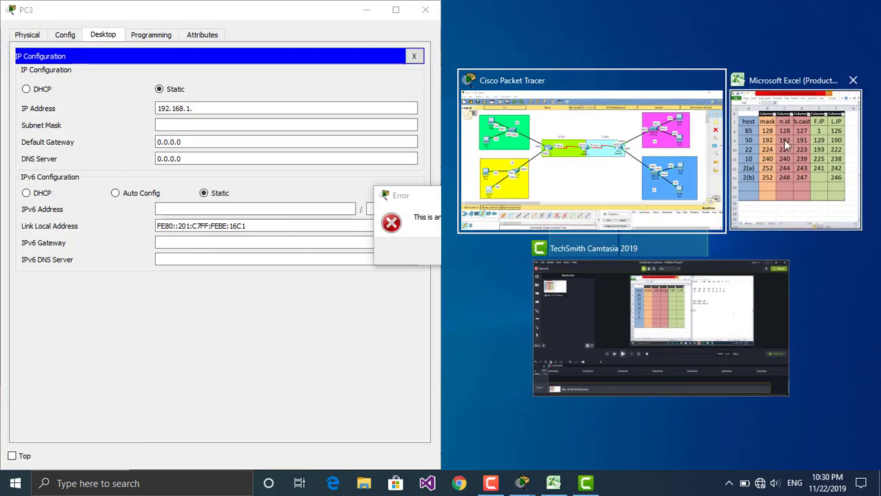
pyautogui.click(783, 140)
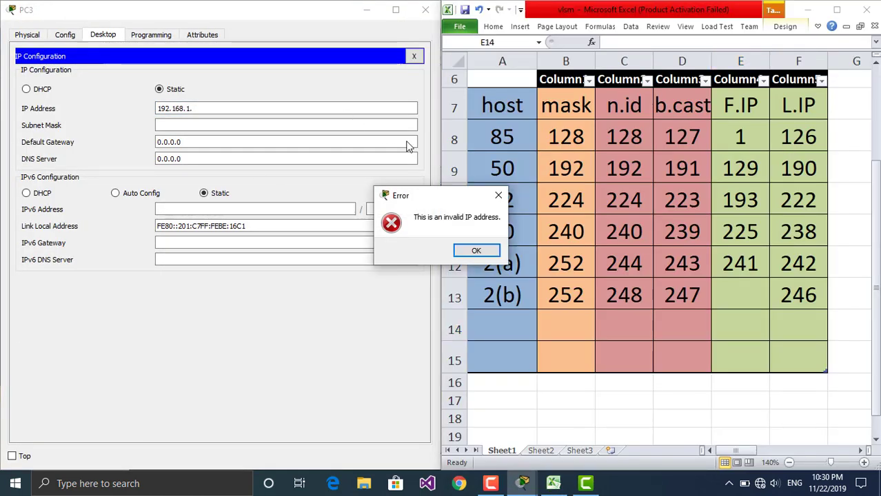
pyautogui.click(475, 250)
# Set PC3's IP address to 192.168.1.227 and its subnet mask to 255.255.255.240.
pyautogui.click(244, 111)
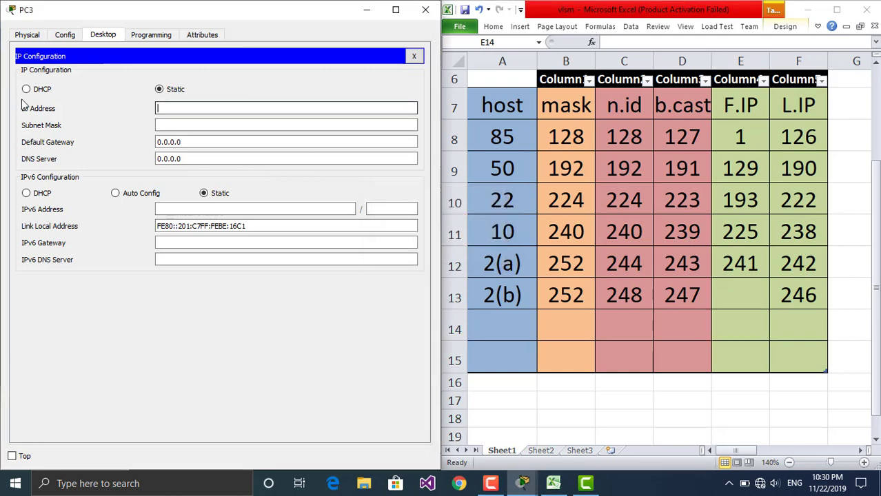
pyautogui.write('v')
pyautogui.write('192.168.1.')
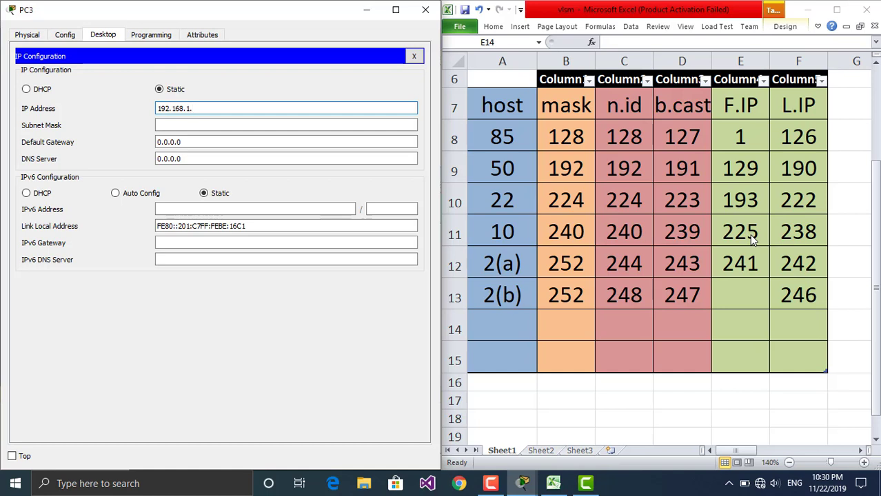
pyautogui.write('227')
pyautogui.click(255, 125)
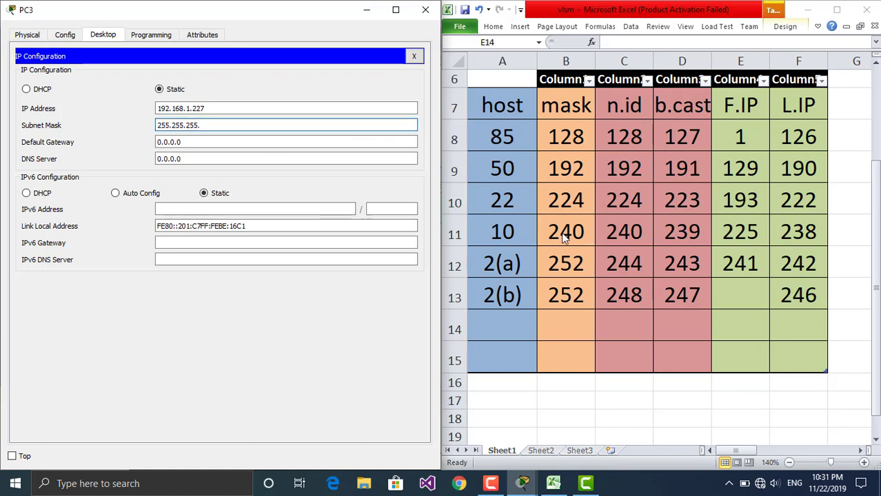
pyautogui.write('240')
# Set PC3's default gateway to 192.168.1.225 and close its window.
pyautogui.press('Tab')
pyautogui.press('BackSpace')
pyautogui.write('192.168.1.')
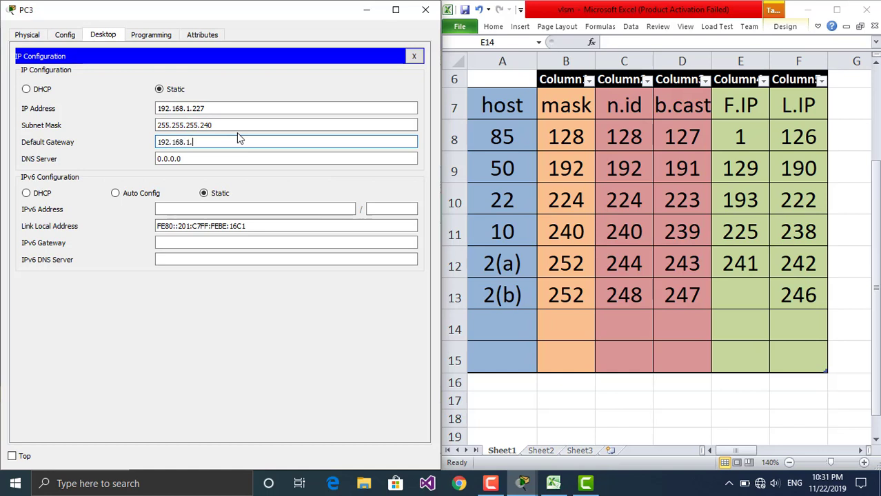
pyautogui.write('225')
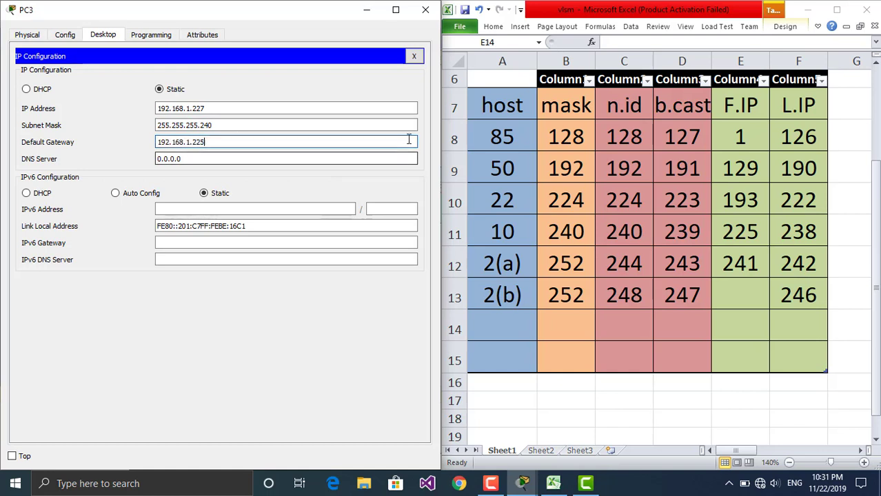
pyautogui.click(427, 9)
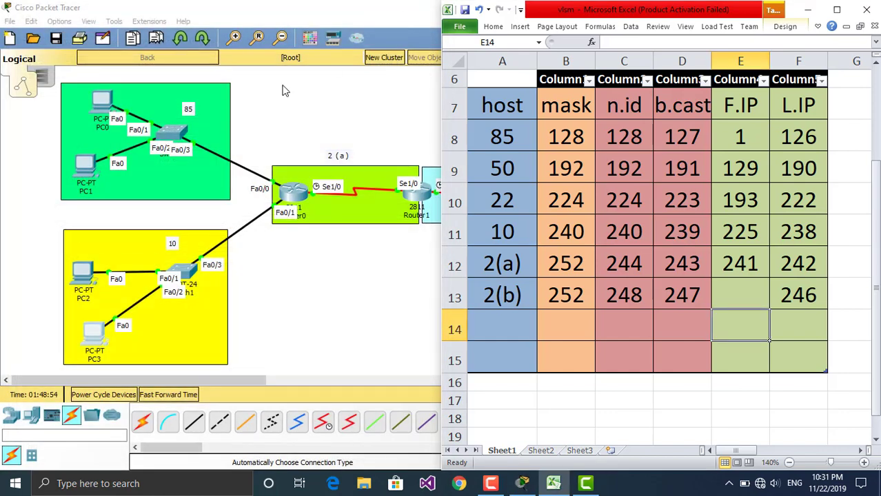
# Place PC4's window side by side with the VLSM table in Excel and open its IP configuration.
pyautogui.click(298, 266)
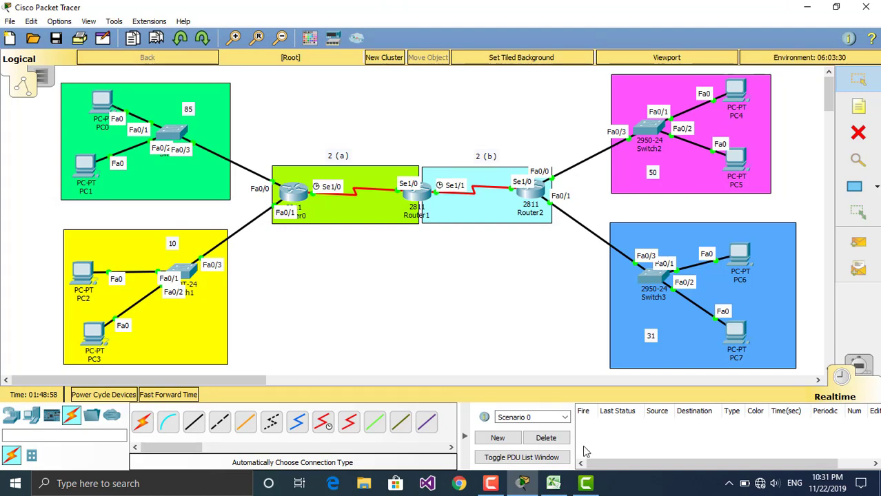
pyautogui.moveTo(528, 488)
pyautogui.click(736, 91)
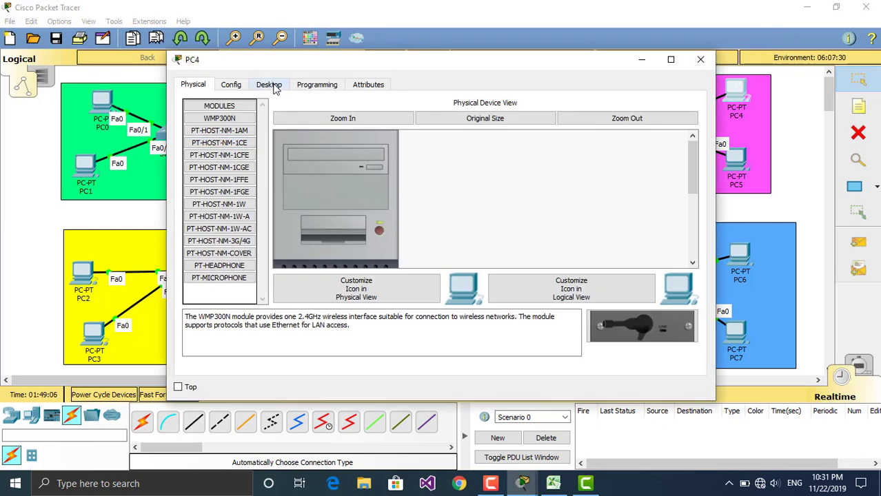
pyautogui.press('super+Left')
pyautogui.press('Right')
pyautogui.press('Return')
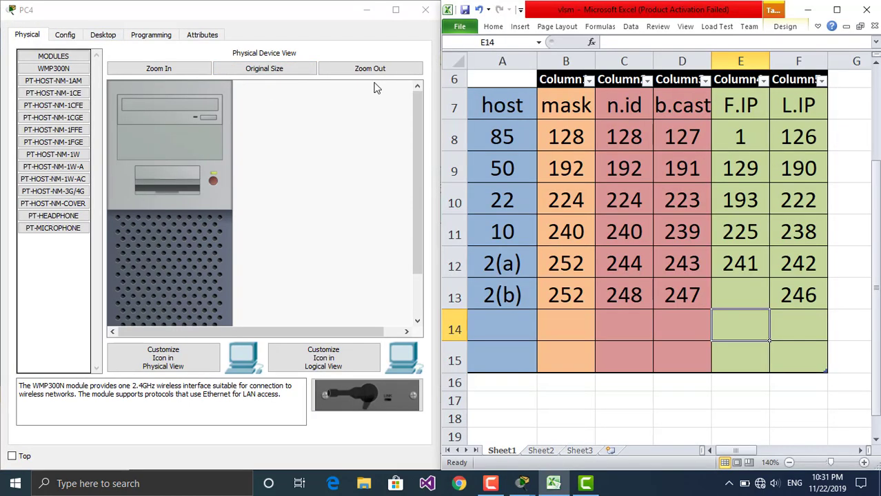
pyautogui.click(103, 35)
pyautogui.click(87, 82)
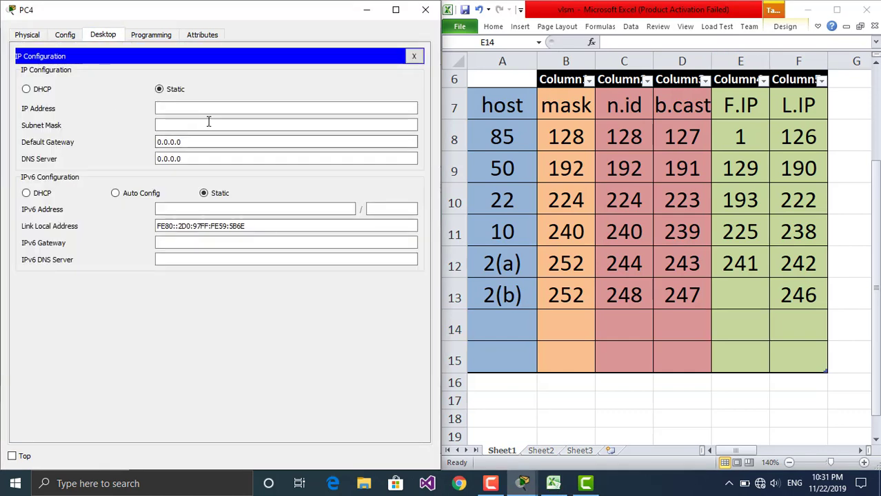
# Set PC4's IP address to 192.168.1.130 and its subnet mask to 255.255.255.192.
pyautogui.click(211, 108)
pyautogui.write('192.168.1.130')
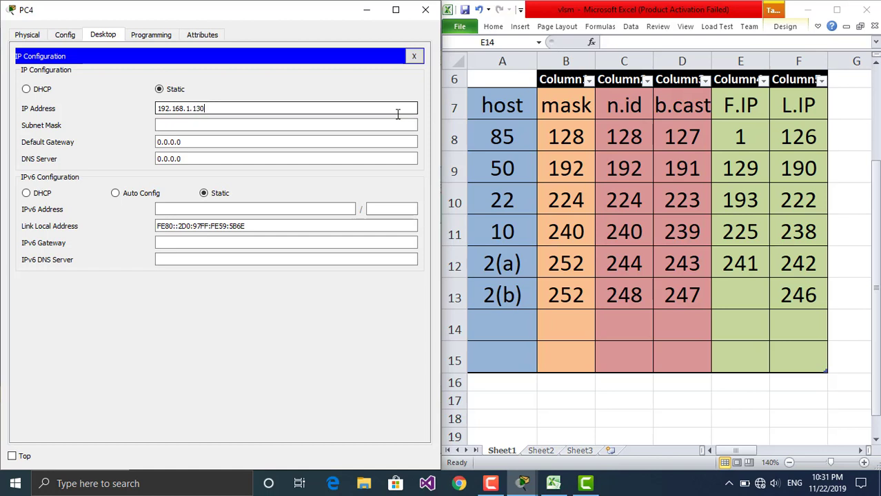
pyautogui.click(353, 128)
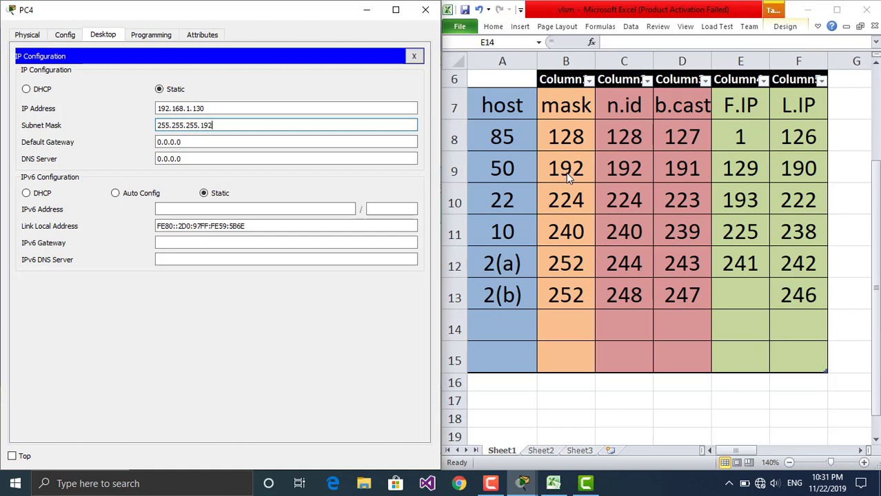
# Set PC4's default gateway to 192.168.1.129 and close its window.
pyautogui.click(357, 142)
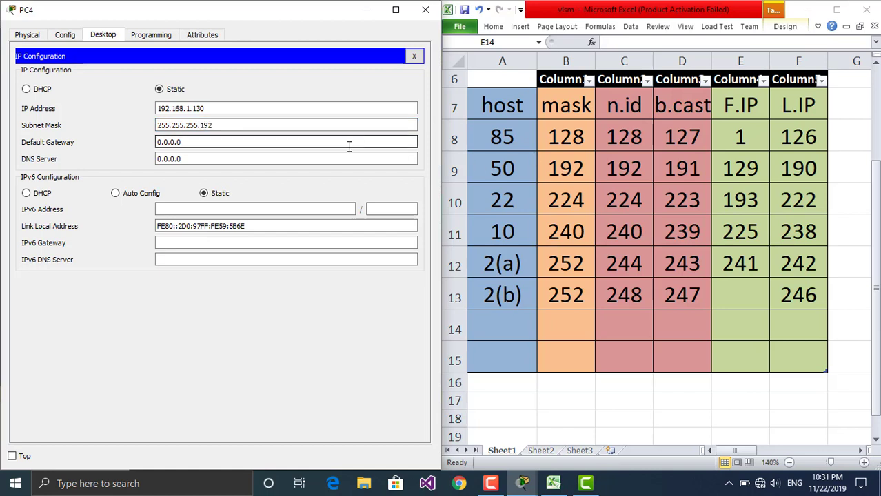
pyautogui.doubleClick(350, 146)
pyautogui.write('192.168.1.129')
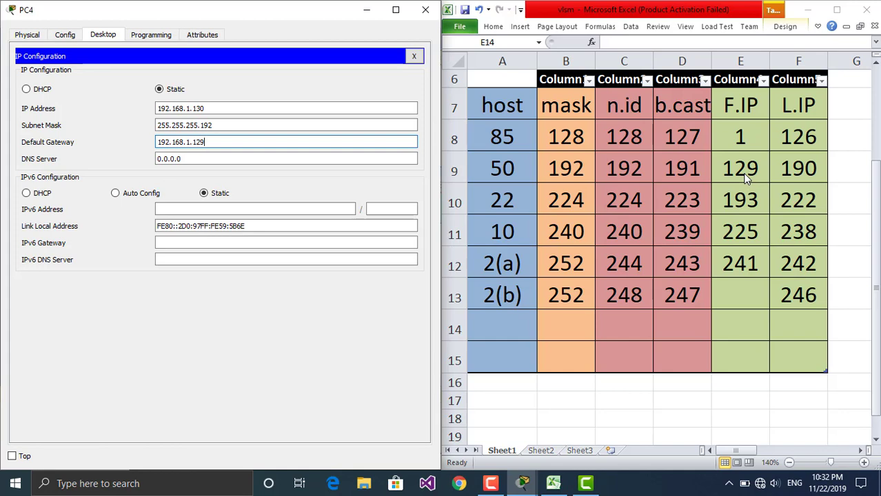
pyautogui.click(425, 10)
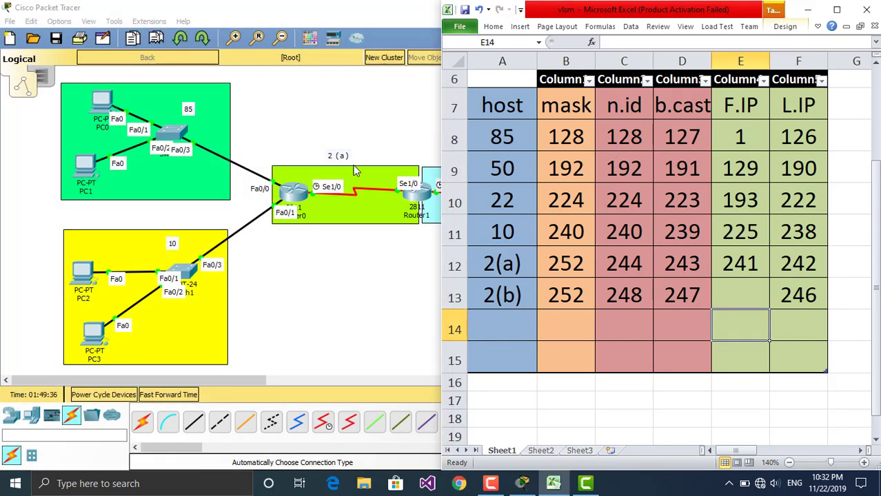
# Open PC5's IP configuration and arrange its window side by side with the VLSM table in Excel.
pyautogui.click(807, 9)
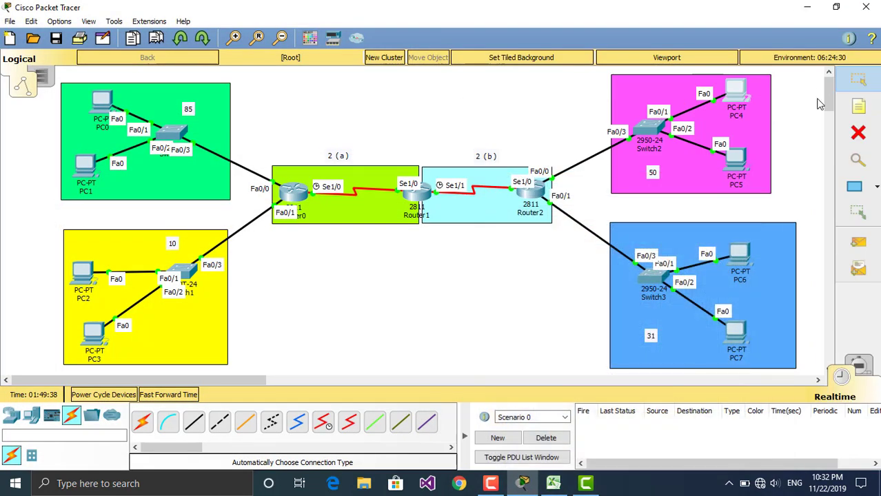
pyautogui.click(746, 162)
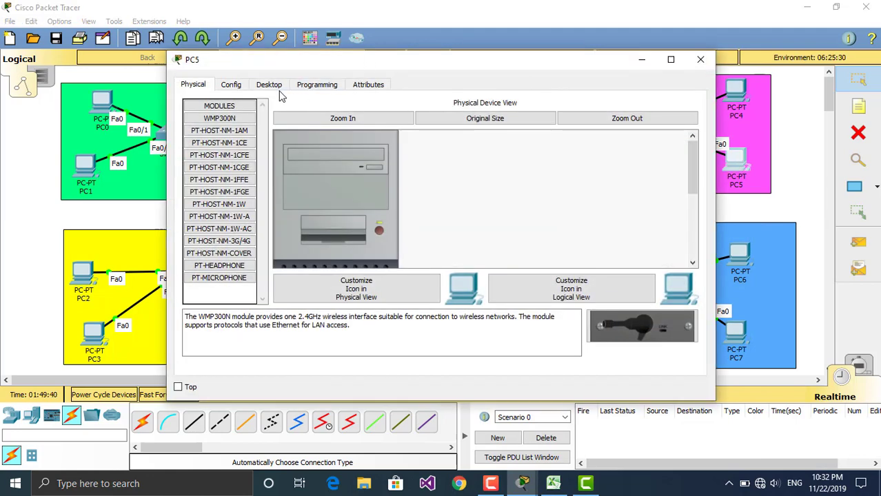
pyautogui.click(272, 85)
pyautogui.click(239, 119)
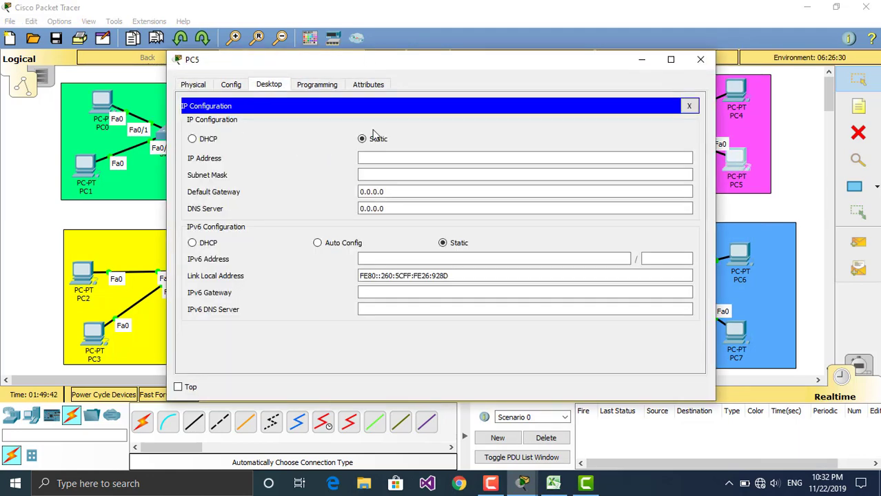
pyautogui.press('super+Left')
pyautogui.click(811, 142)
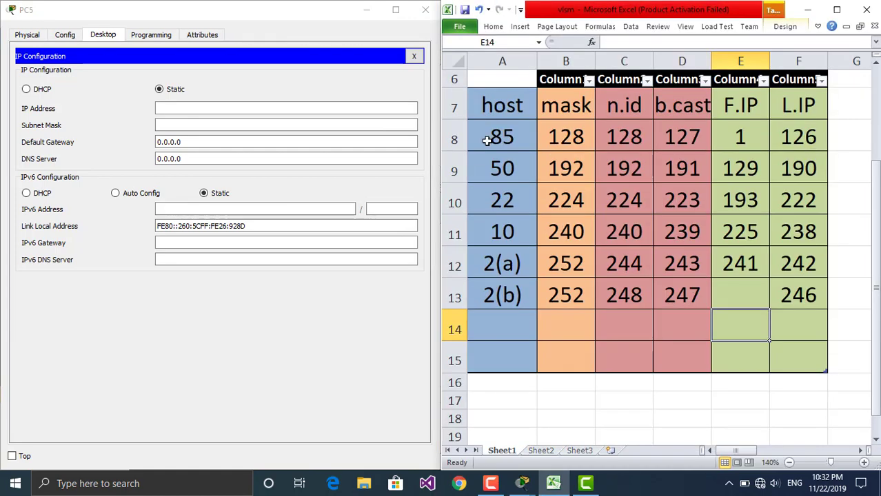
# Set PC5's IP address to 192.168.1.131 and its subnet mask to 255.255.255.192.
pyautogui.click(275, 109)
pyautogui.write('192.168.1.131')
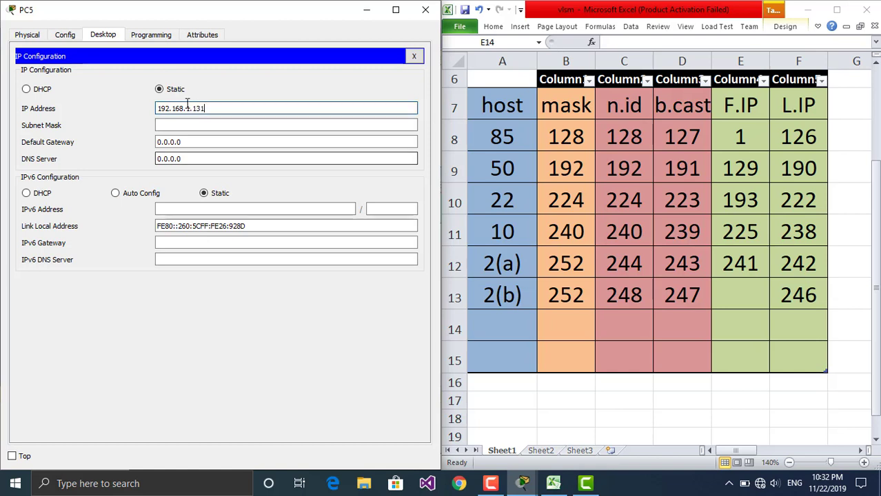
pyautogui.click(191, 125)
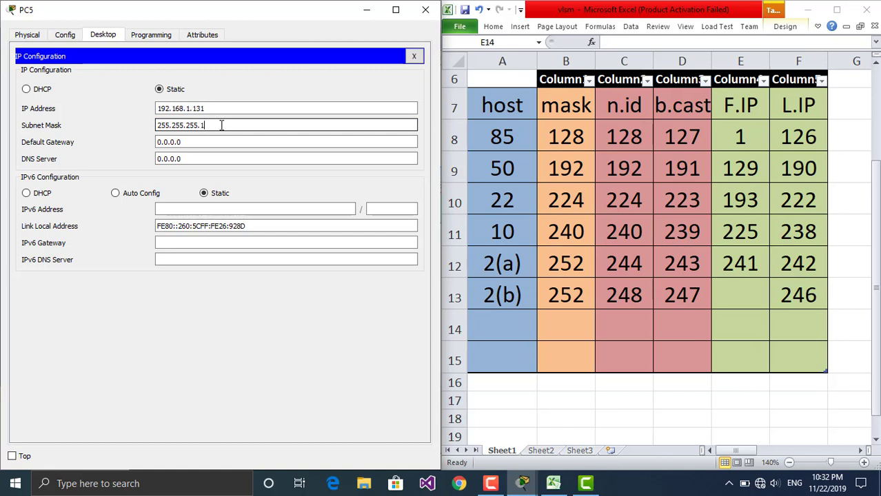
# Set PC5's default gateway to 192.168.1.129 and close its window.
pyautogui.click(214, 142)
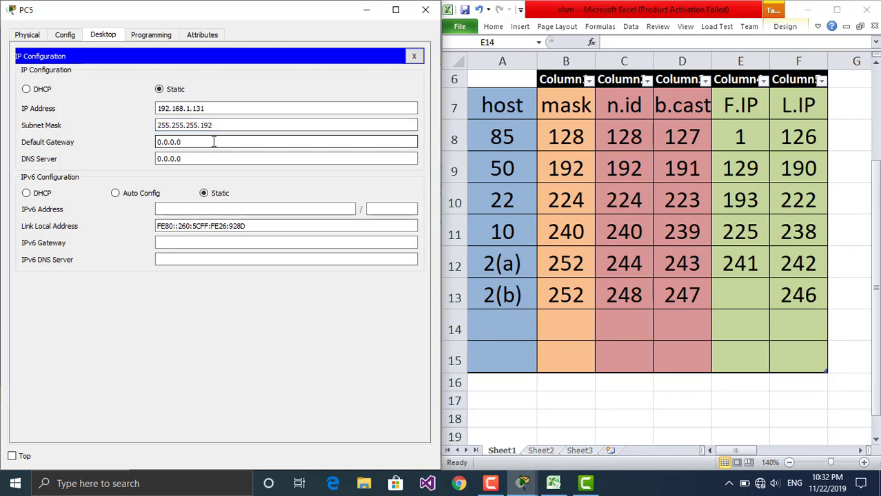
pyautogui.write('a192.168.1.')
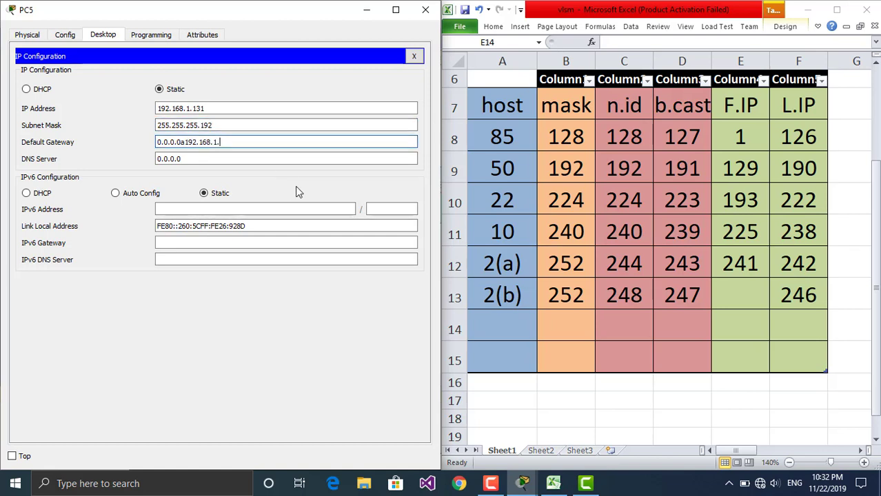
pyautogui.hotkey('ctrl', 'a')
pyautogui.write('192.168.1.')
pyautogui.write('129')
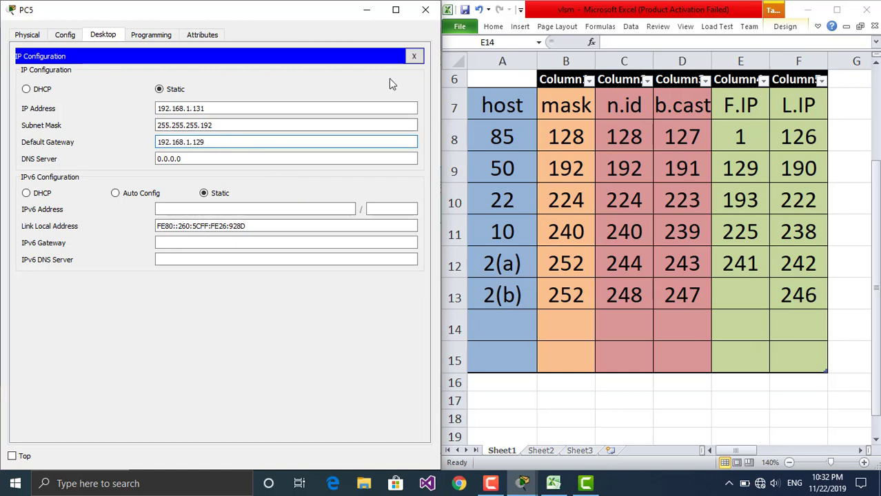
pyautogui.click(425, 9)
# Open PC6's IP configuration beside the VLSM table in Excel and begin its IP address with 192.168.1.
pyautogui.click(387, 133)
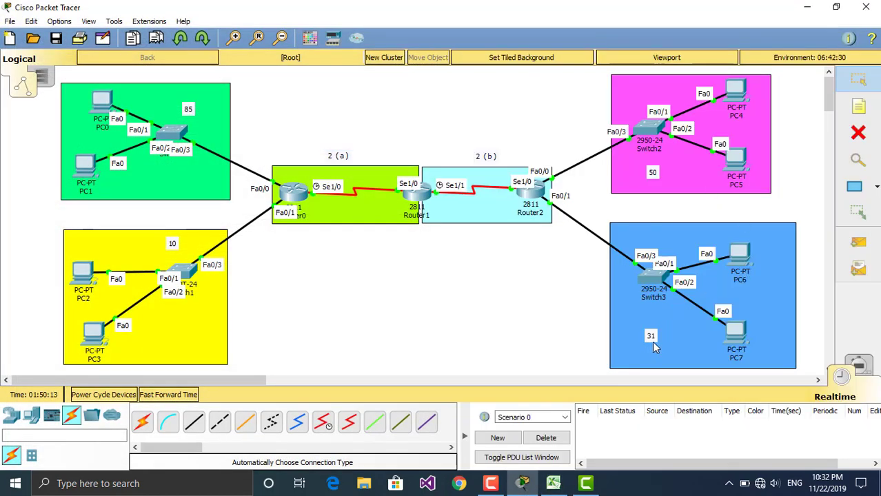
pyautogui.click(739, 257)
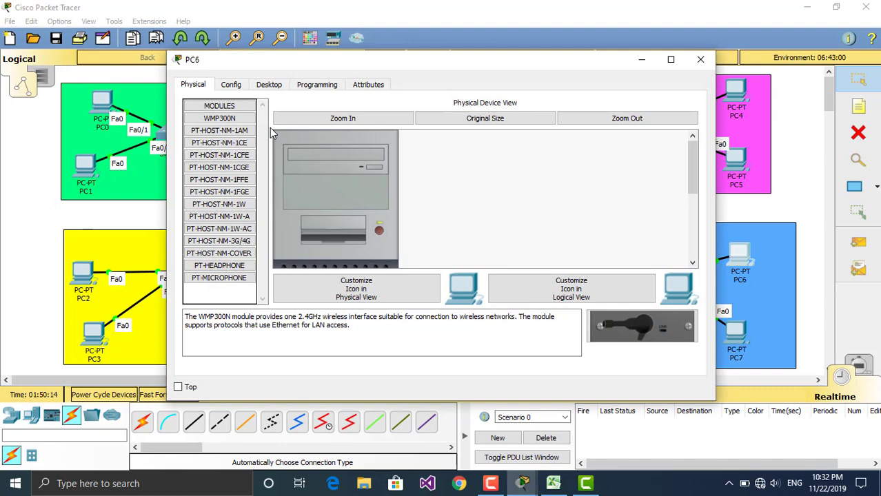
pyautogui.click(268, 85)
pyautogui.press('super+Left')
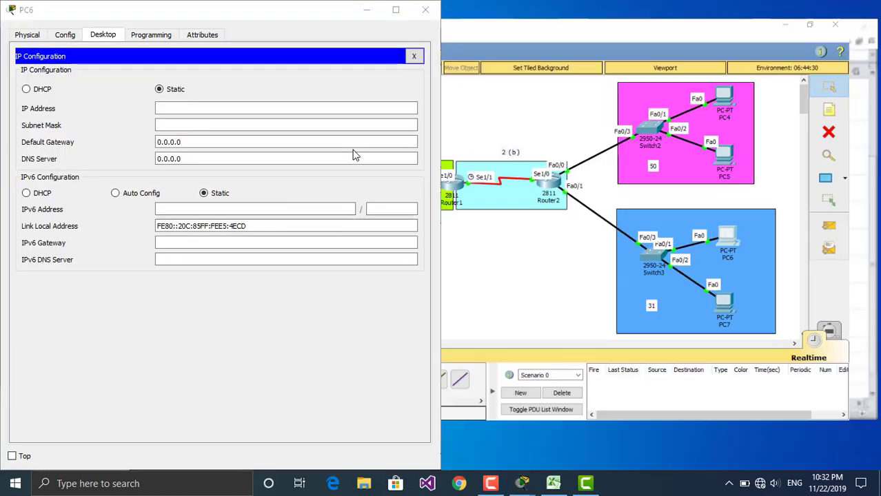
pyautogui.click(799, 148)
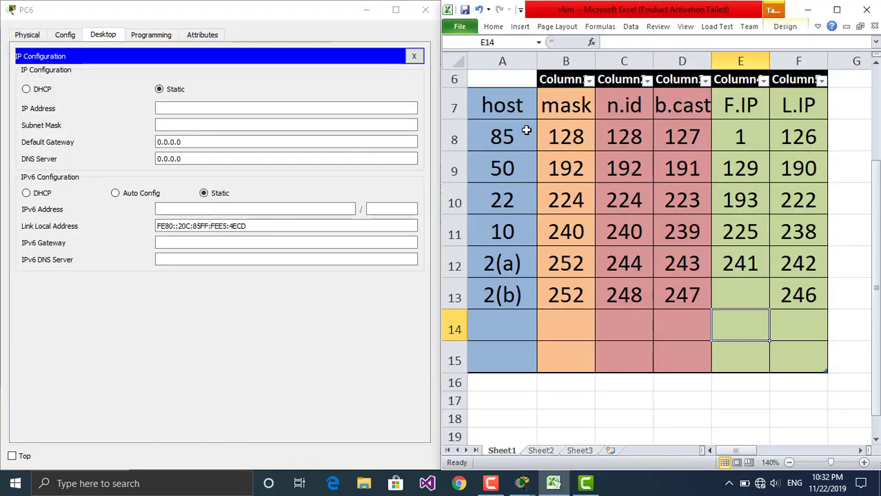
pyautogui.click(233, 109)
pyautogui.write('192.168.1.')
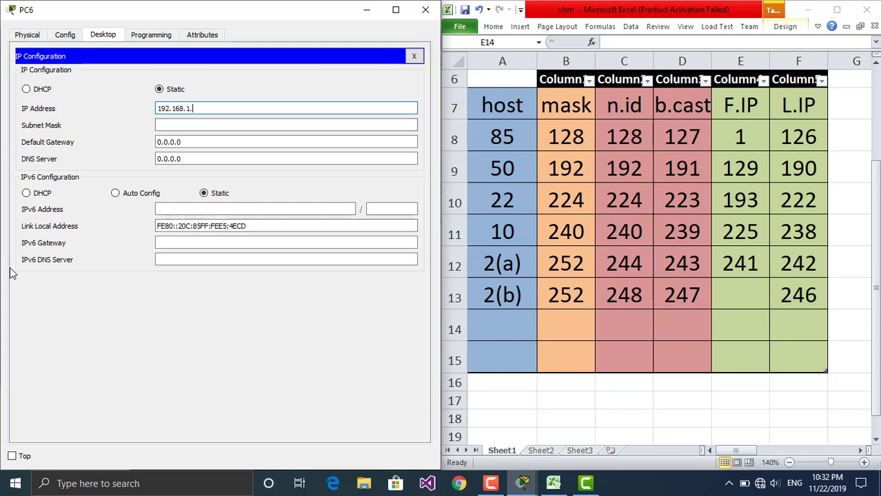
# Return to the topology and change the host-count label of the blue PC6 and PC7 network to 22.
pyautogui.click(367, 10)
pyautogui.click(485, 254)
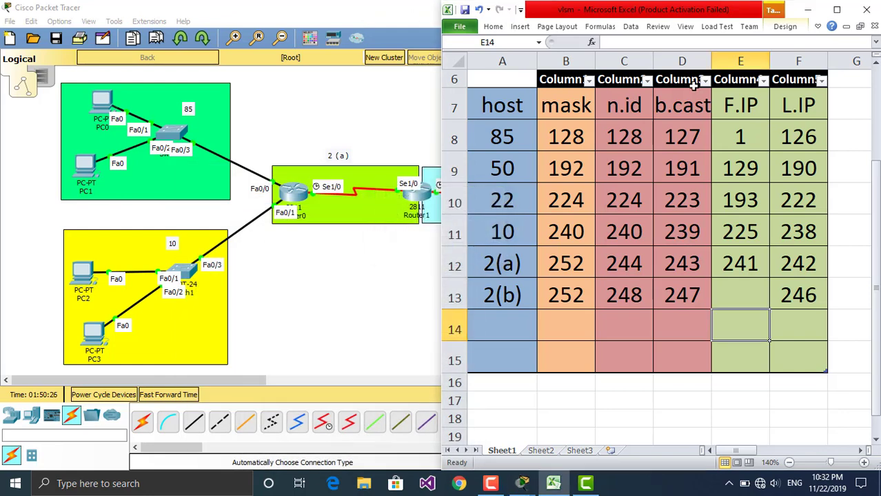
pyautogui.click(807, 10)
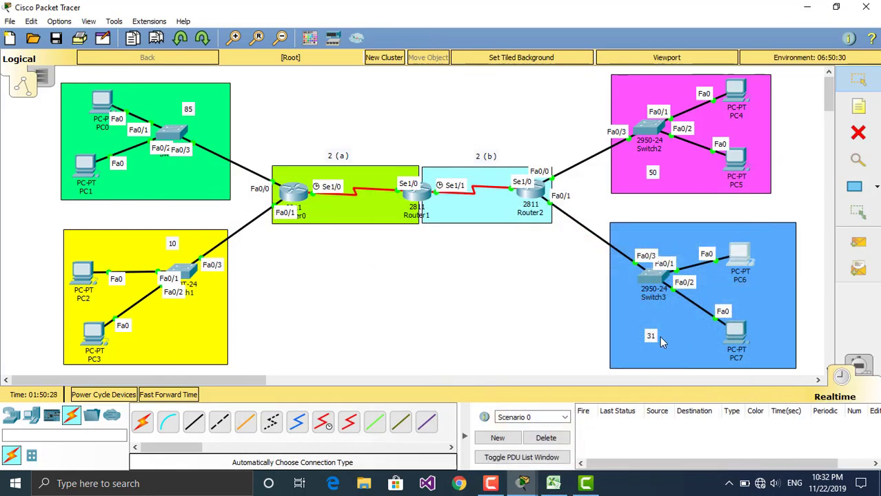
pyautogui.doubleClick(661, 337)
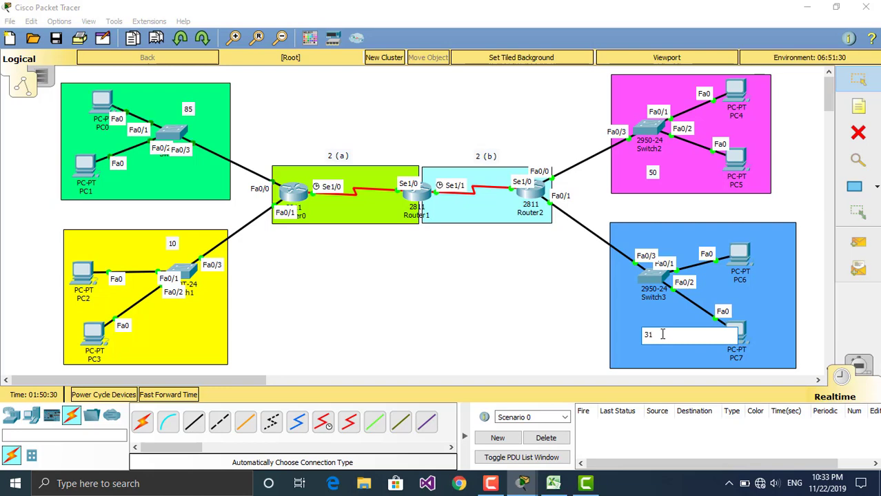
pyautogui.press('BackSpace')
pyautogui.moveTo(556, 488)
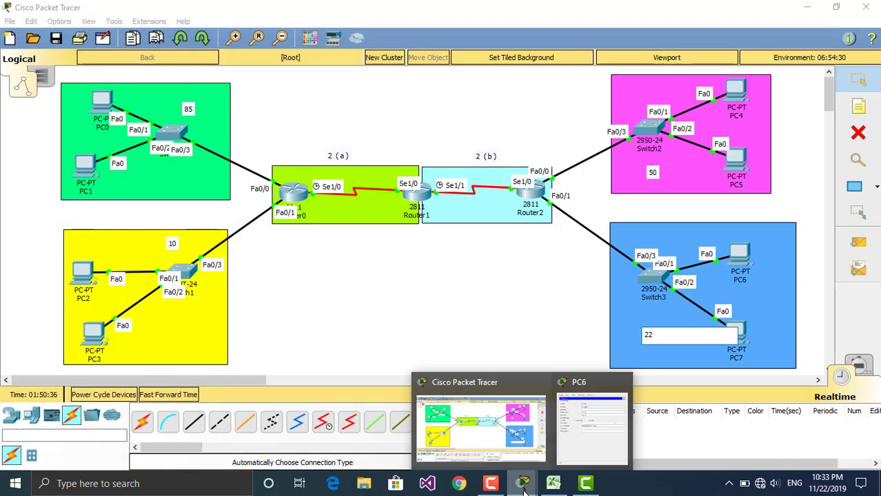
pyautogui.click(524, 491)
pyautogui.click(463, 431)
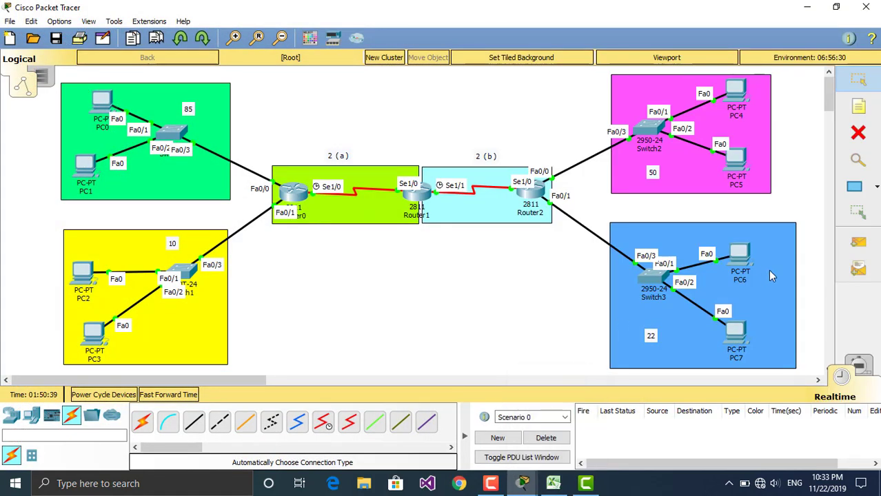
# With the VLSM table alongside, set PC6's IP address to 192.168.1.194 and its subnet mask to 255.255.255.224.
pyautogui.click(739, 259)
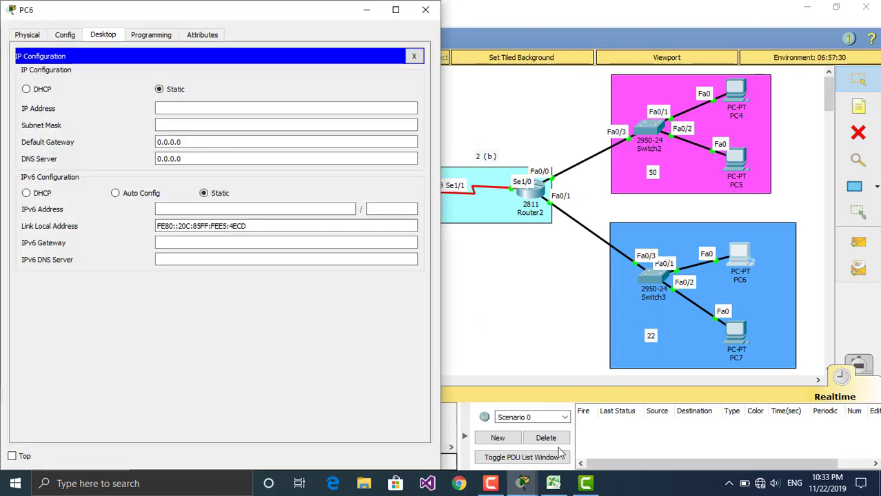
pyautogui.click(553, 483)
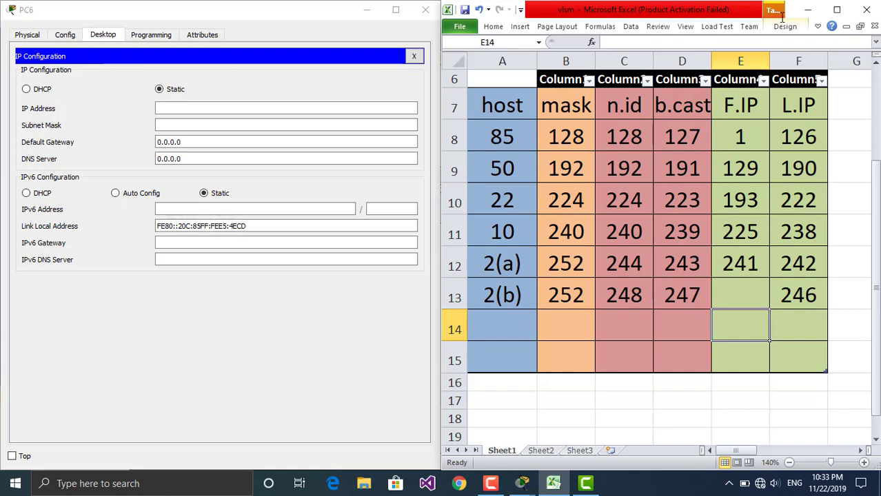
pyautogui.click(807, 9)
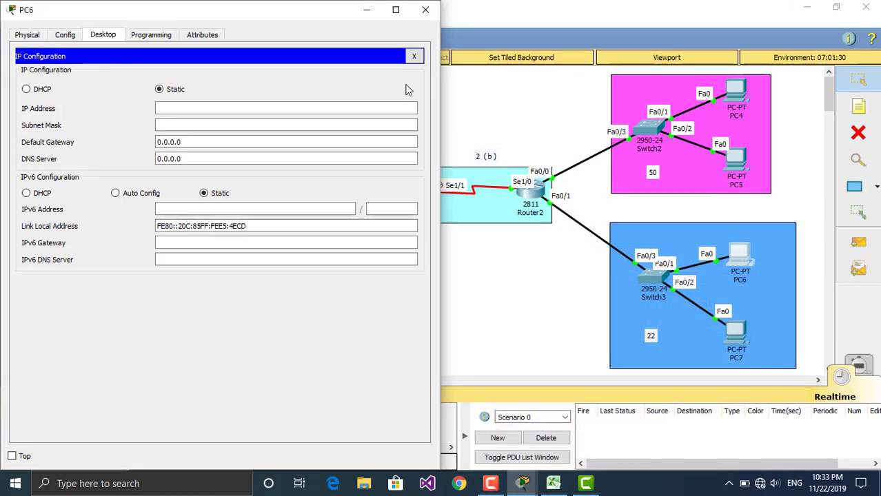
pyautogui.moveTo(367, 11); pyautogui.dragTo(368, 14)
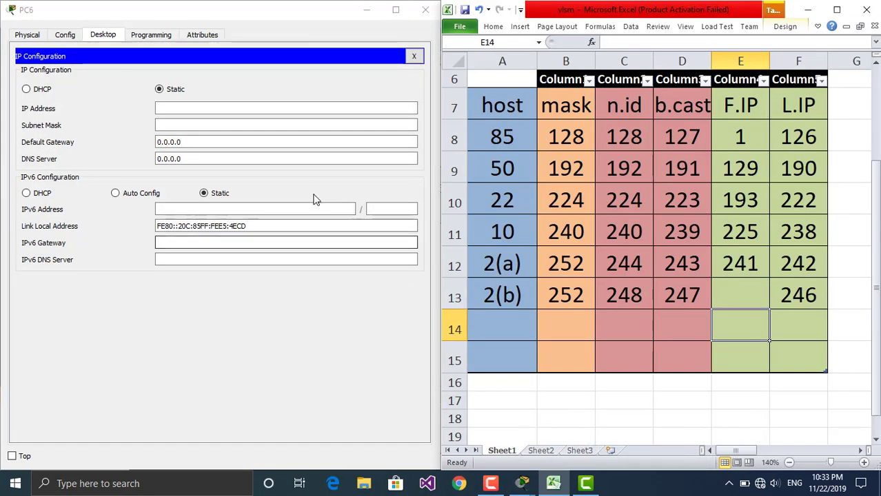
pyautogui.click(248, 108)
pyautogui.write('192.168.1.194')
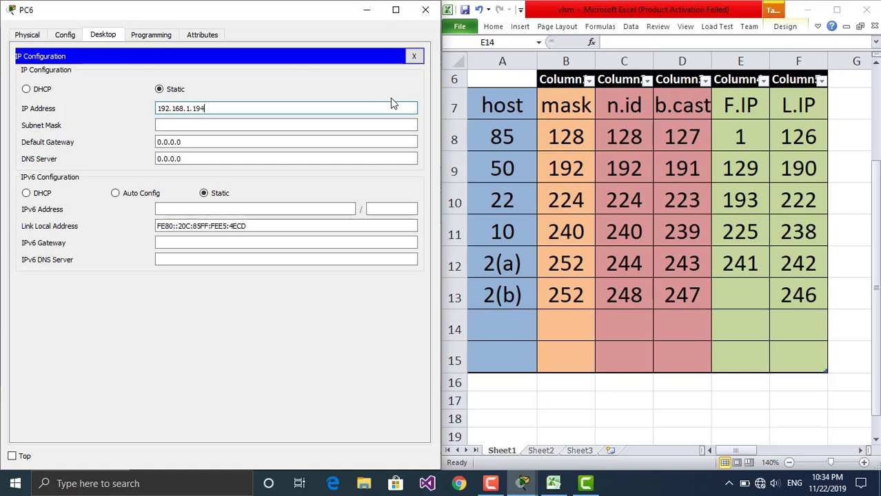
pyautogui.click(295, 124)
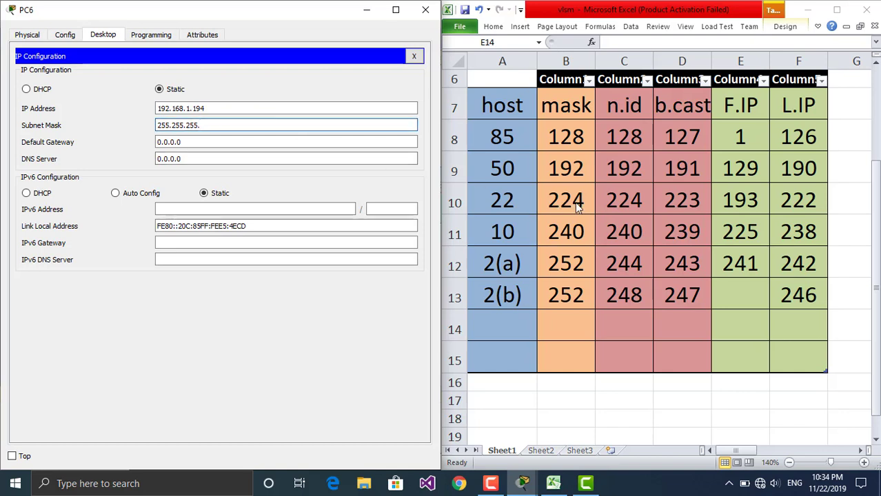
pyautogui.write('224')
# Set PC6's default gateway to 192.168.1.193 and close its configuration window.
pyautogui.click(230, 142)
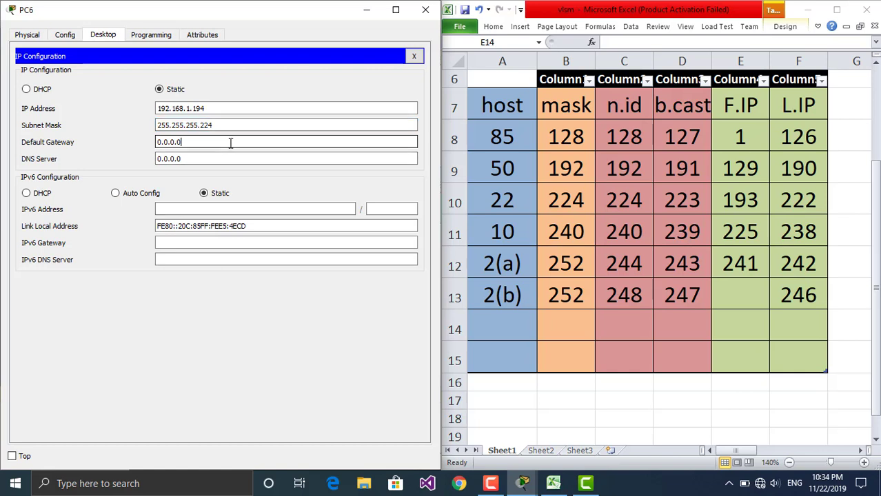
pyautogui.press('BackSpace')
pyautogui.press('BackSpace')
pyautogui.press('BackSpace')
pyautogui.press('BackSpace')
pyautogui.press('BackSpace')
pyautogui.press('BackSpace')
pyautogui.press('BackSpace')
pyautogui.write('192.168.1.')
pyautogui.click(231, 125)
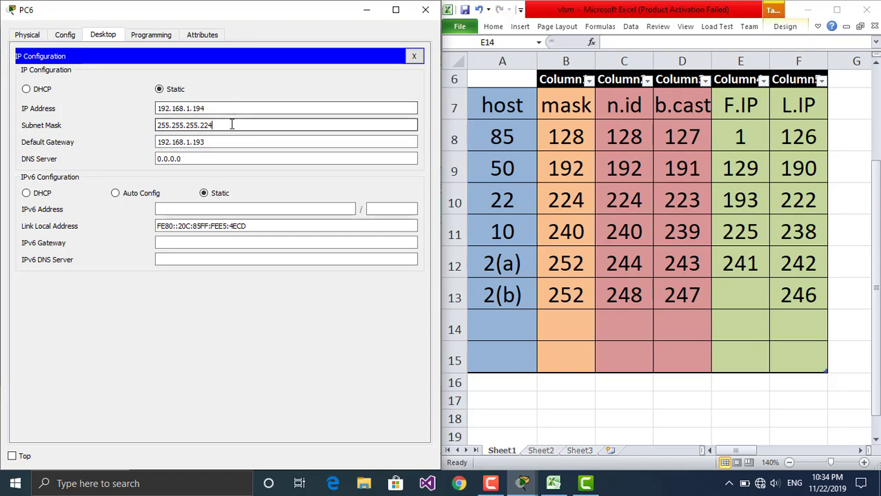
pyautogui.click(424, 12)
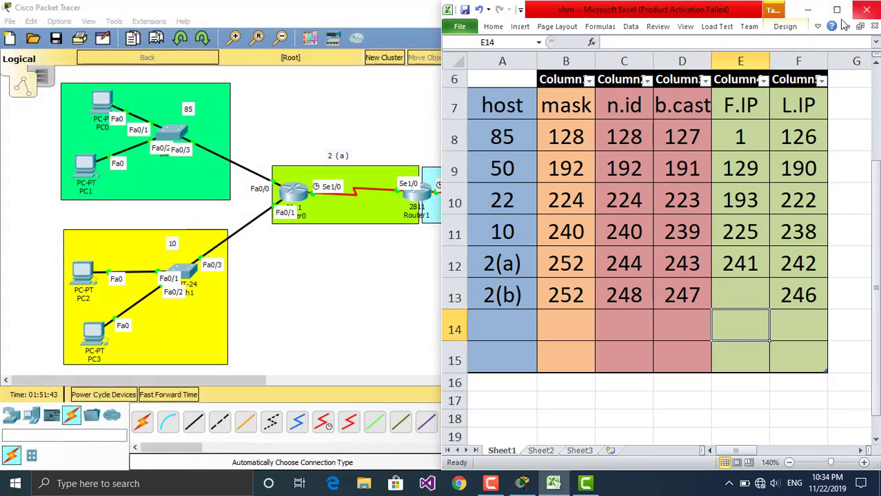
# Open PC7's IP configuration and place it side by side with the VLSM table in Excel.
pyautogui.click(808, 11)
pyautogui.click(734, 332)
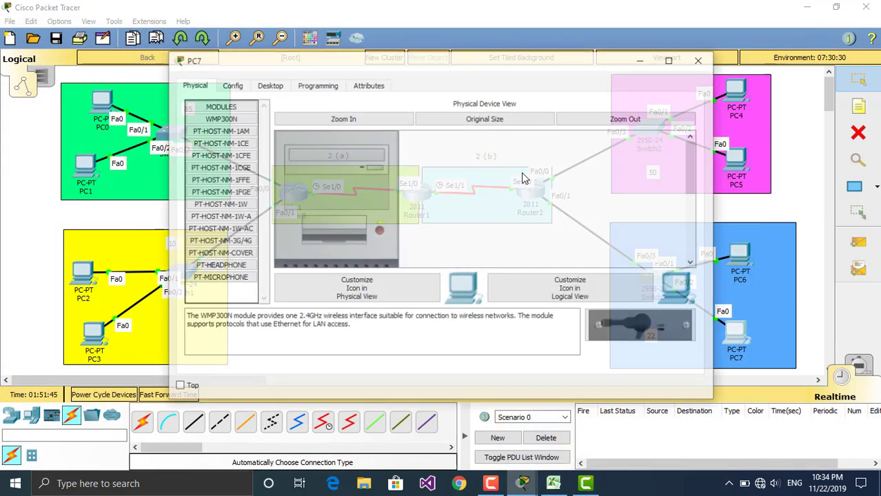
pyautogui.click(271, 85)
pyautogui.click(230, 146)
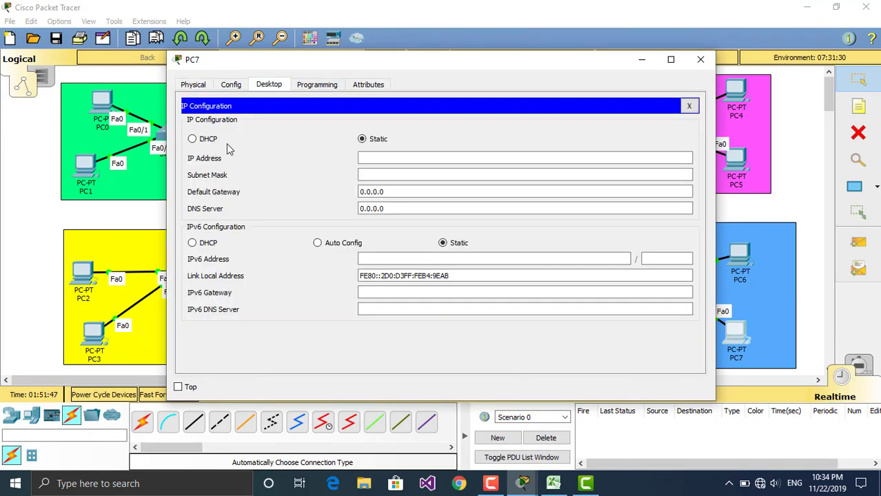
pyautogui.press('super+Left')
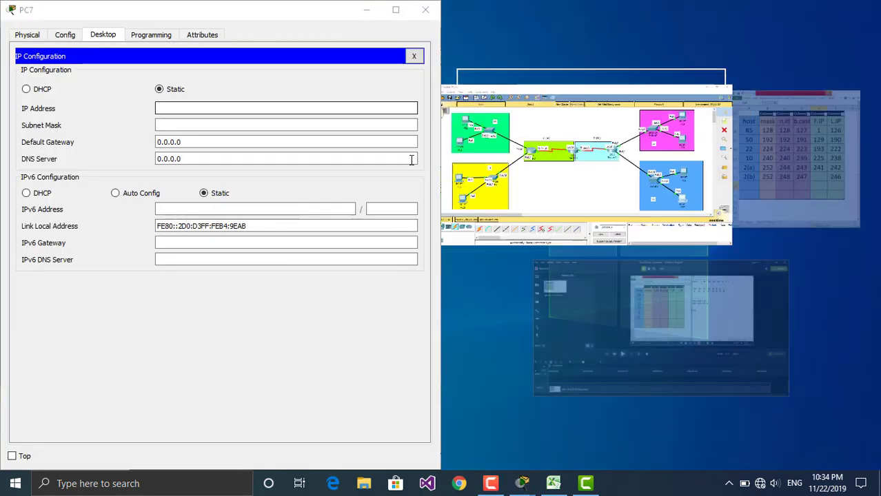
pyautogui.press('Right')
pyautogui.press('Return')
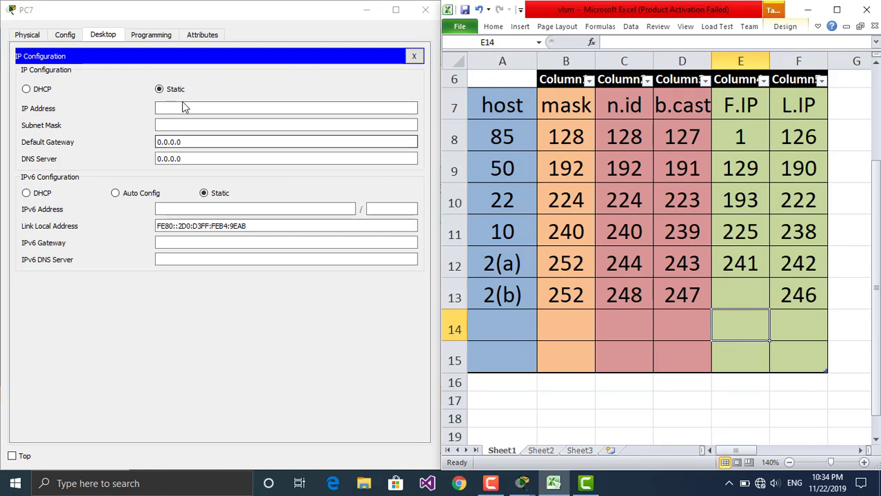
# Set PC7's IP address to 192.168.1.195 and its subnet mask to 255.255.255.224.
pyautogui.click(183, 107)
pyautogui.write('192.168.1.195')
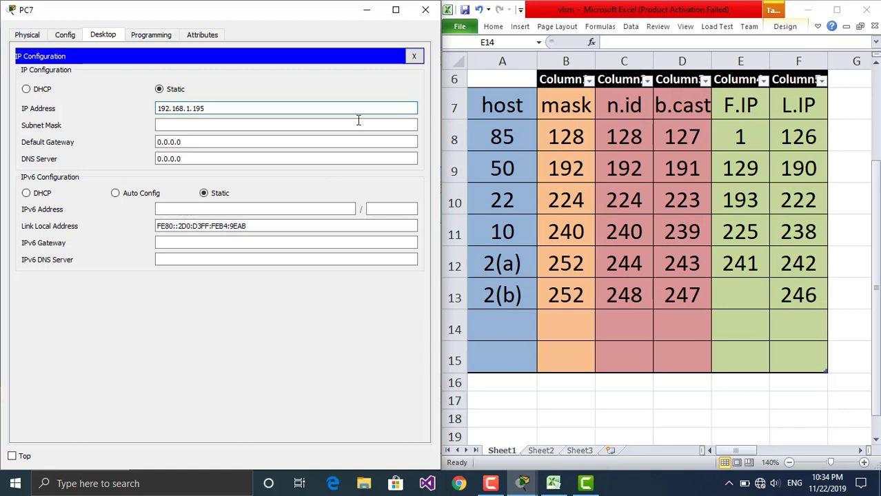
pyautogui.click(358, 125)
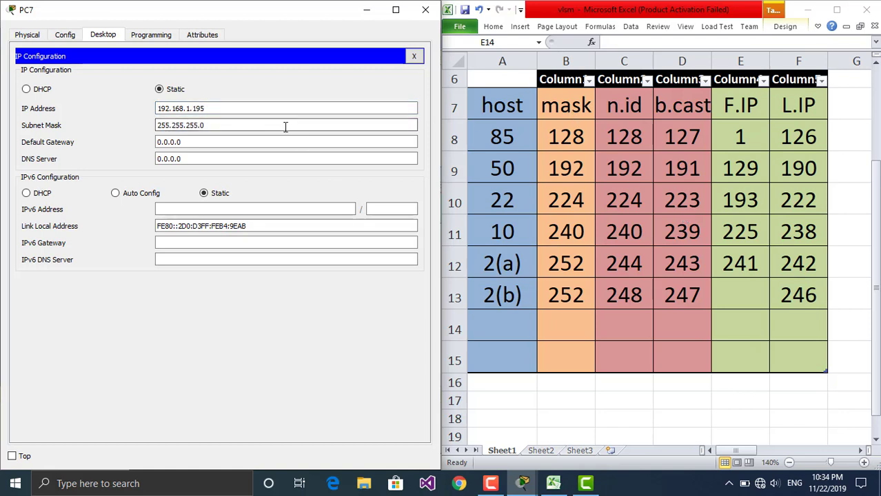
pyautogui.press('BackSpace')
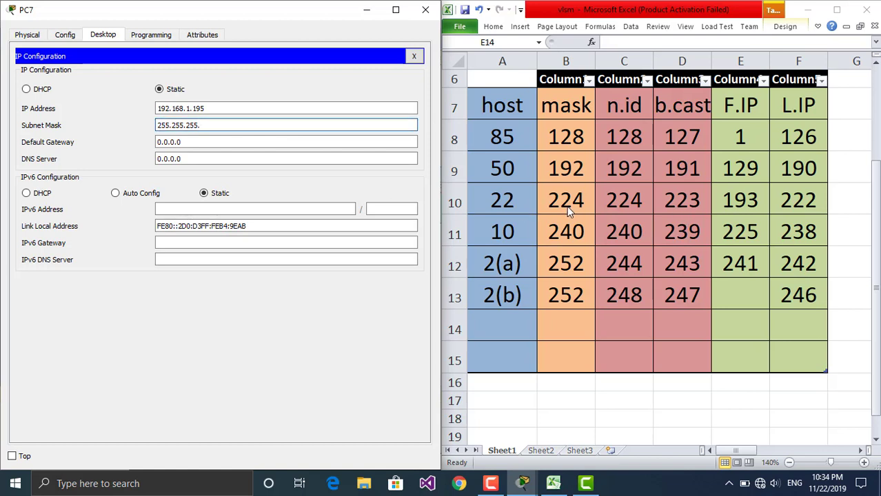
pyautogui.write('224')
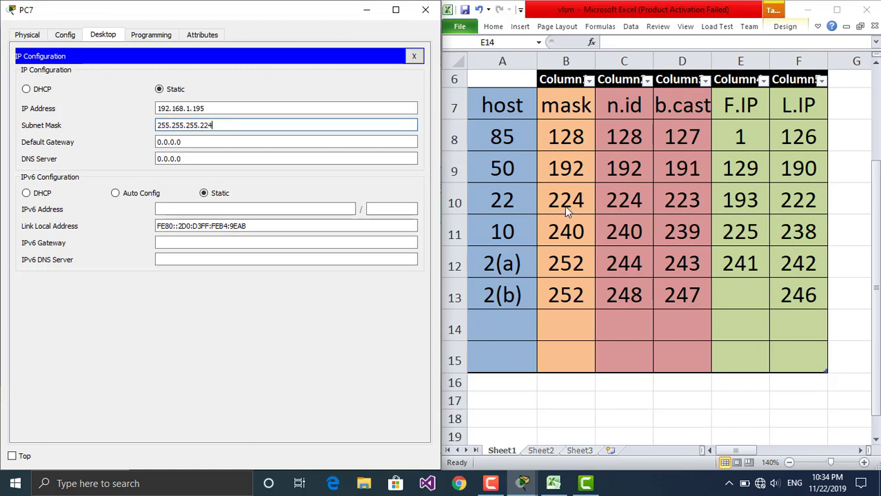
# Set PC7's default gateway to 192.168.1.193 and close its configuration window.
pyautogui.click(337, 144)
pyautogui.doubleClick(335, 143)
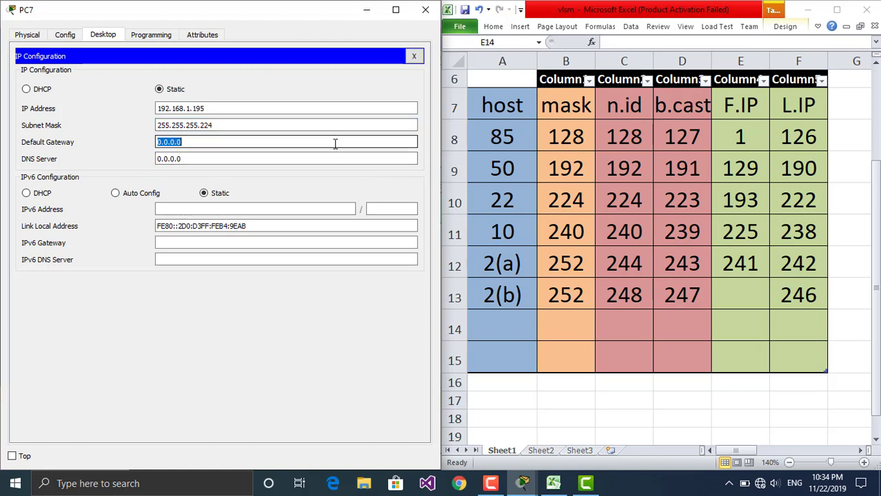
pyautogui.write('192.168.1.193')
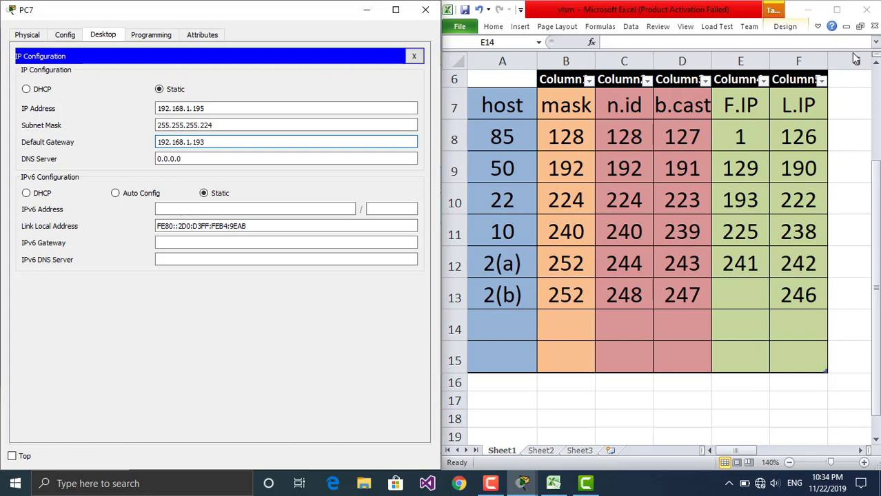
pyautogui.click(420, 10)
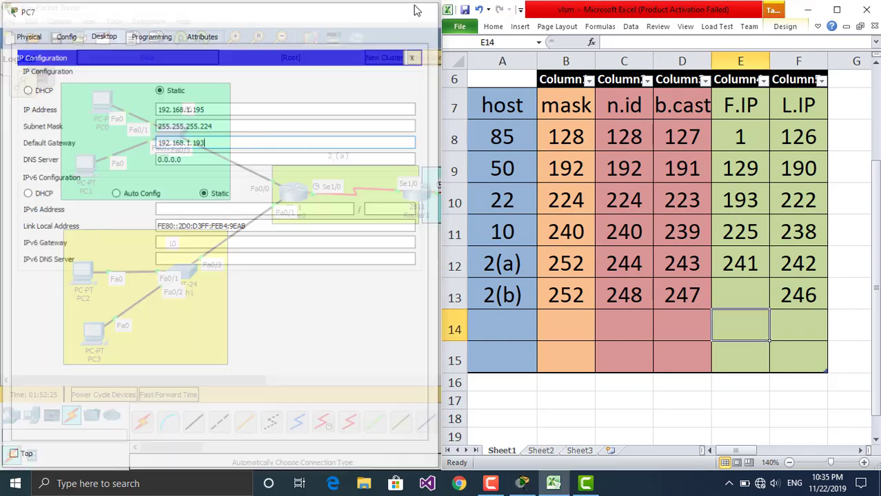
# Minimize the vlsm workbook without closing or saving it and return to the full Packet Tracer topology.
pyautogui.click(867, 9)
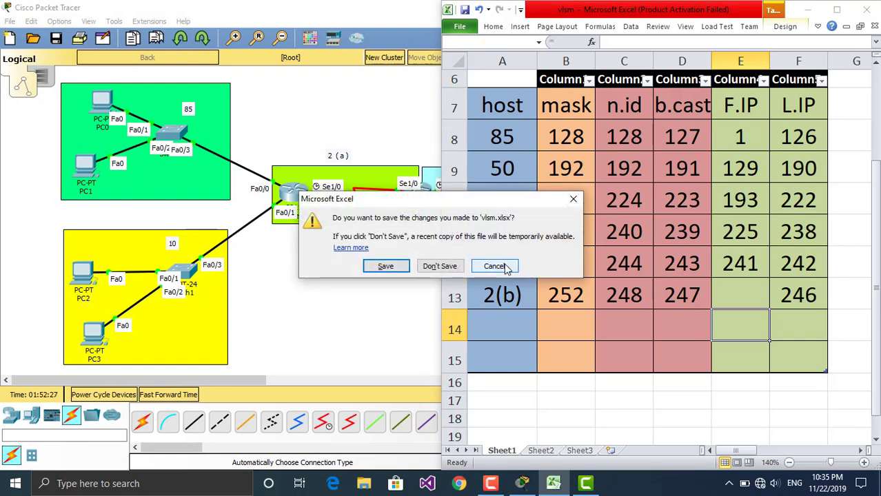
pyautogui.click(575, 201)
pyautogui.click(808, 10)
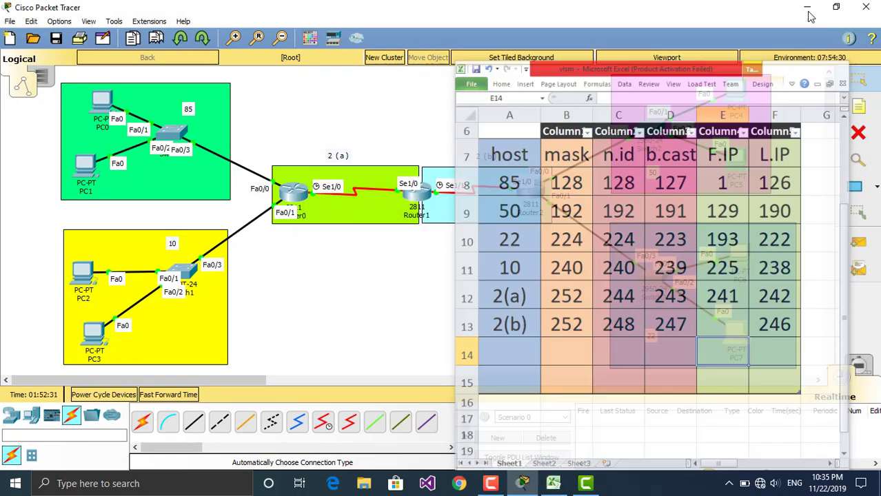
# Test connectivity by sending a simple PDU from PC4 to PC0 twice, and delete the scenario's PDU results.
pyautogui.click(858, 242)
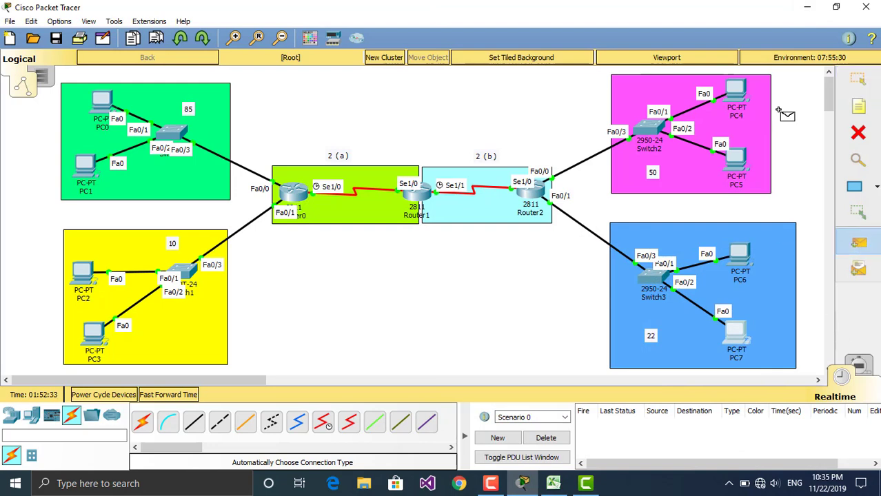
pyautogui.click(740, 96)
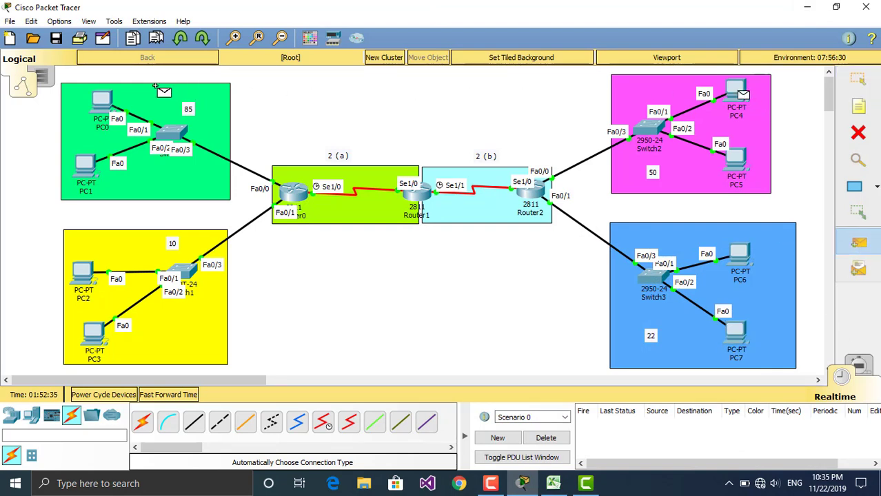
pyautogui.click(108, 97)
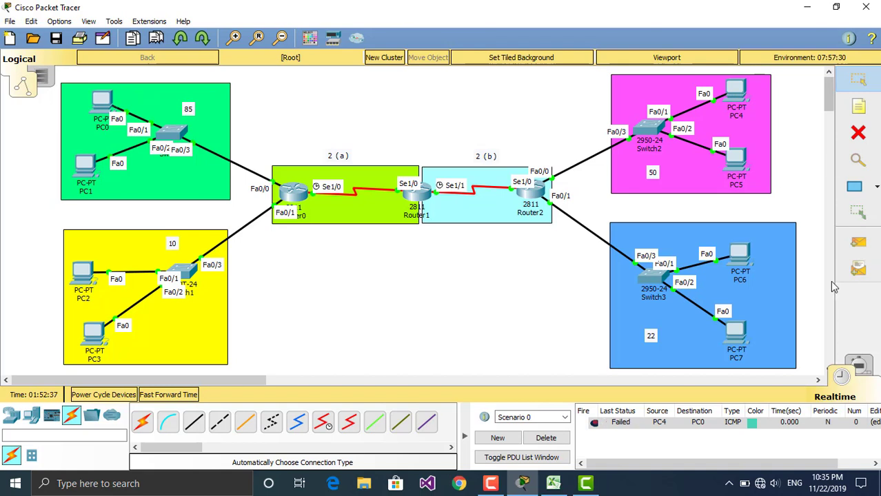
pyautogui.click(858, 242)
pyautogui.click(741, 92)
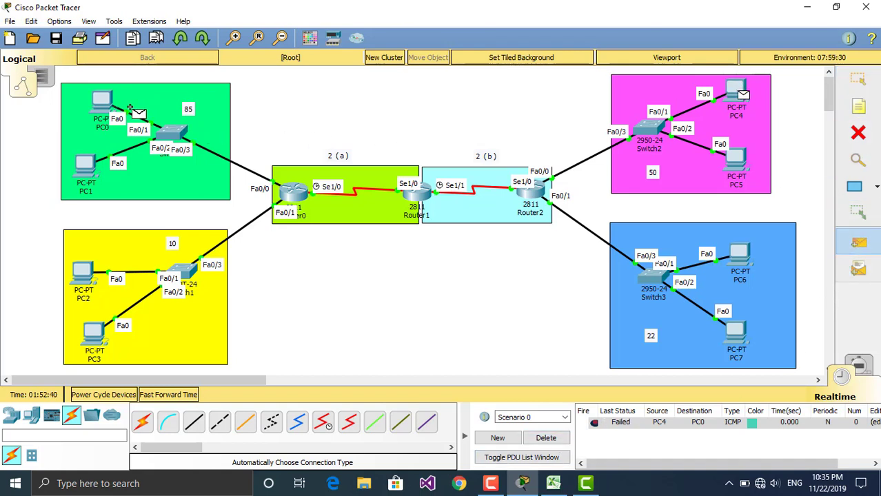
pyautogui.click(101, 100)
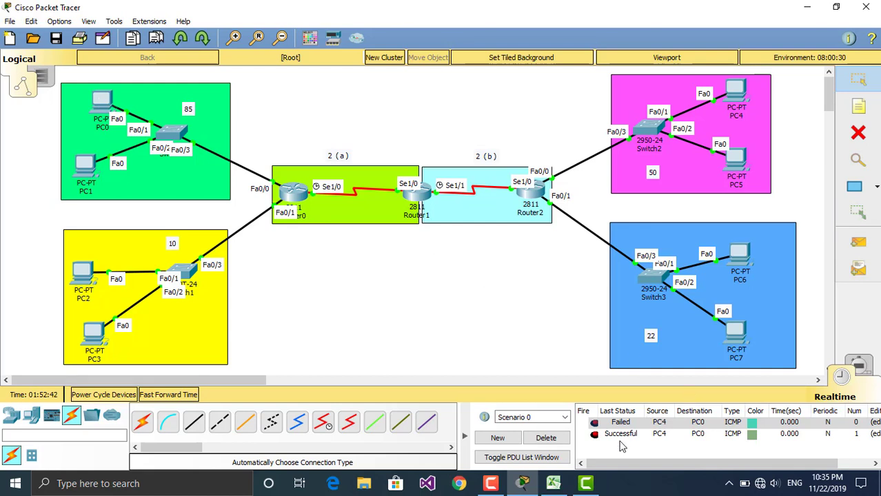
pyautogui.click(546, 438)
# Test connectivity by sending a simple PDU from PC6 to PC3 twice, and delete the scenario's PDU results.
pyautogui.click(858, 242)
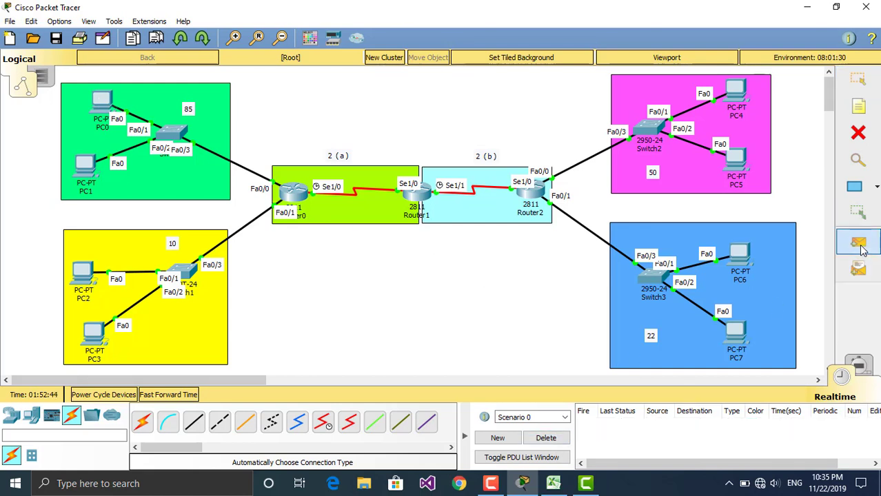
pyautogui.click(730, 262)
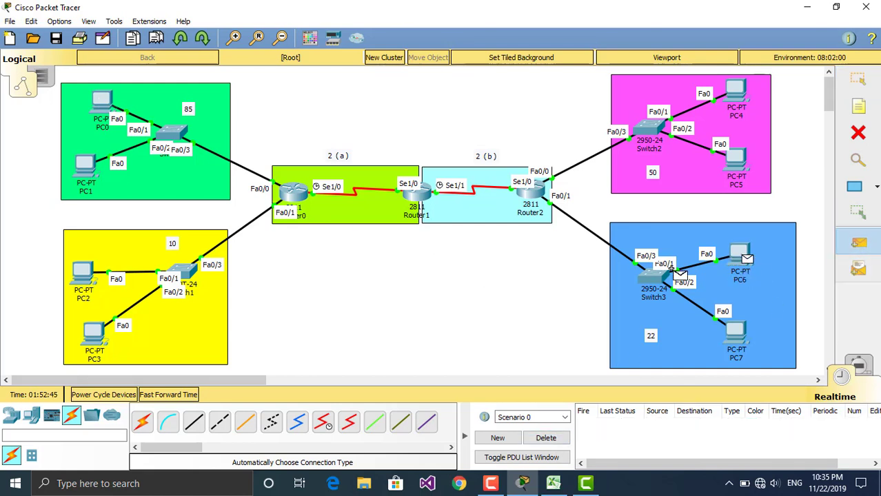
pyautogui.click(94, 334)
pyautogui.click(858, 242)
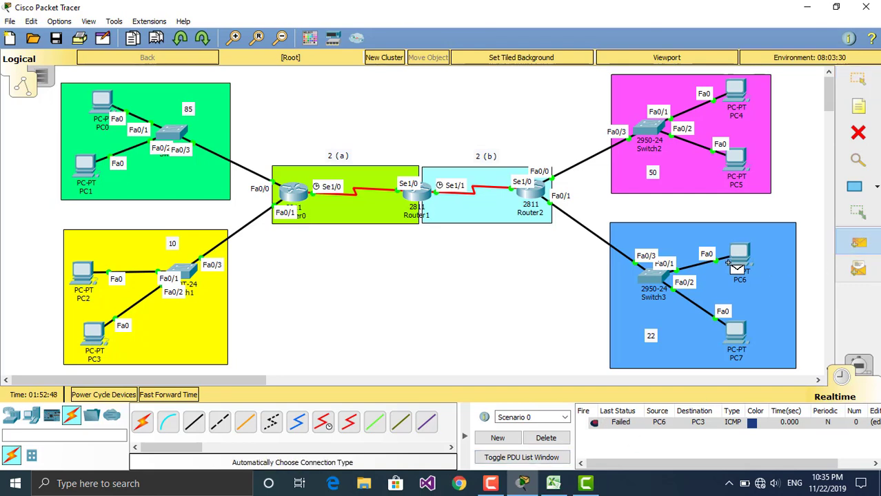
pyautogui.click(737, 260)
pyautogui.click(94, 335)
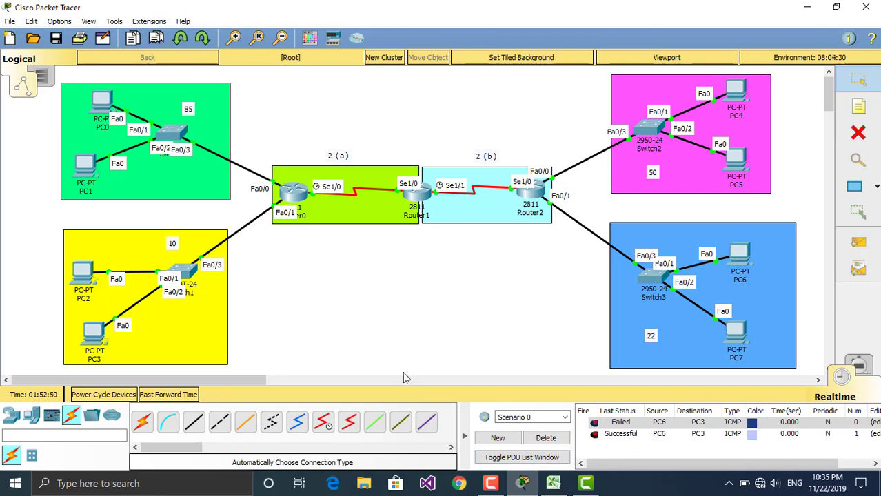
pyautogui.click(557, 439)
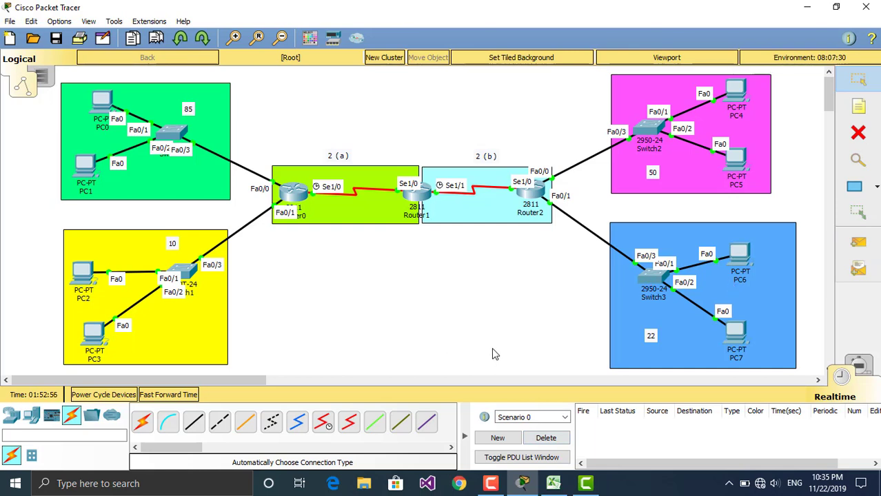
pyautogui.moveTo(258, 90); pyautogui.dragTo(143, 338)
pyautogui.click(279, 300)
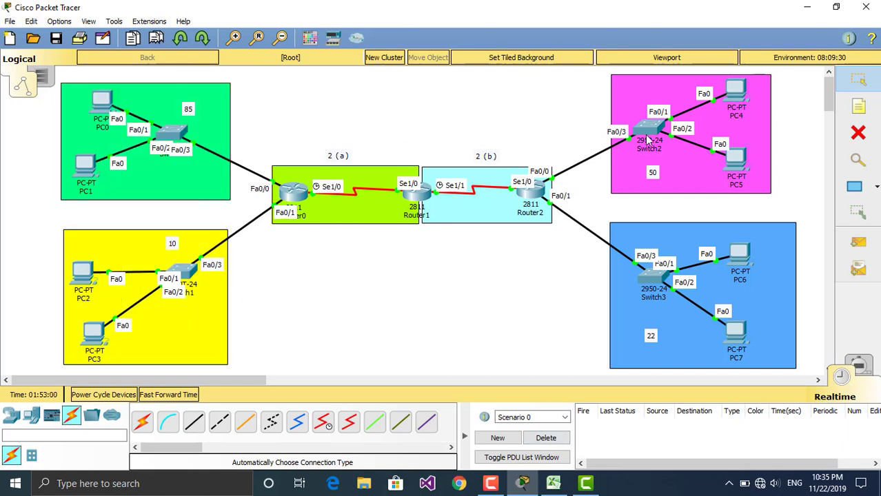